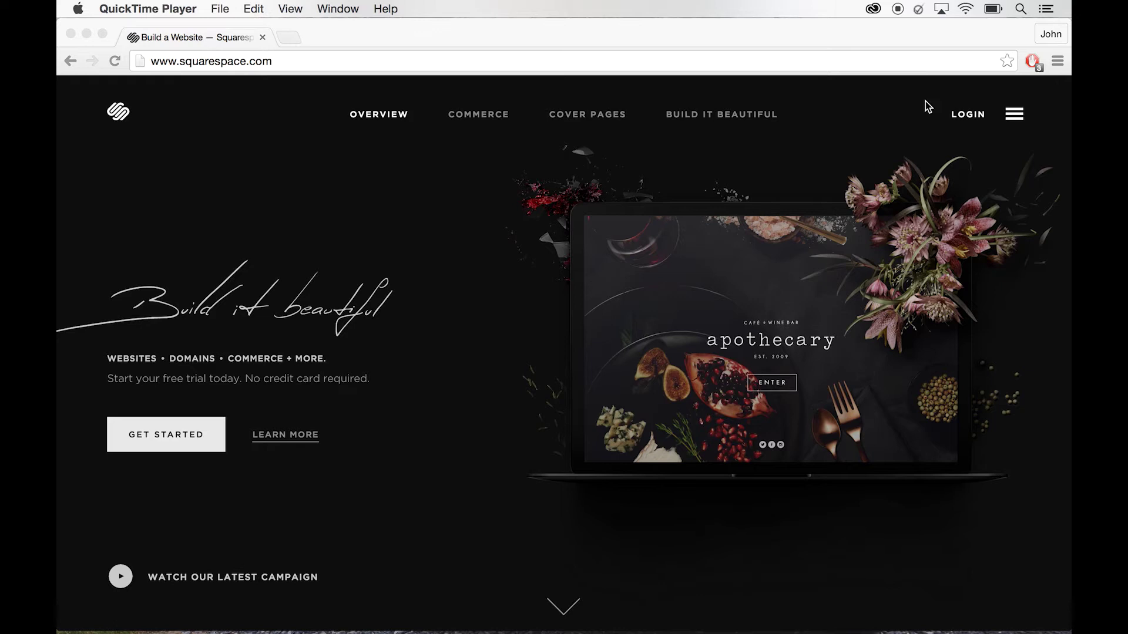
- Sign in with the account e-mail and password to open the trial e-portfolio site
click(976, 117)
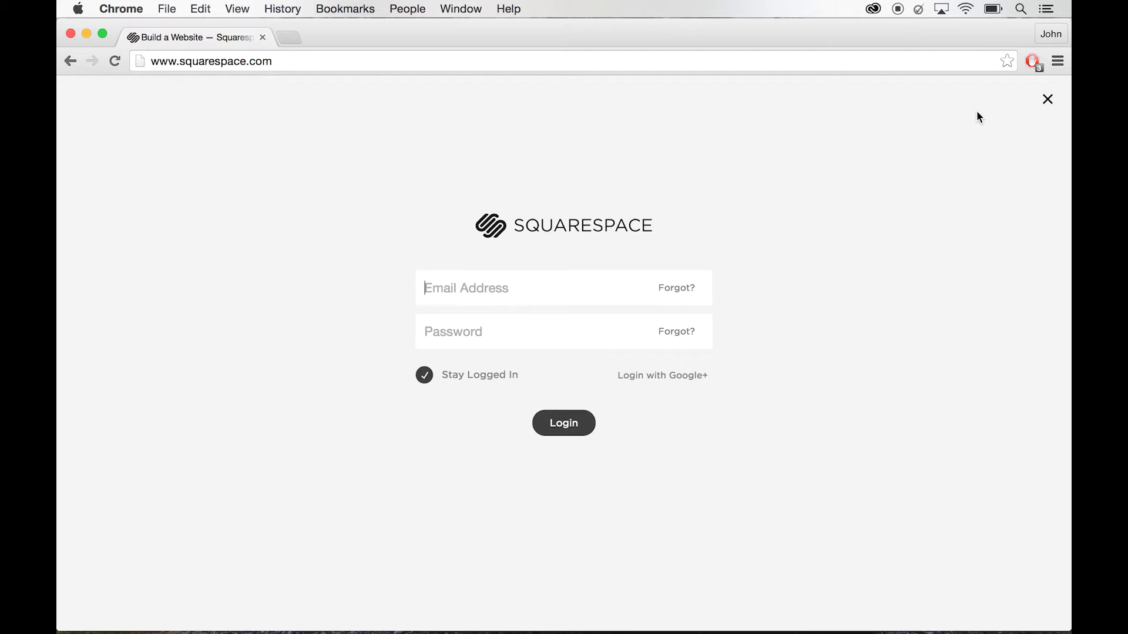
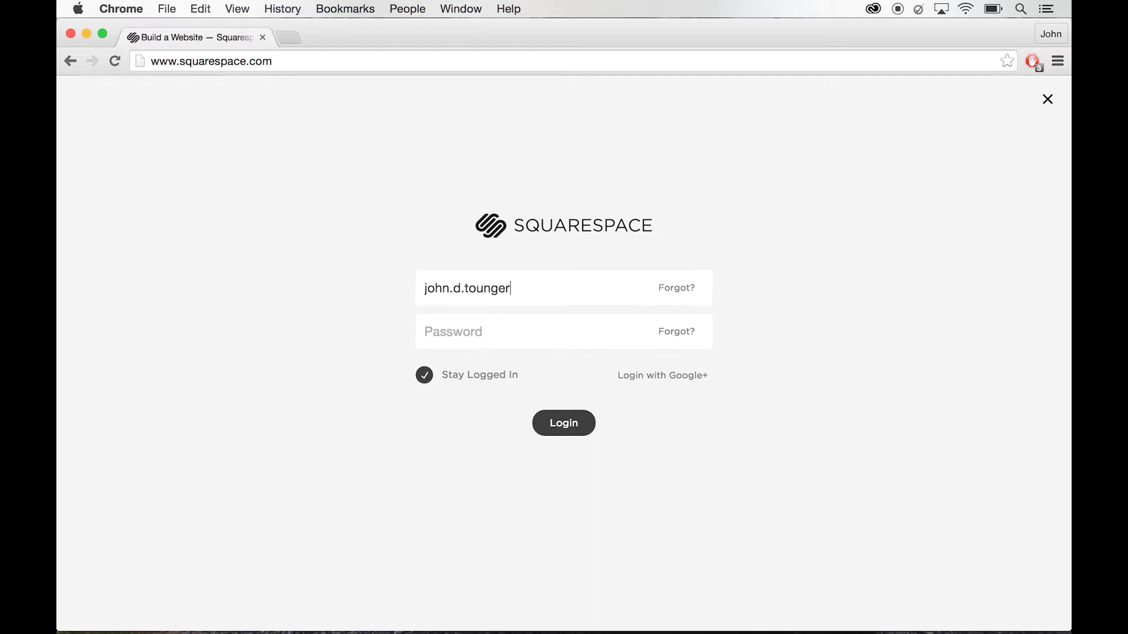
key(Tab)
text(••••••••)
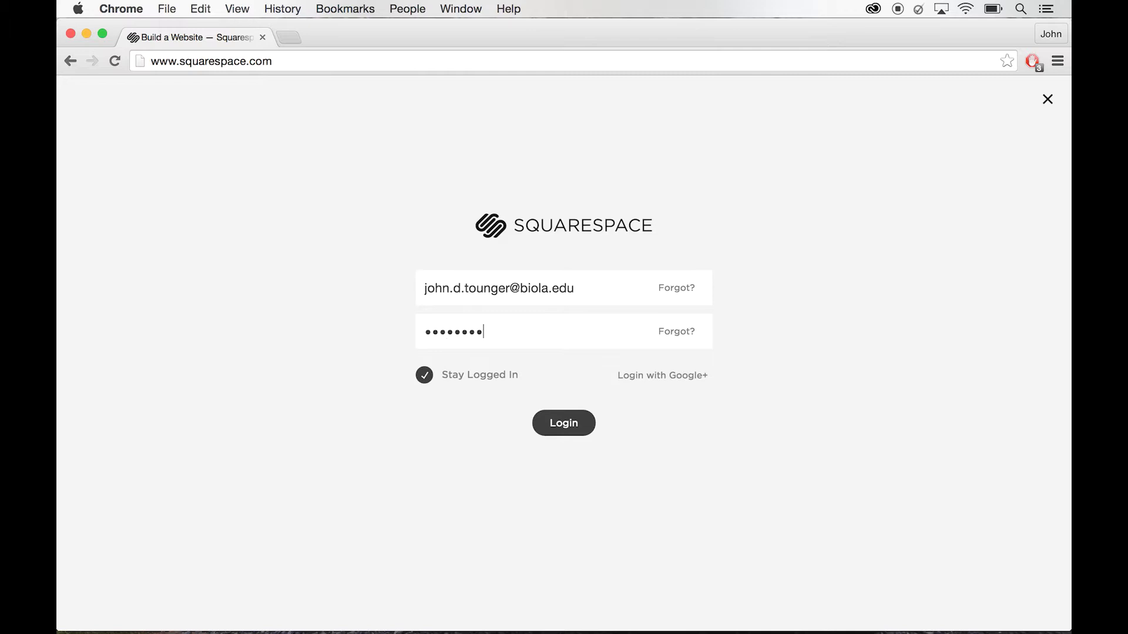
click(548, 423)
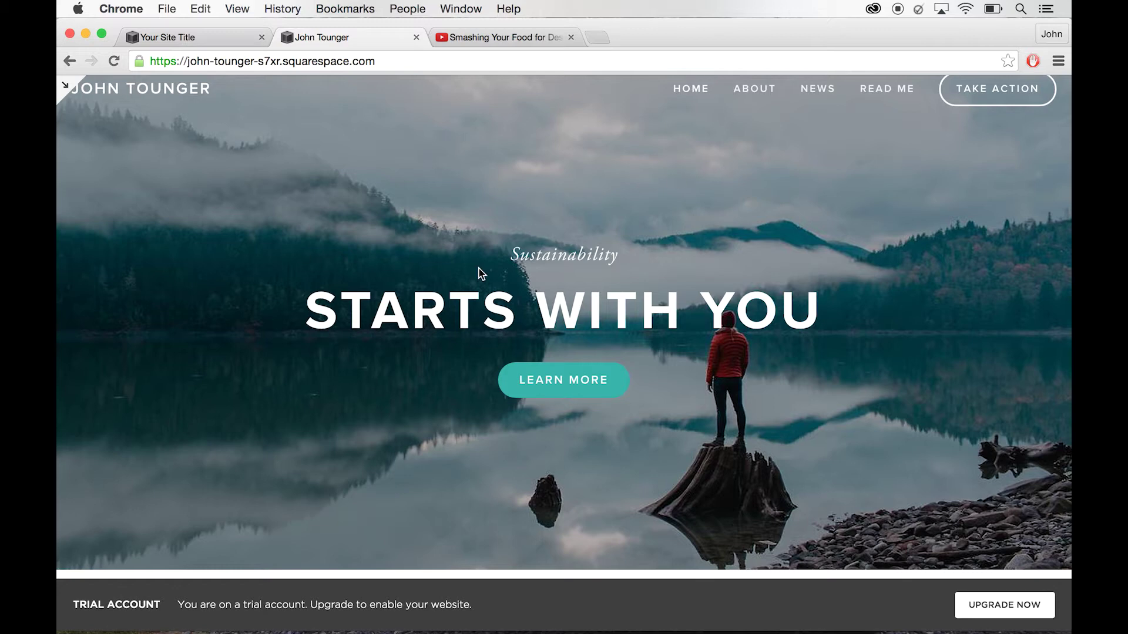
- Enter the site editor and delete the lake photo banner image from the home page
scroll(552, 347, down, 5)
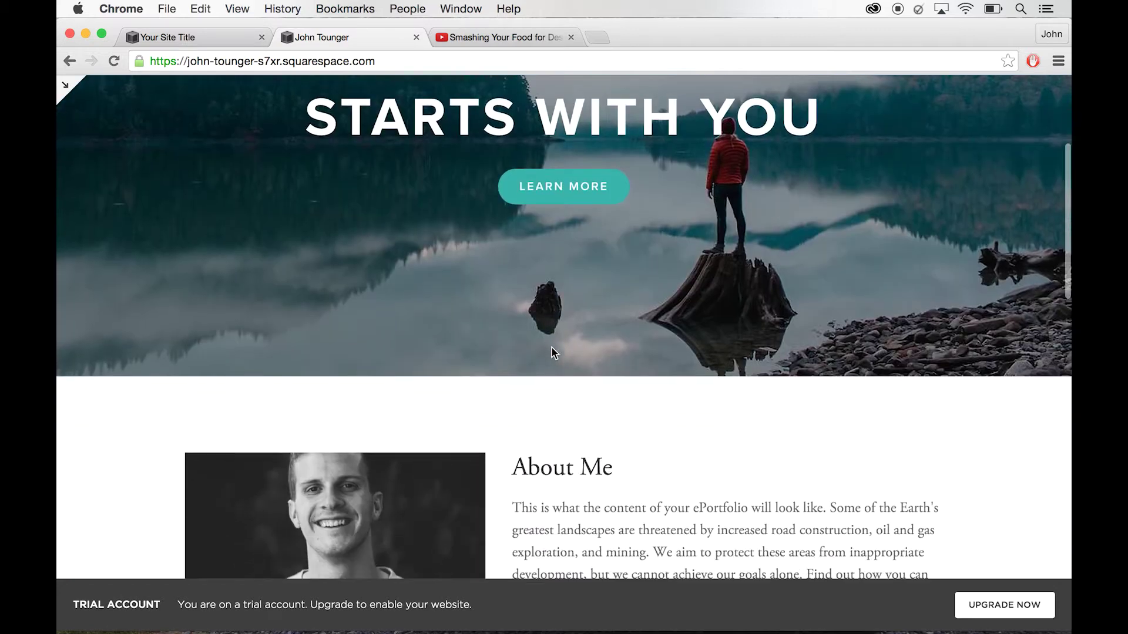
click(66, 87)
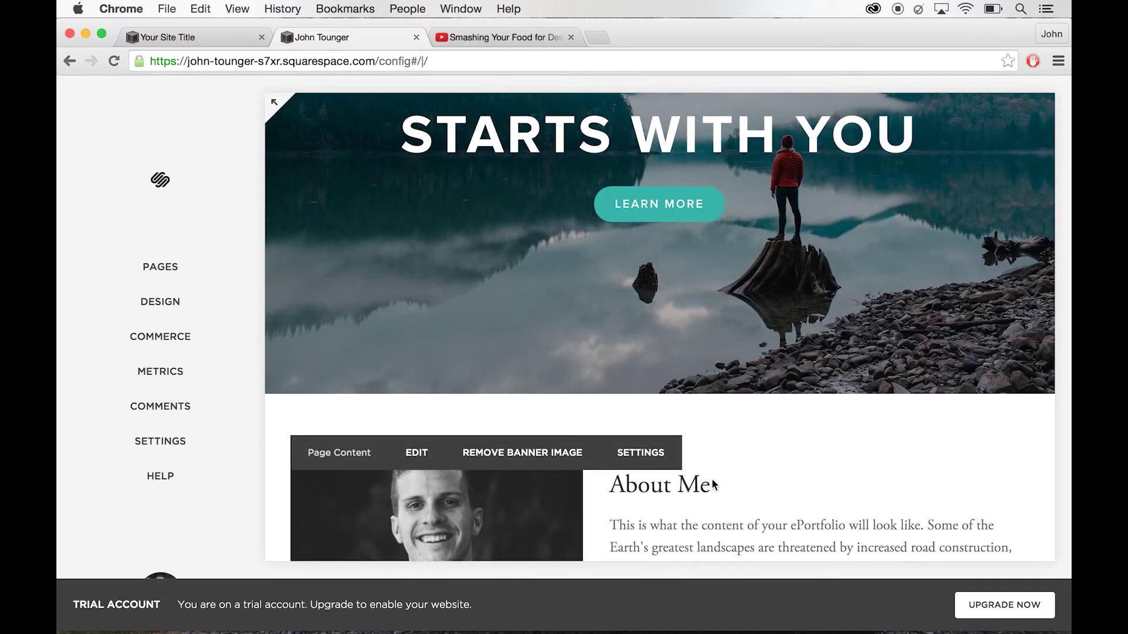
mouse_move(528, 429)
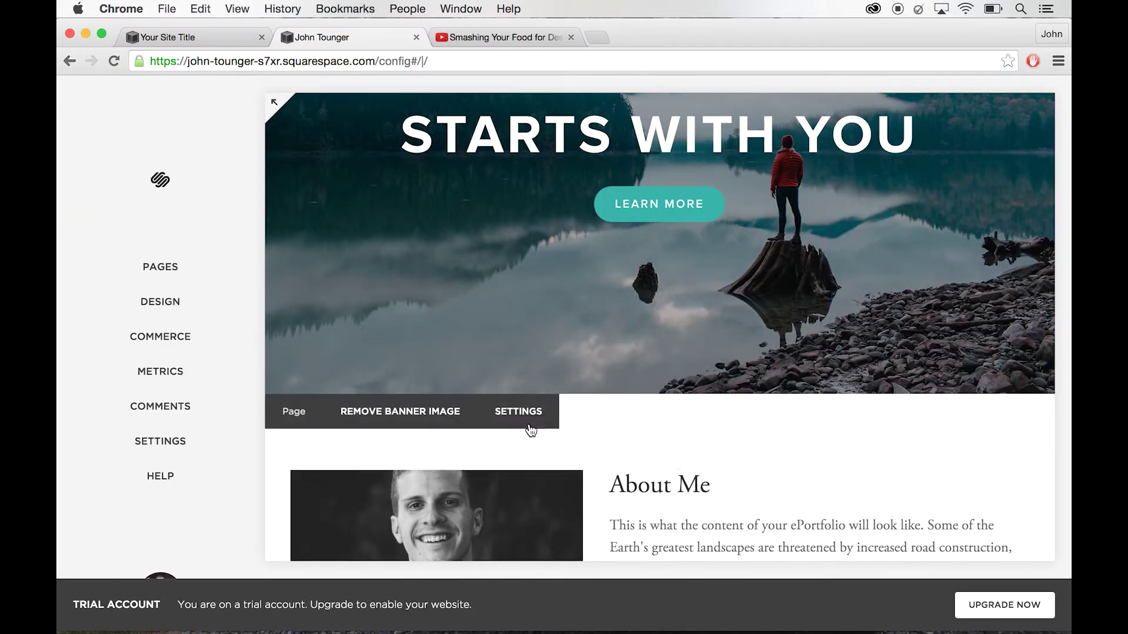
click(405, 415)
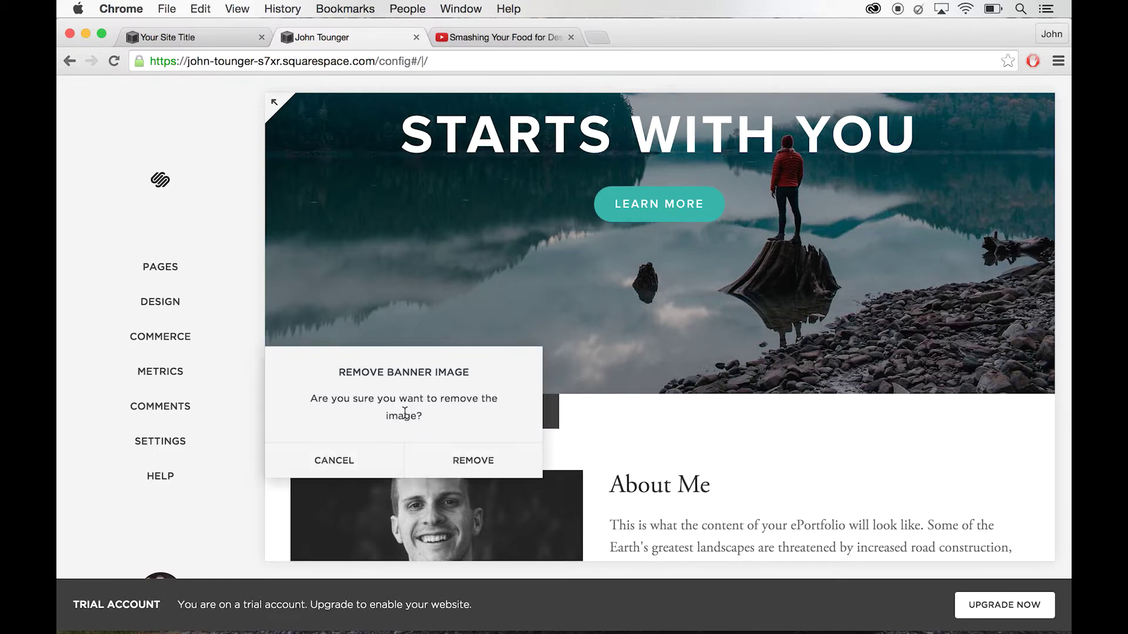
click(494, 461)
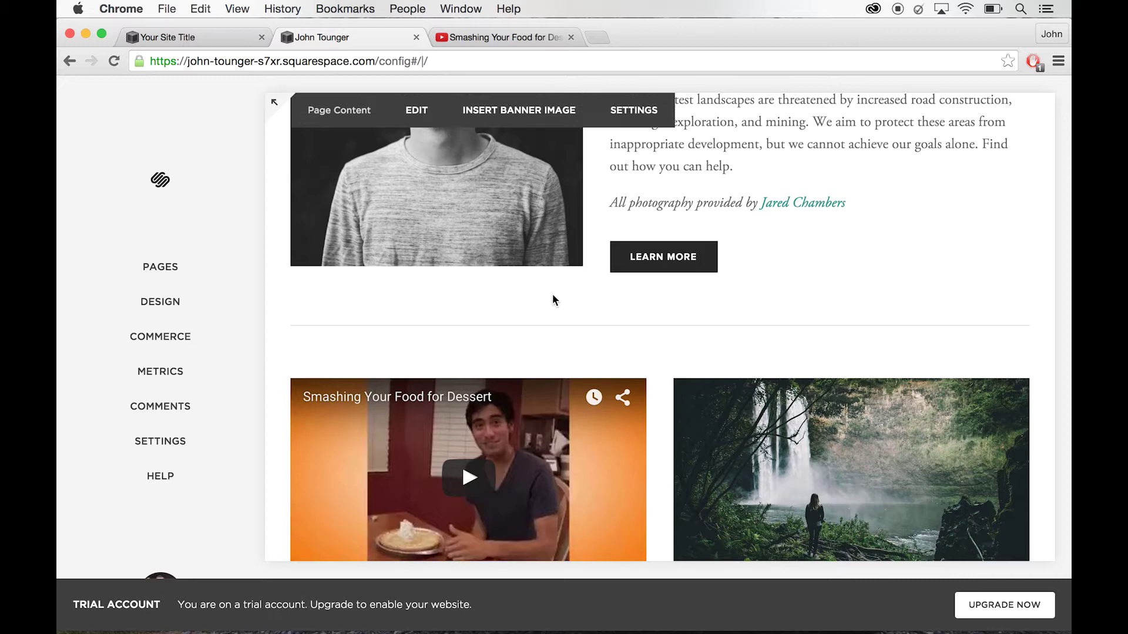
- Upload _DSF8760.jpg from the ePortfolio folder as the new home page banner image
scroll(552, 299, up, 5)
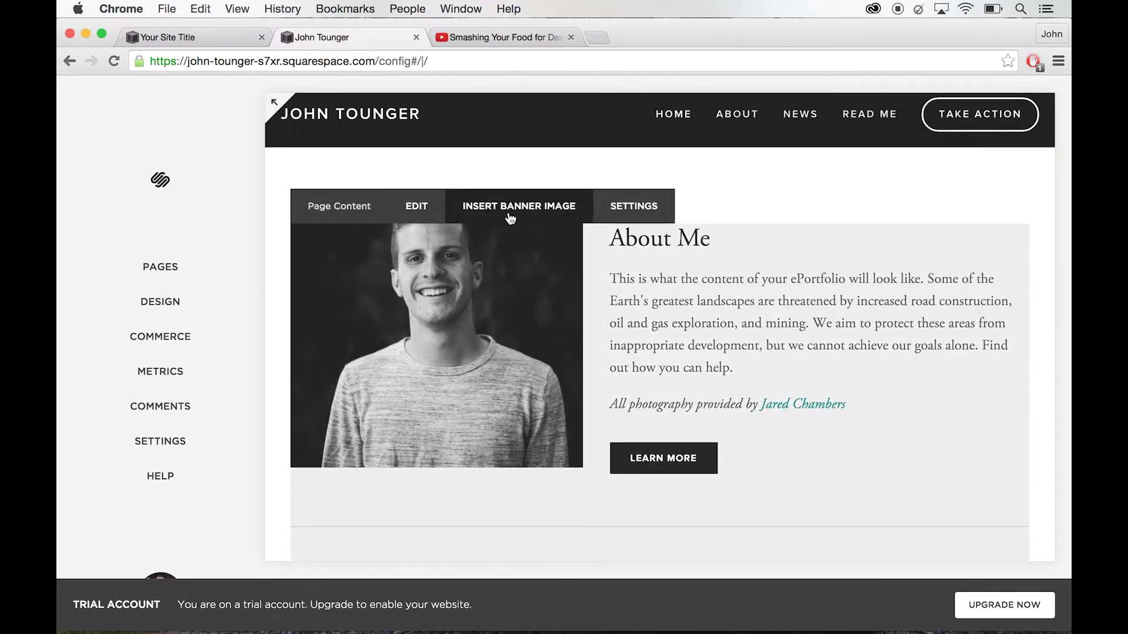
click(510, 218)
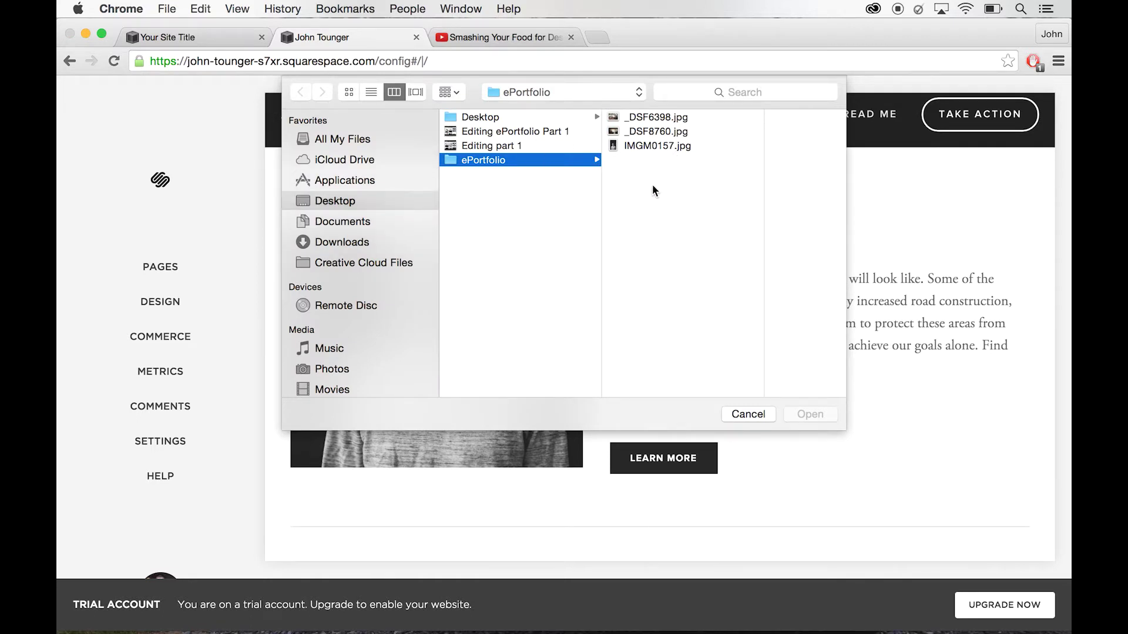
click(659, 116)
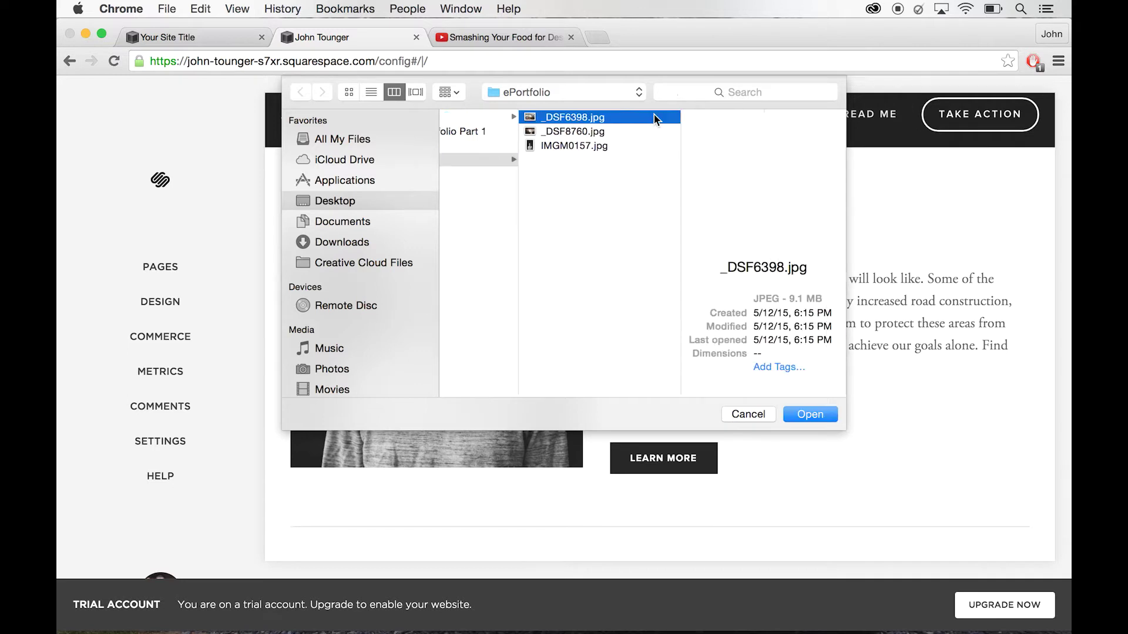
click(586, 132)
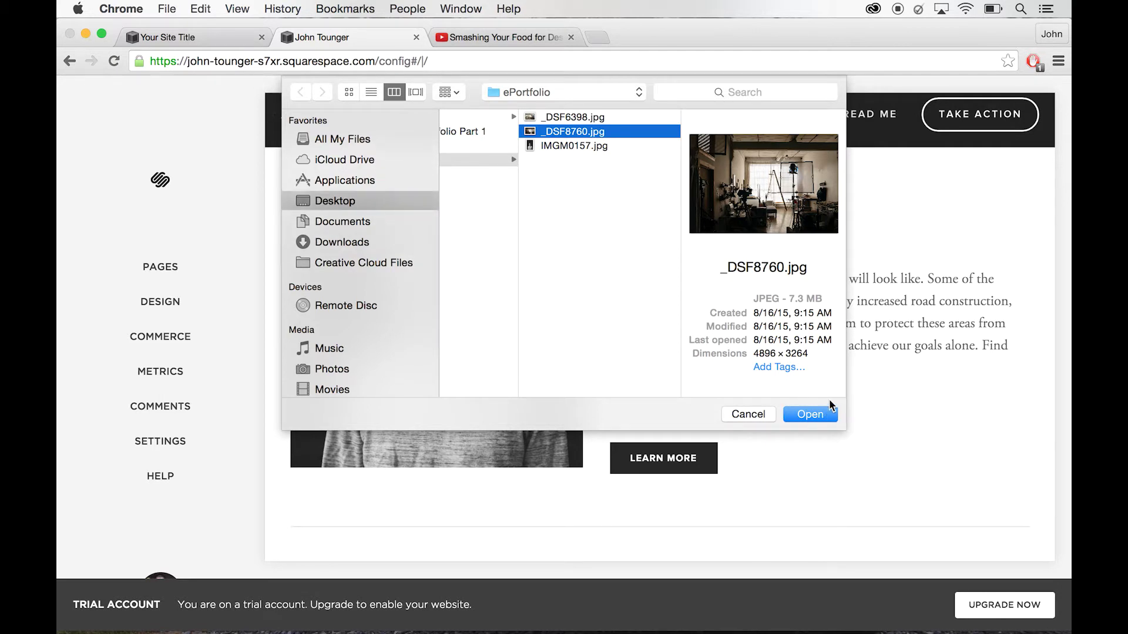
click(823, 410)
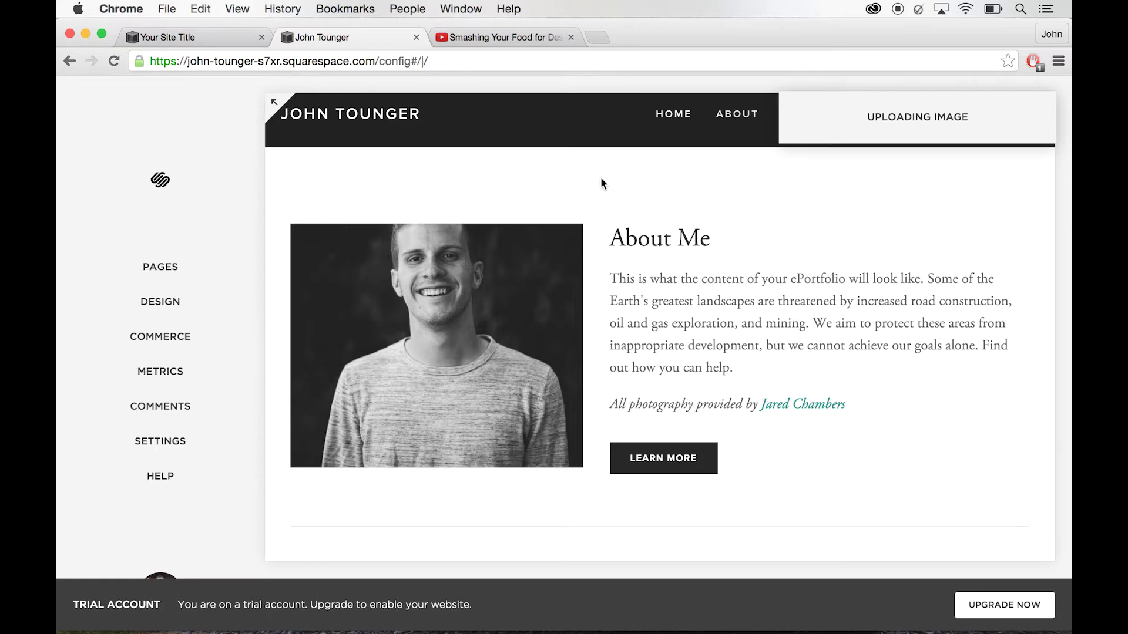
- Wait for the studio photo banner to finish uploading, then scroll through the home page sections
mouse_move(432, 301)
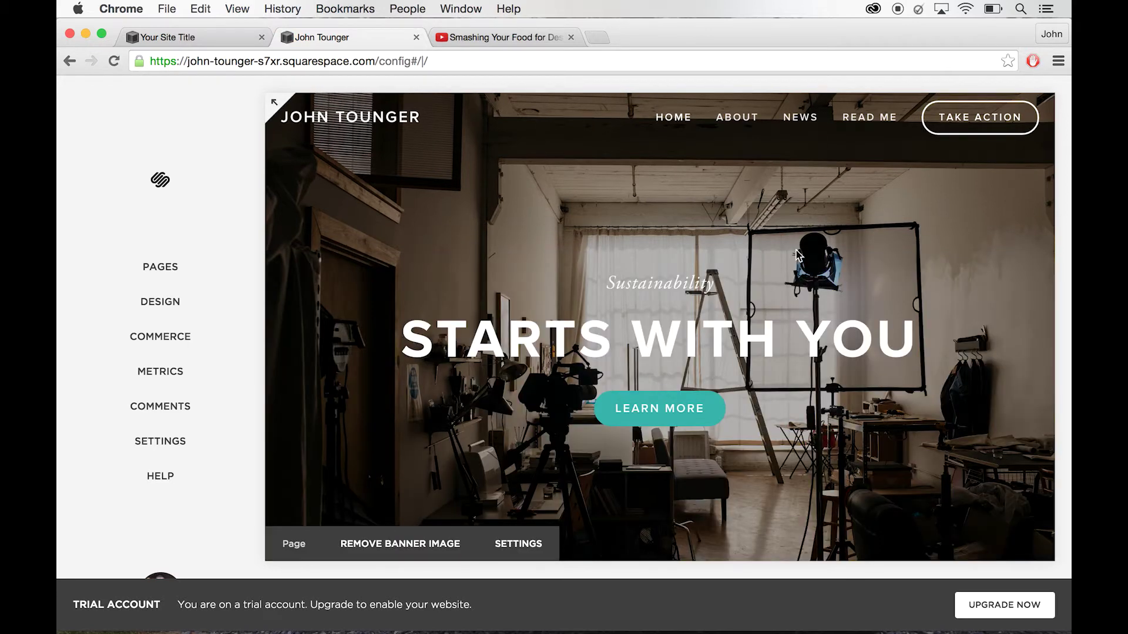
scroll(750, 280, down, 5)
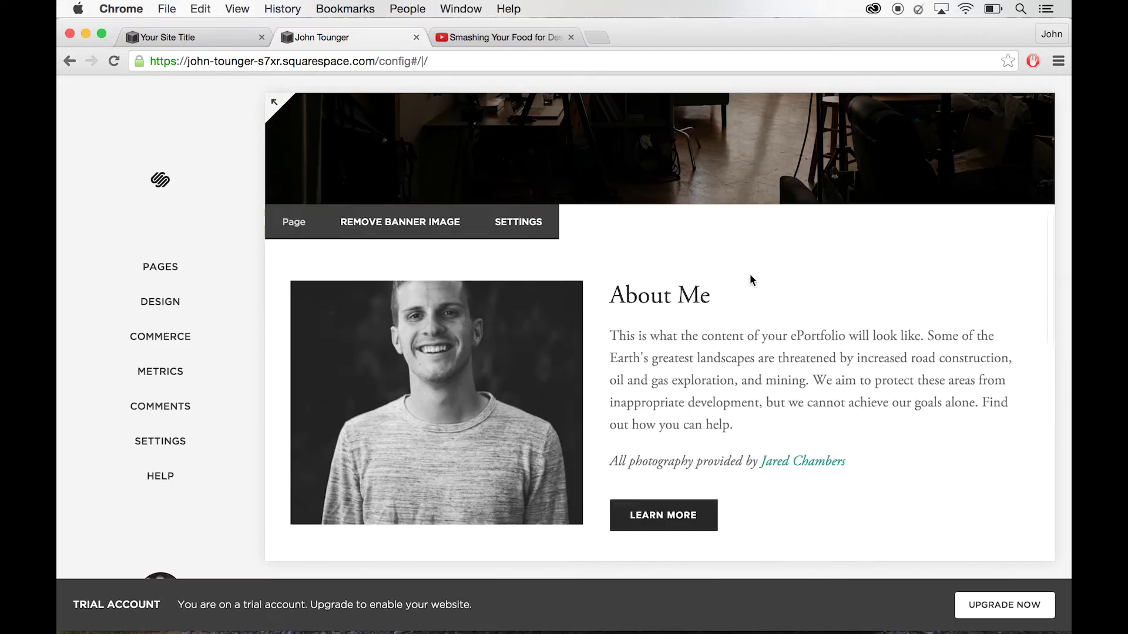
scroll(750, 280, up, 5)
scroll(750, 280, down, 10)
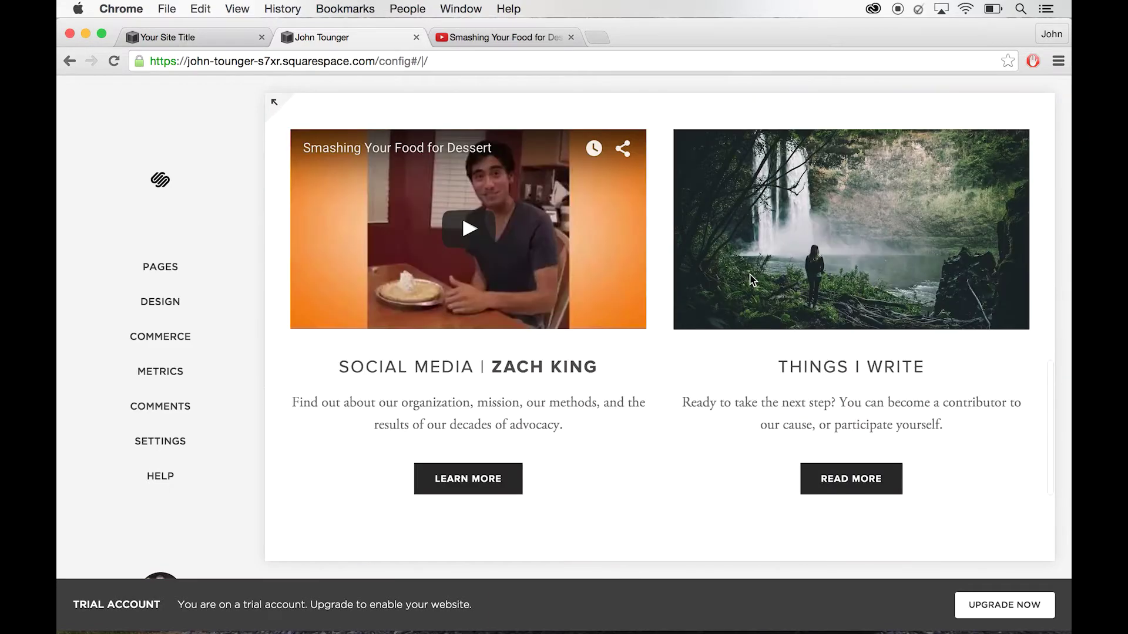
scroll(751, 280, up, 5)
scroll(749, 273, up, 5)
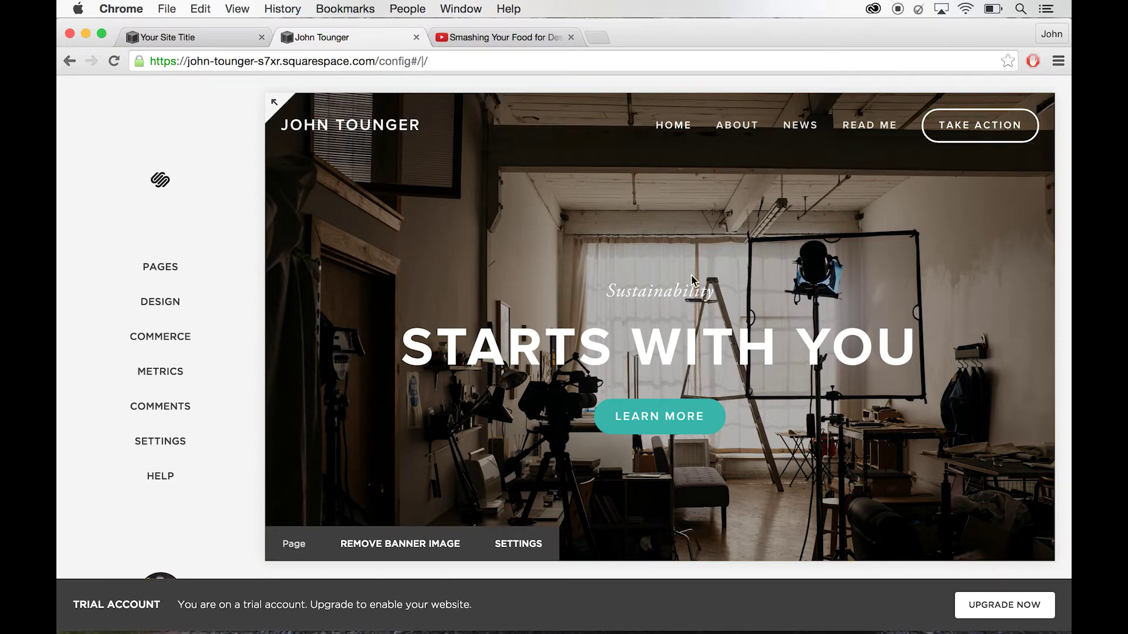
scroll(657, 370, down, 2)
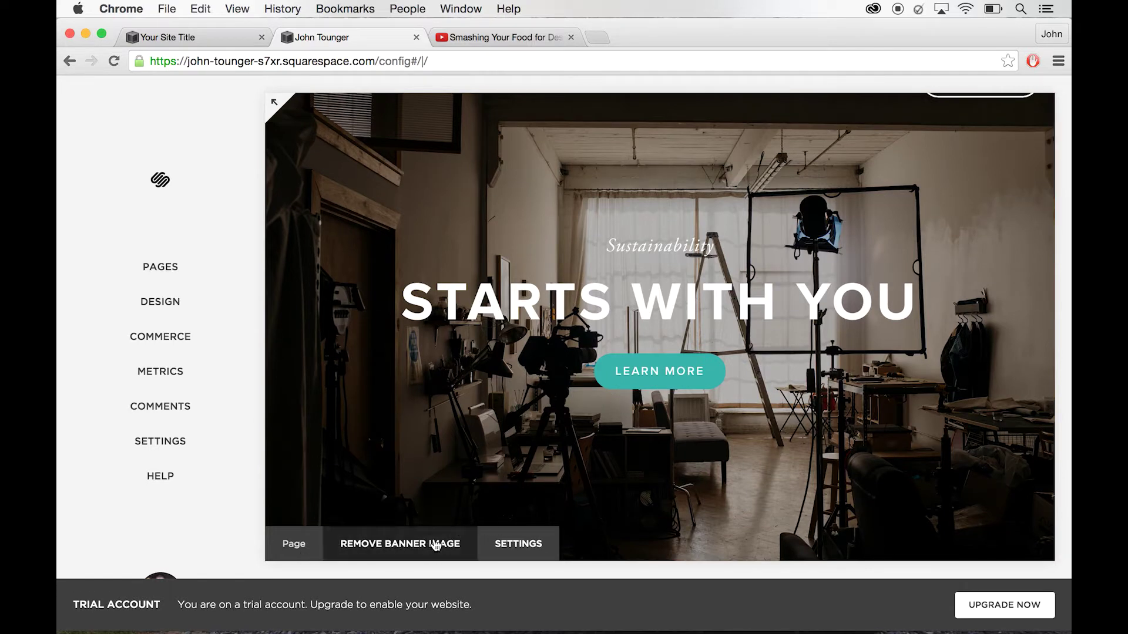
- Change the banner description lines to 'Professional' and 'E-Portfolio' in the home page settings and save
click(528, 546)
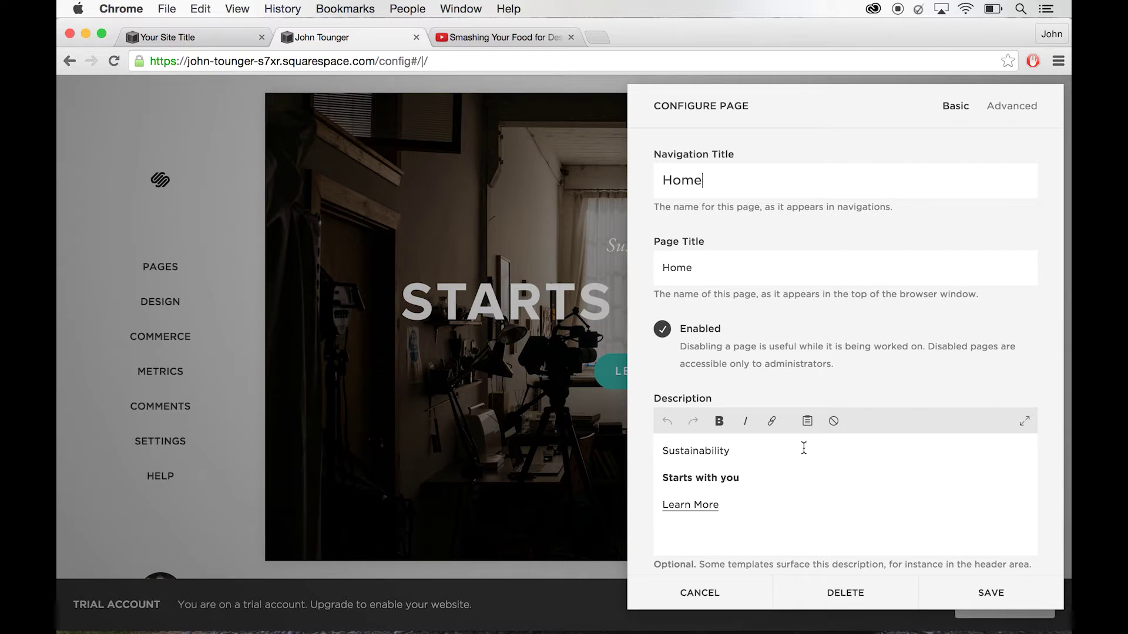
drag(743, 472, 661, 478)
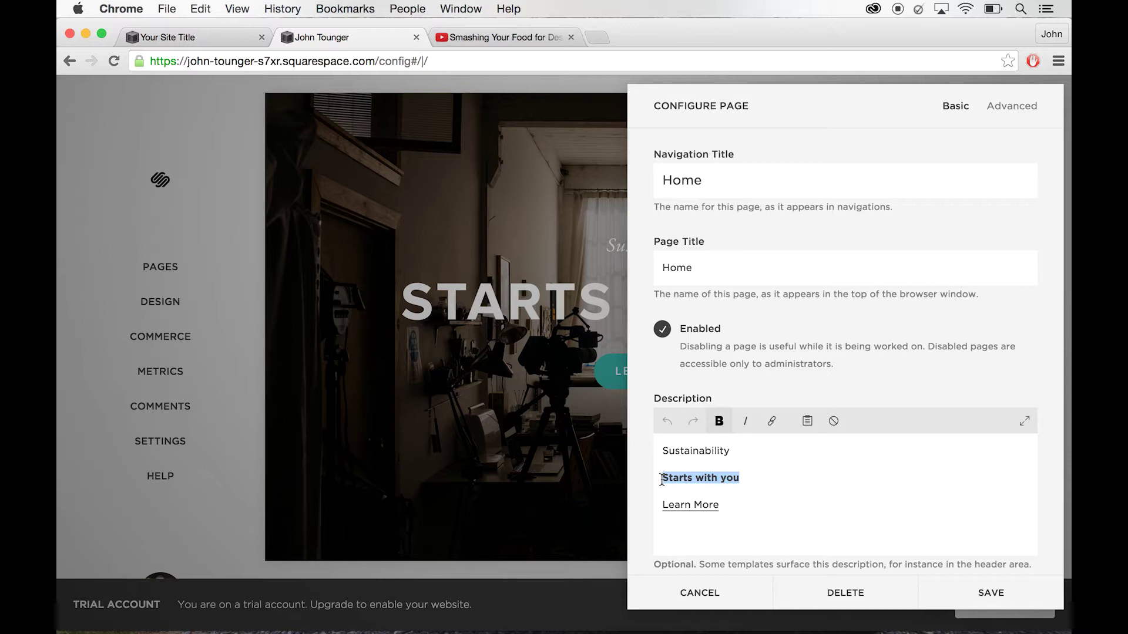
text(E)
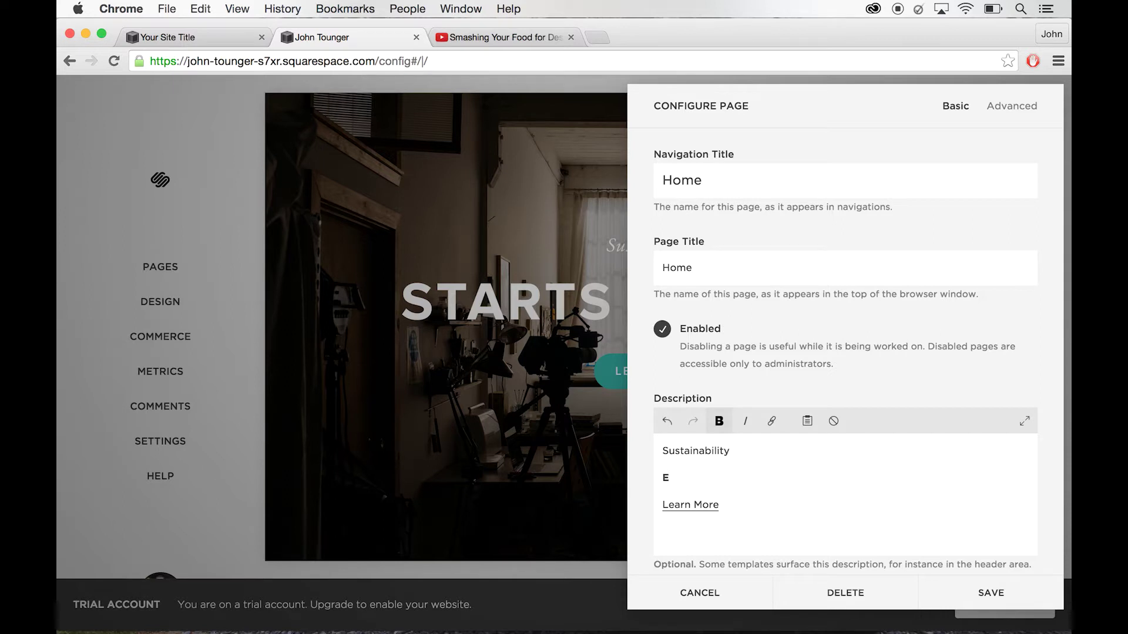
text(-Portfolio)
drag(731, 451, 647, 451)
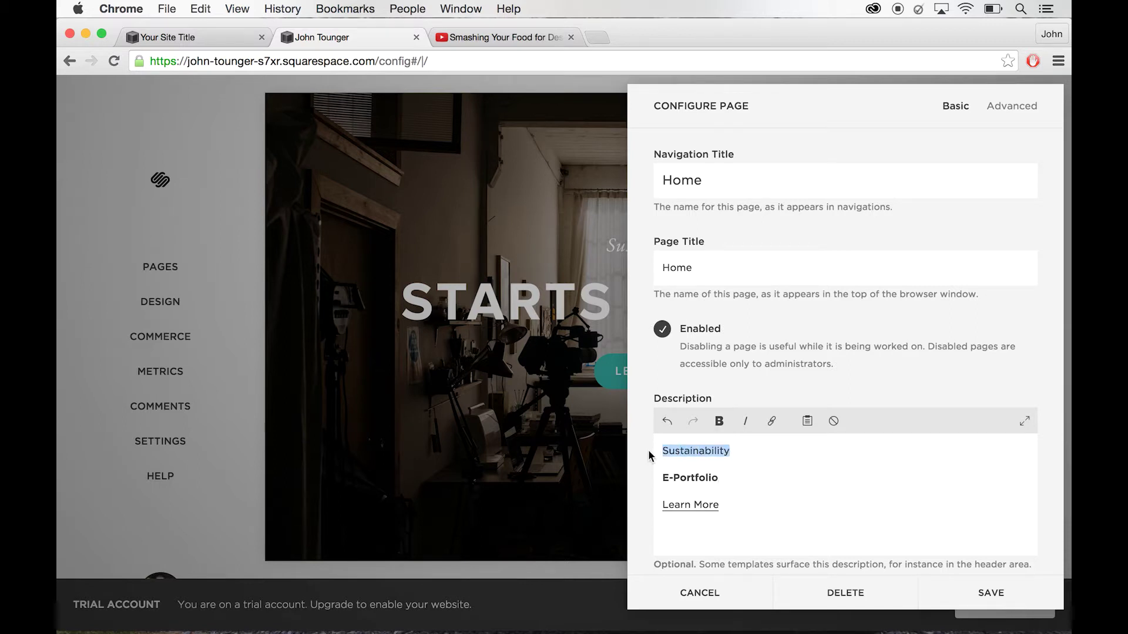
text(Profess)
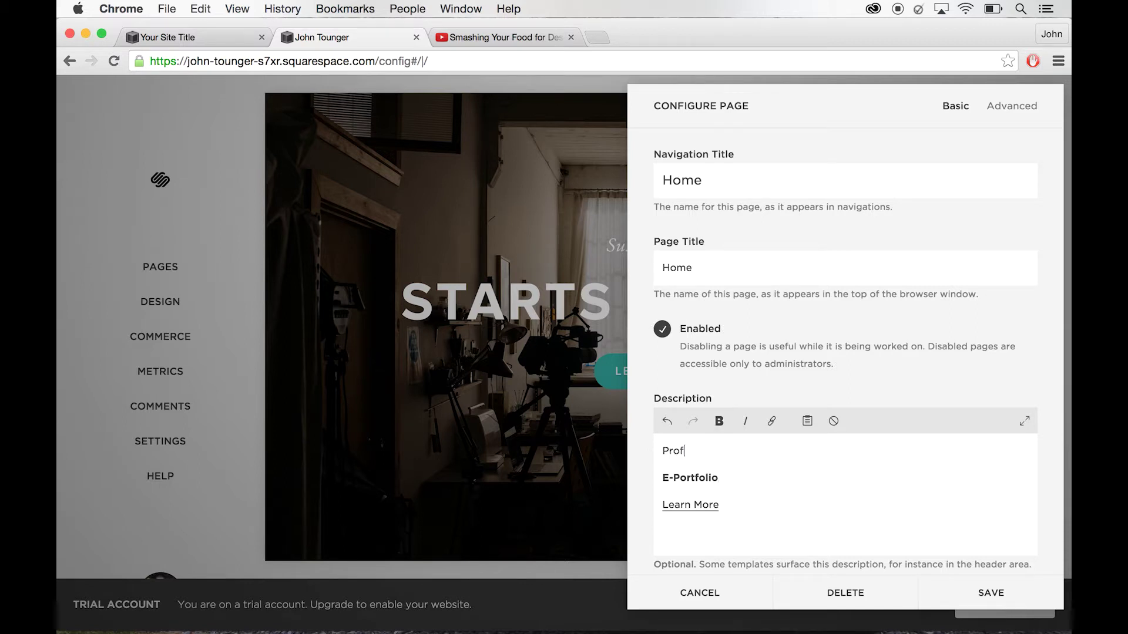
text(ional)
click(982, 591)
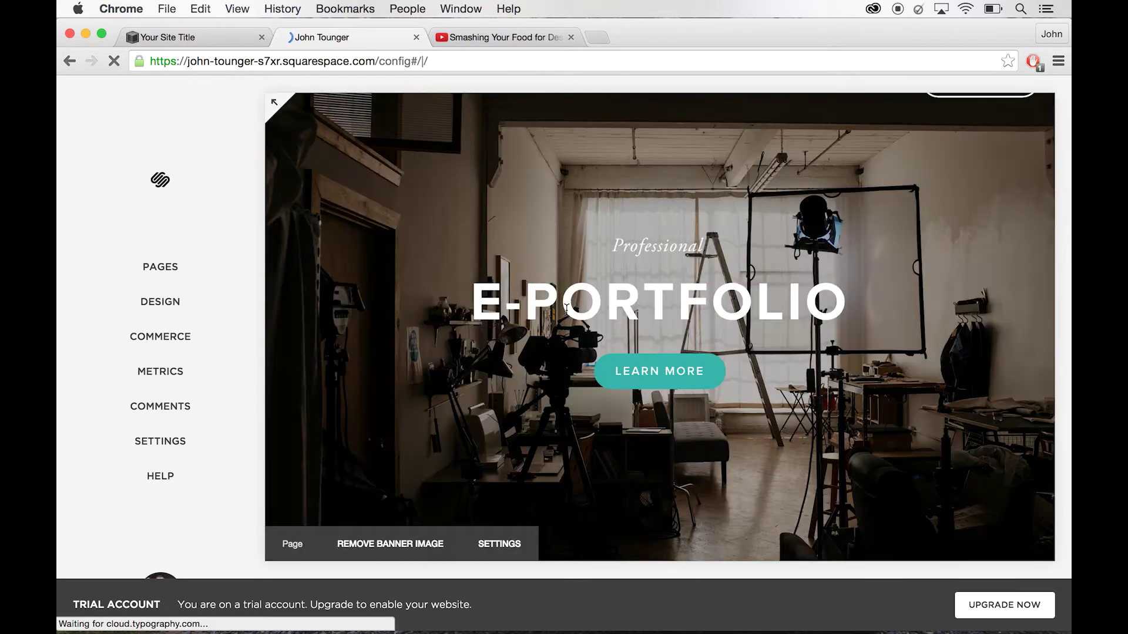
- Preview the full-size site with the new banner, then return to the editor's main menu
click(274, 103)
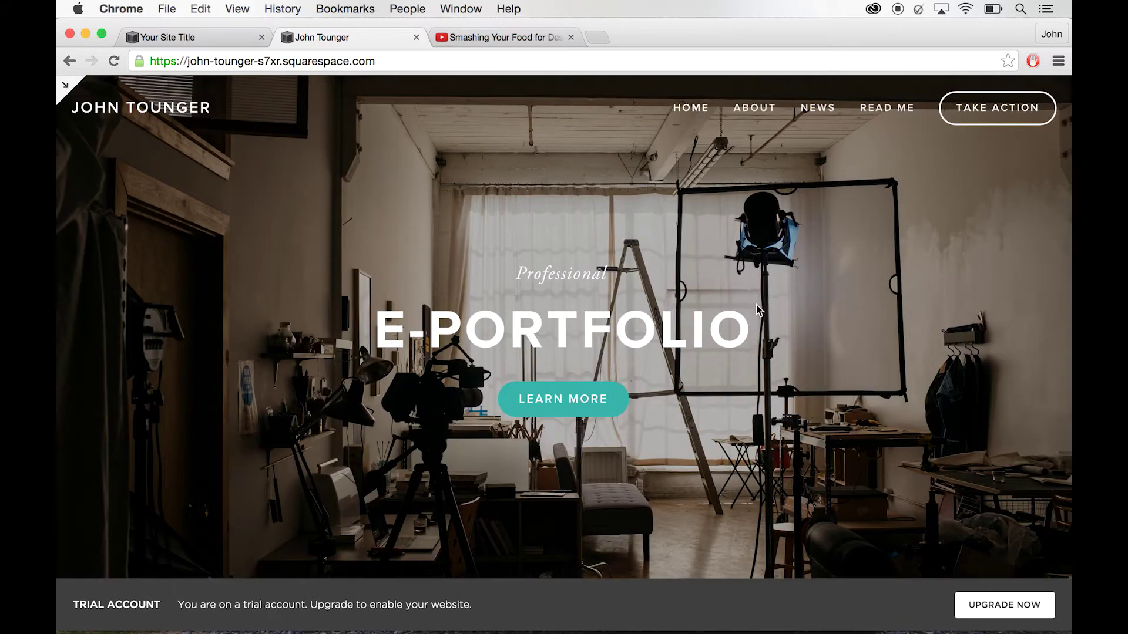
scroll(757, 309, down, 15)
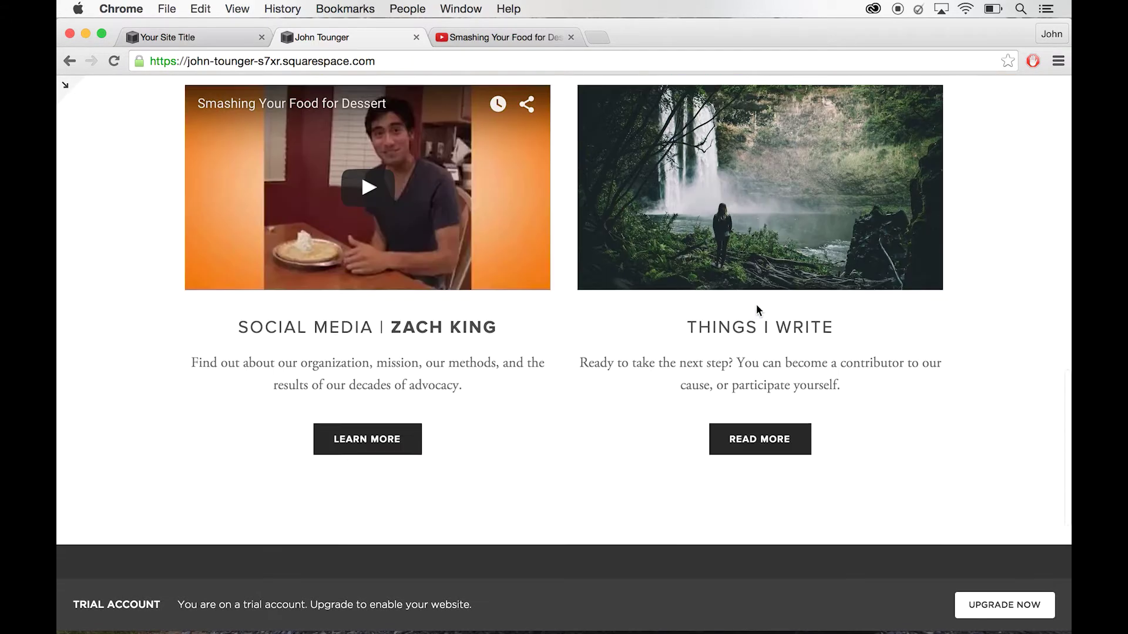
scroll(757, 309, up, 15)
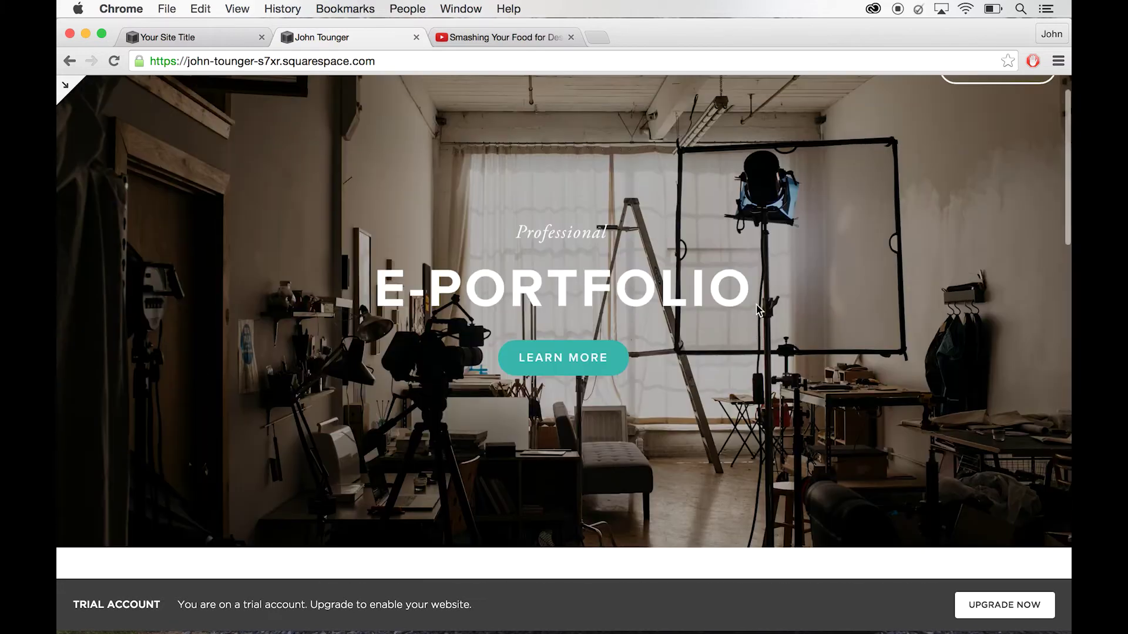
scroll(757, 309, up, 2)
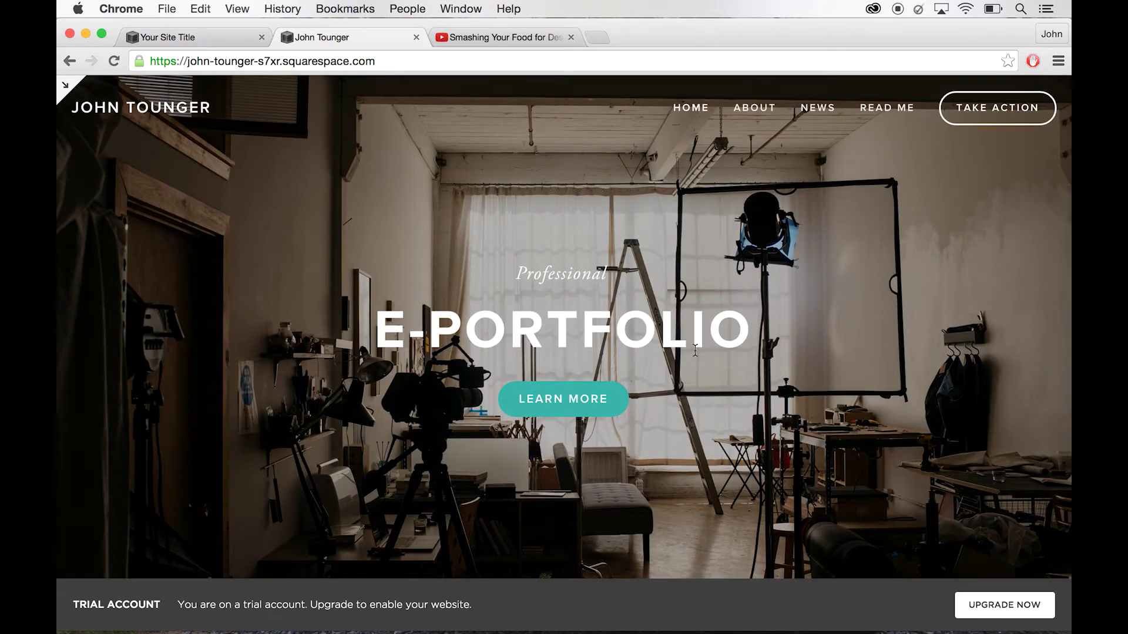
scroll(694, 407, down, 15)
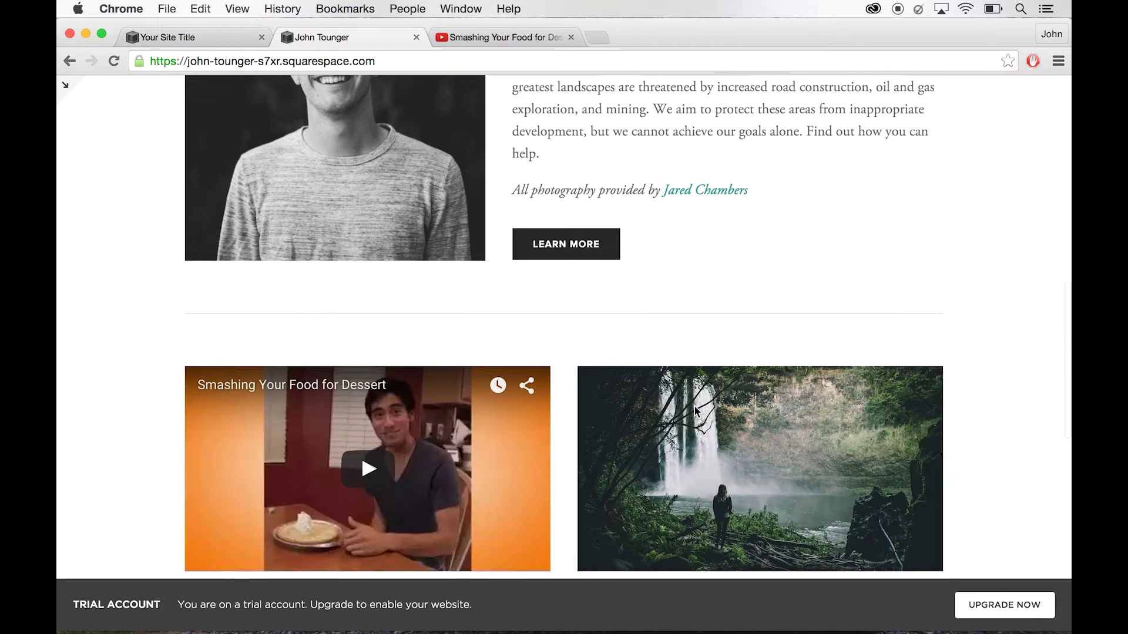
scroll(695, 406, up, 15)
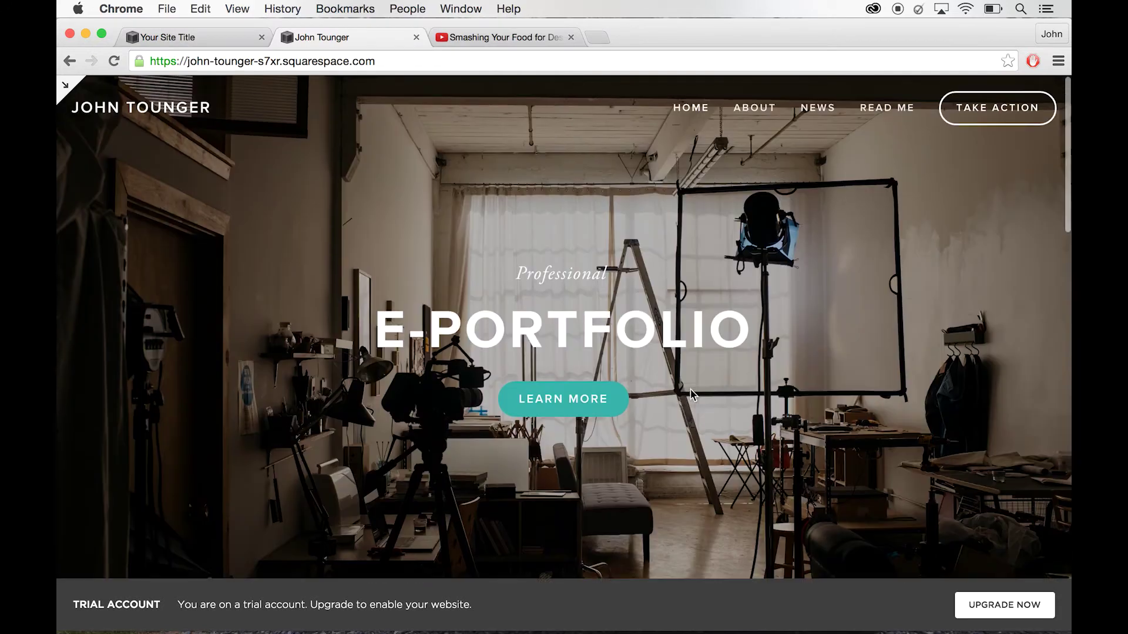
click(69, 88)
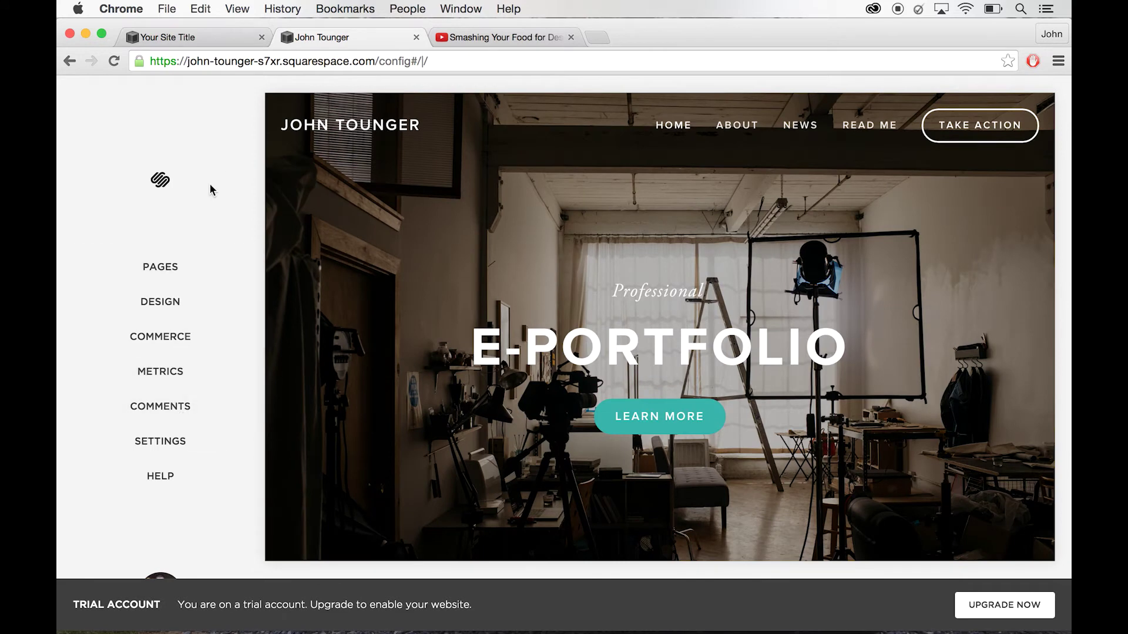
- Show the Pages panel and browse Home, About and its subpages, News, Read Me and Take Action
click(160, 281)
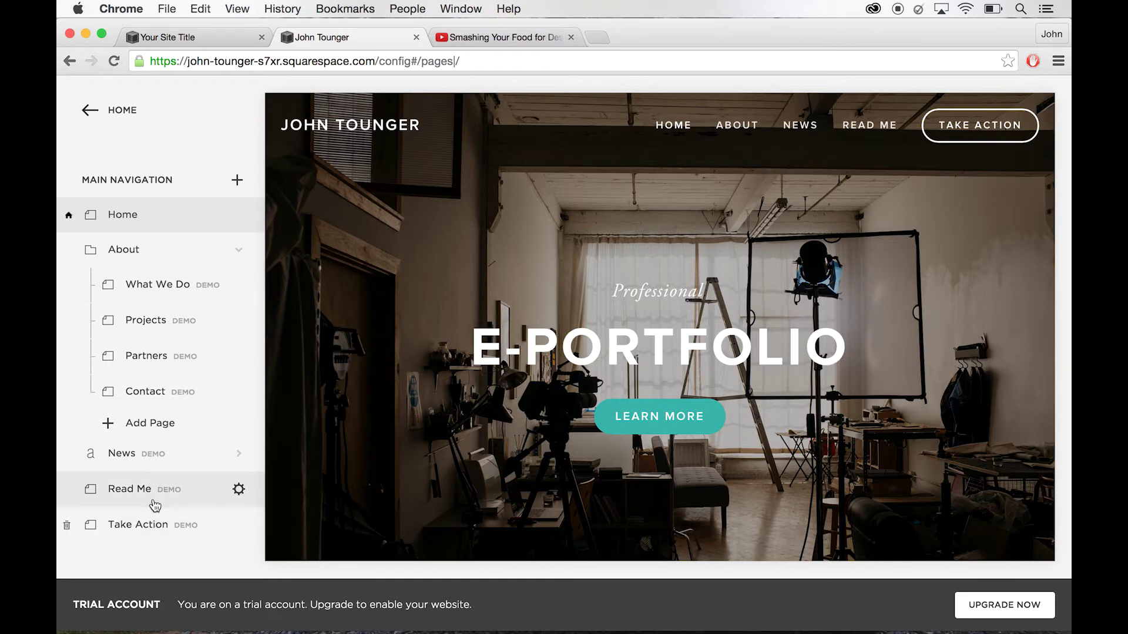
scroll(154, 506, down, 5)
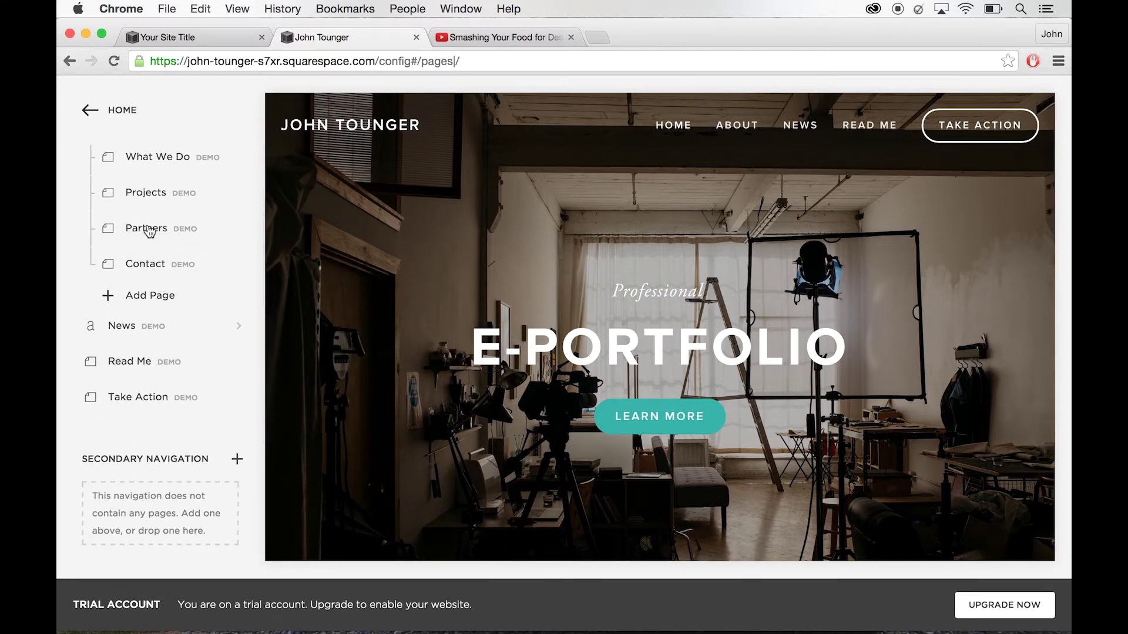
scroll(148, 232, up, 5)
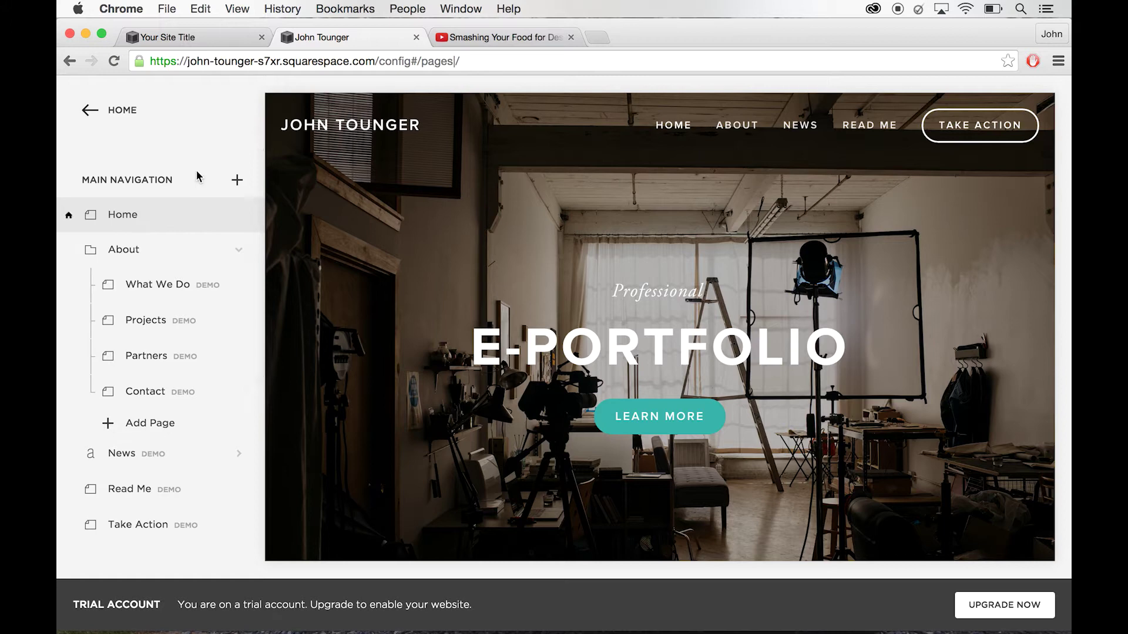
mouse_move(624, 131)
mouse_move(192, 246)
mouse_move(168, 221)
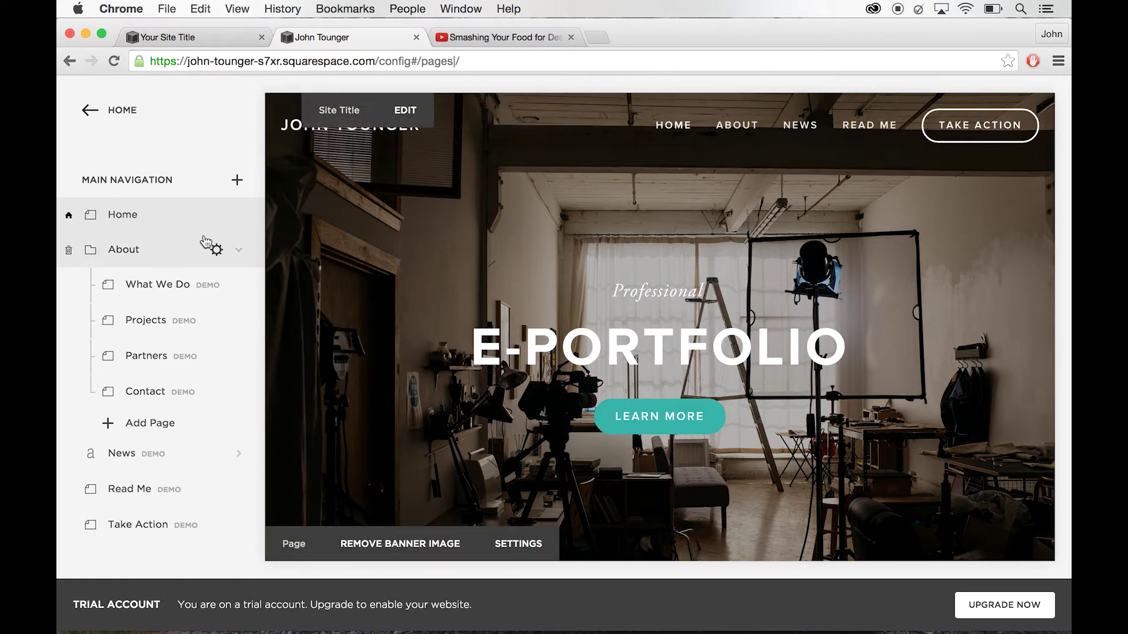
mouse_move(735, 126)
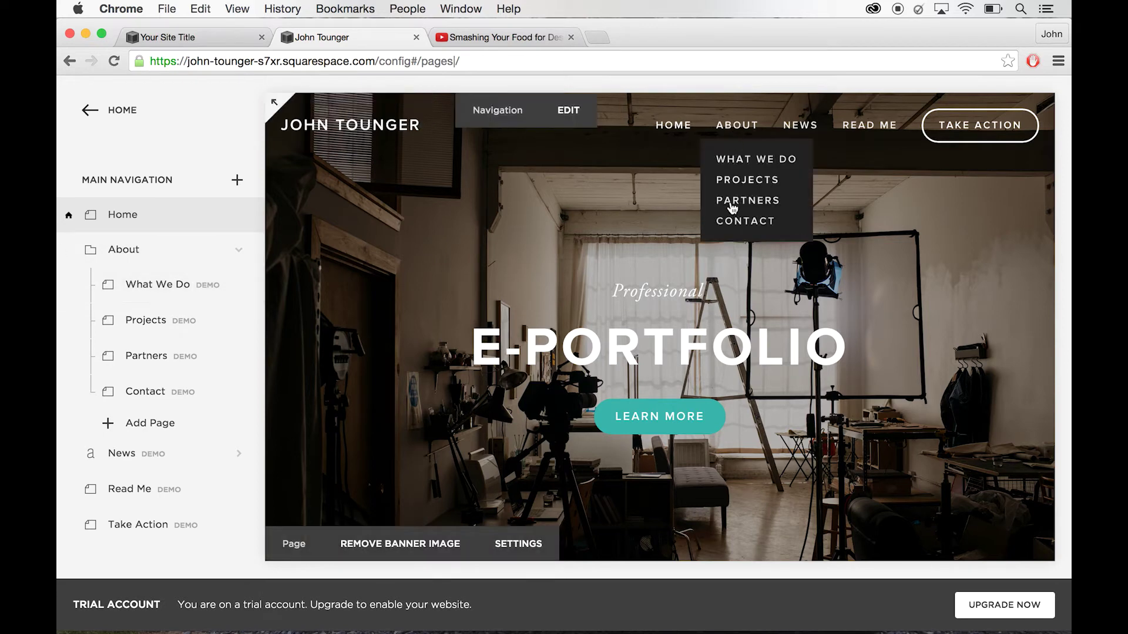
scroll(176, 344, down, 2)
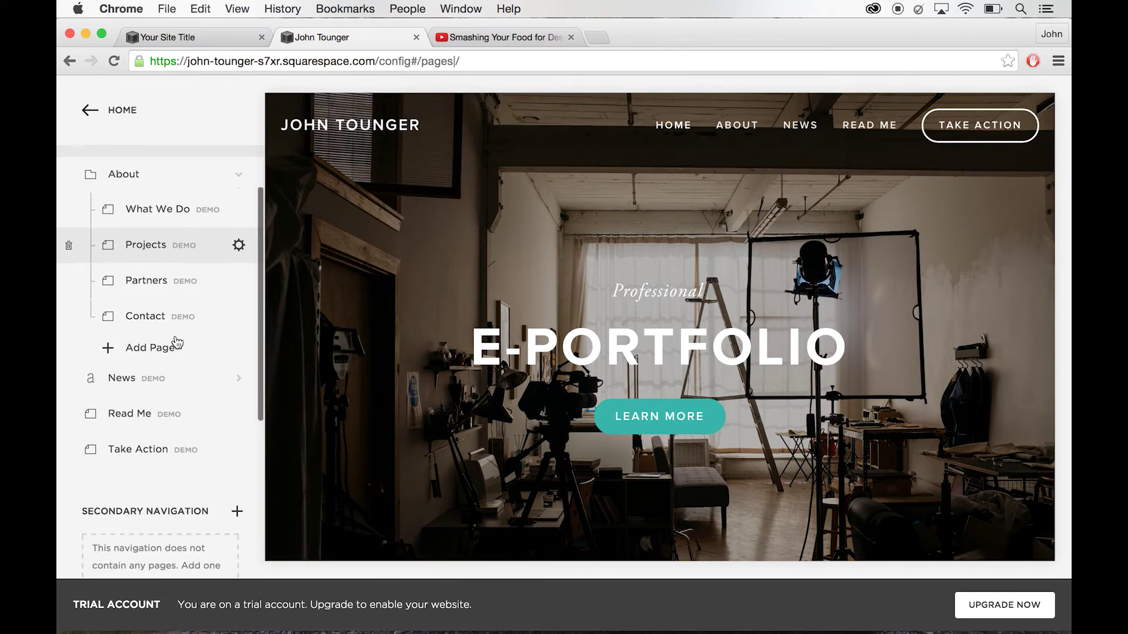
scroll(177, 344, down, 1)
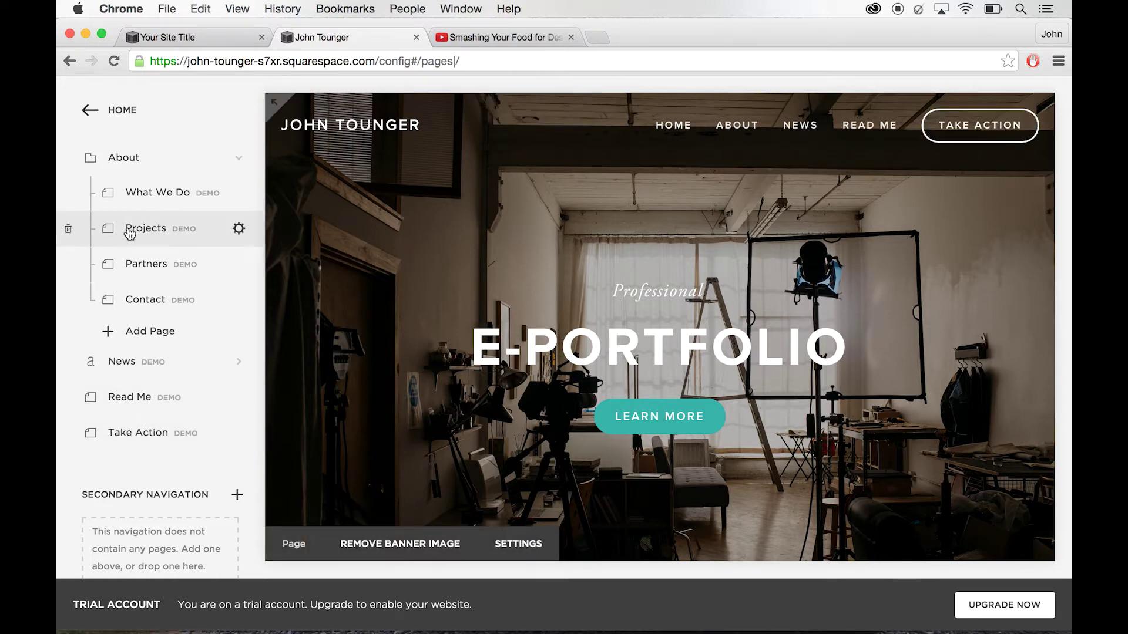
scroll(129, 234, up, 3)
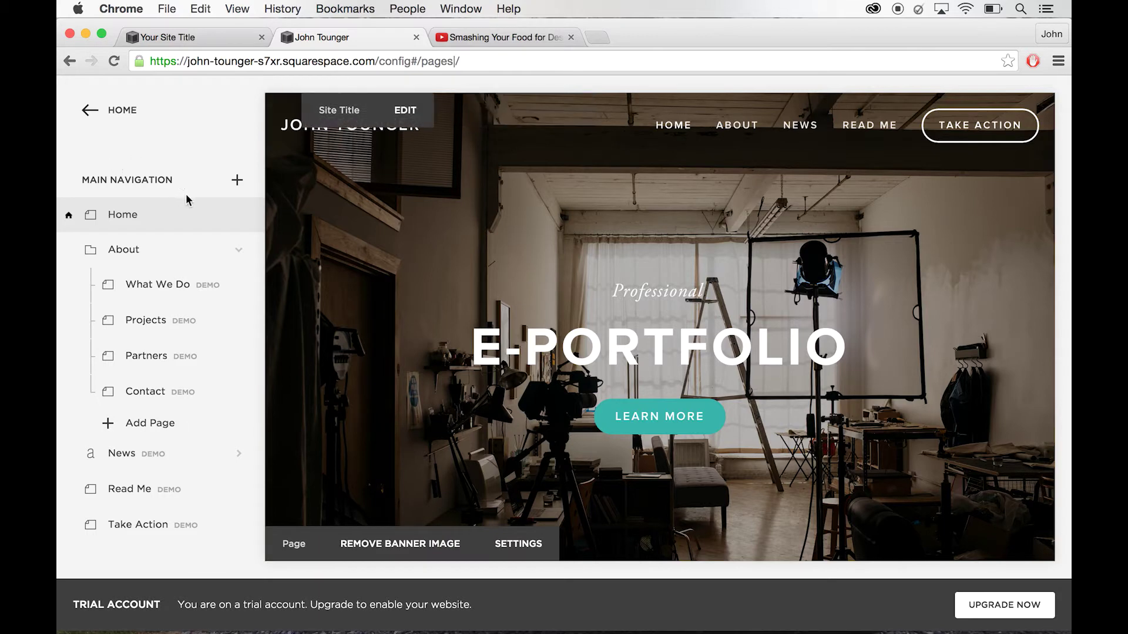
- Create a new blank page named Resume in the main navigation
click(238, 181)
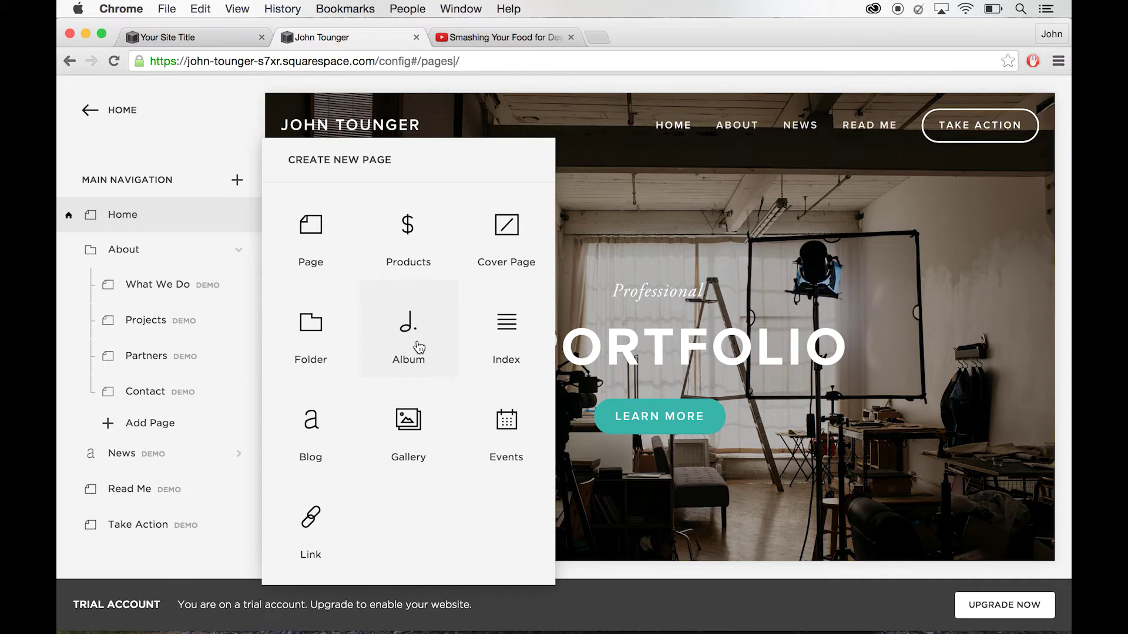
click(317, 245)
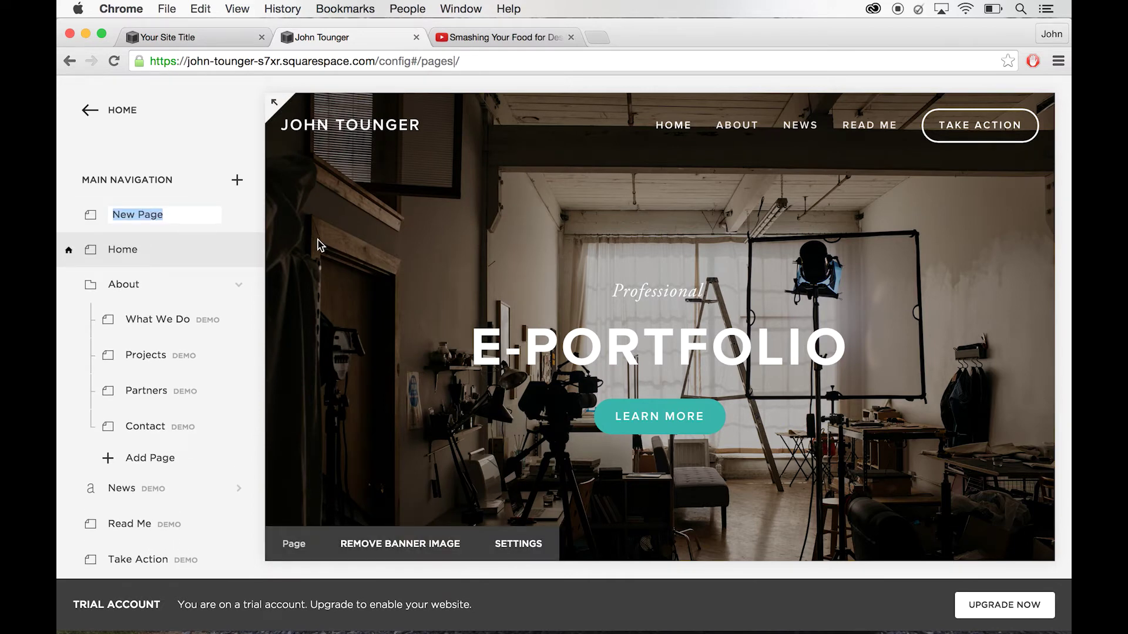
text(Resume)
click(166, 154)
- Drag the Resume page to the top level, right after the About section
click(104, 226)
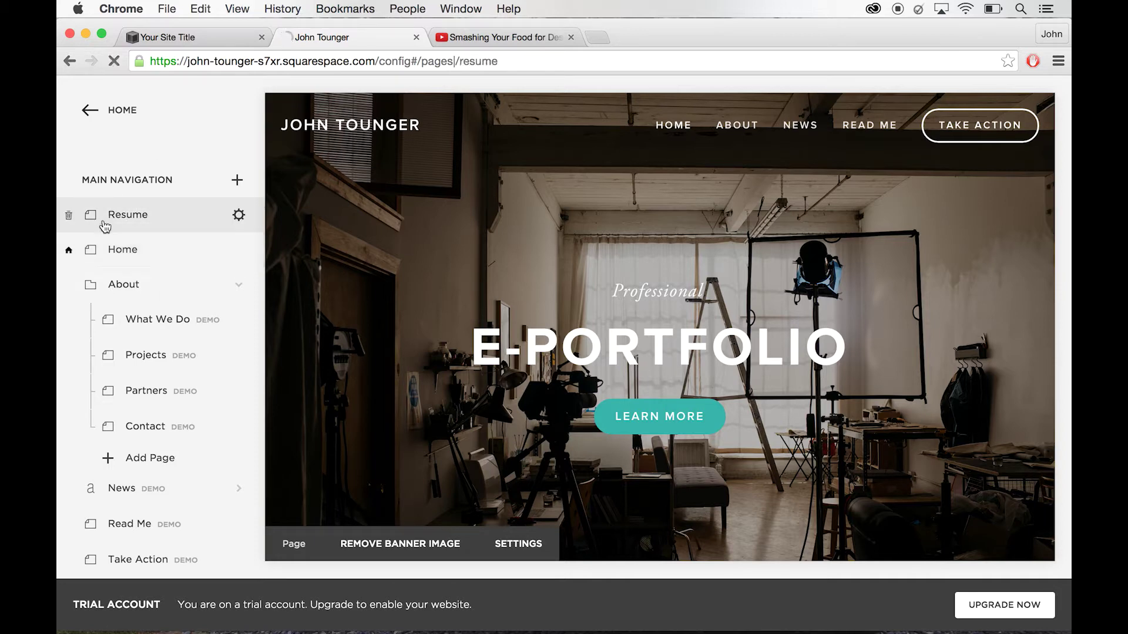
drag(104, 226, 138, 433)
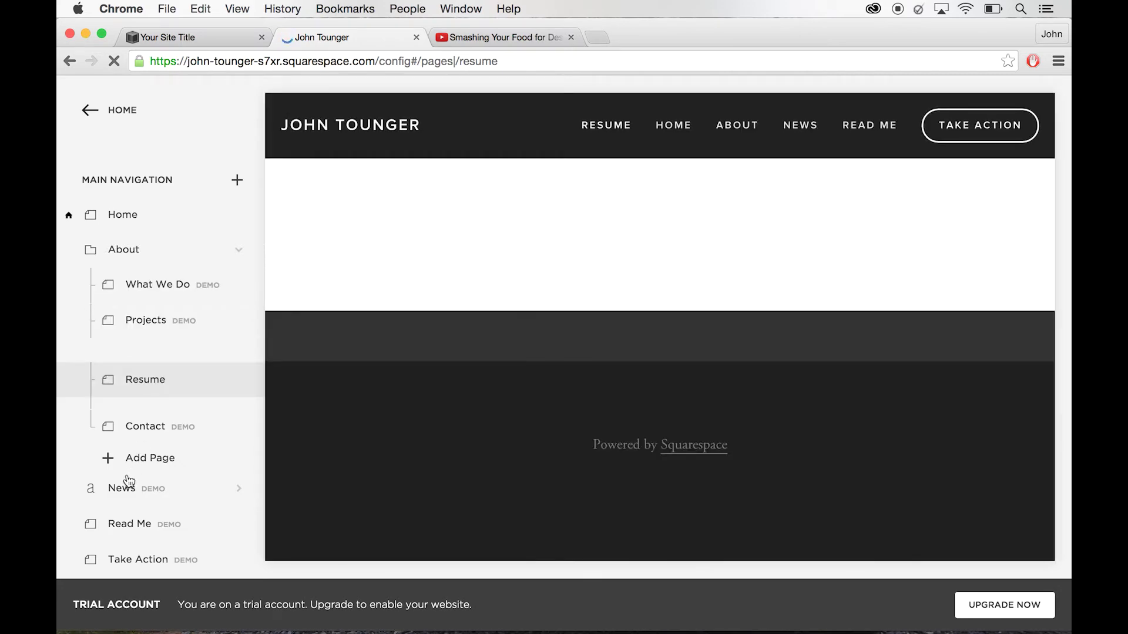
drag(130, 475, 138, 470)
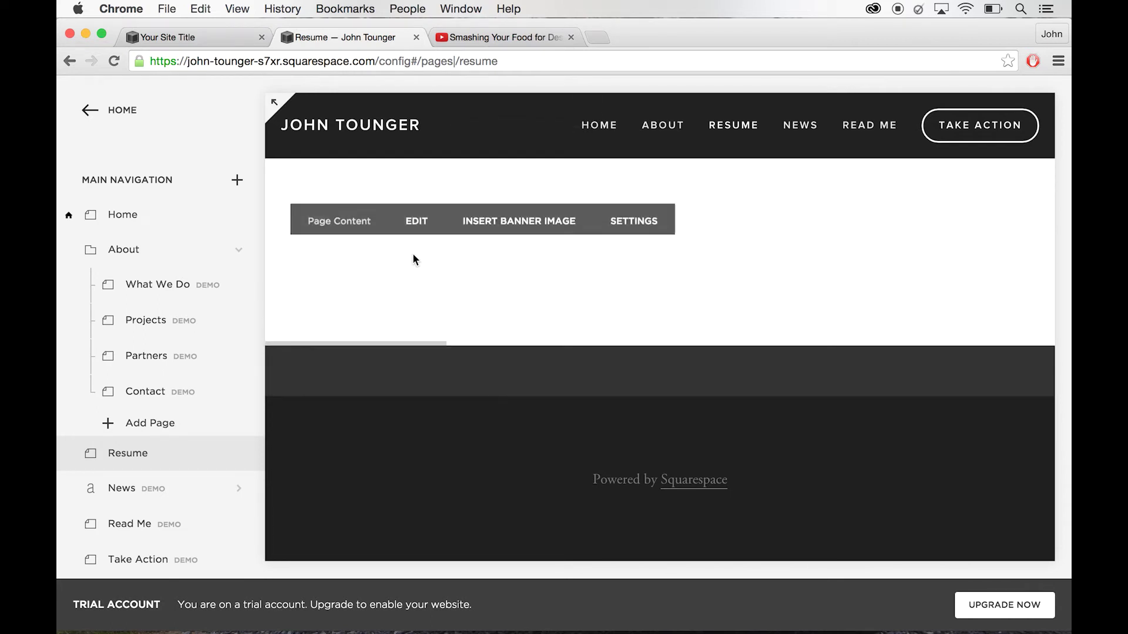
click(421, 218)
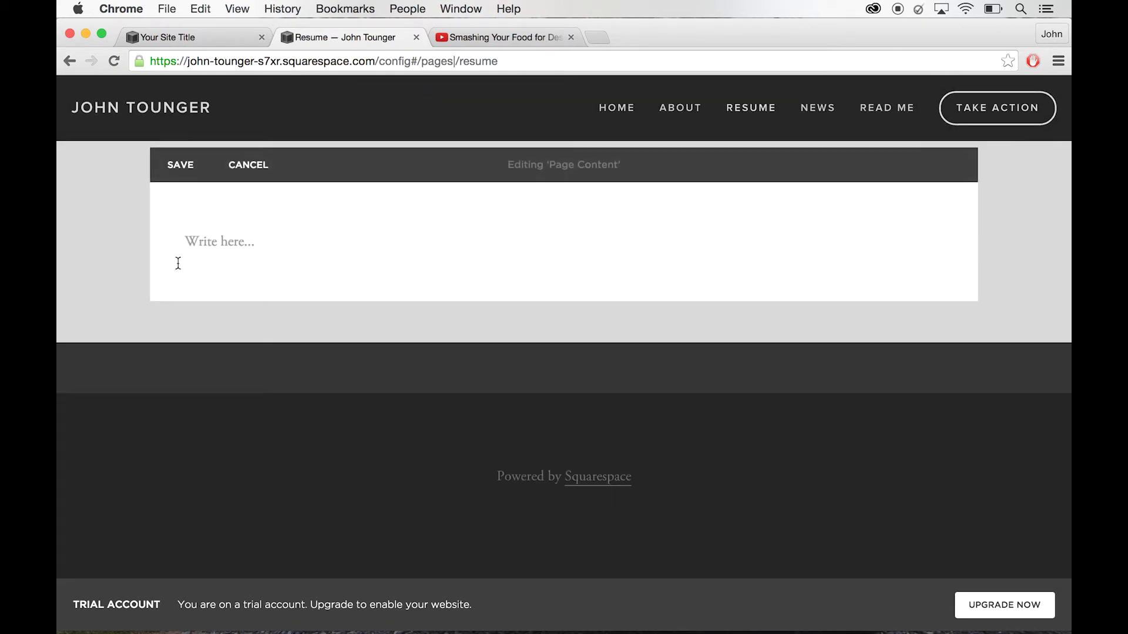
mouse_move(190, 239)
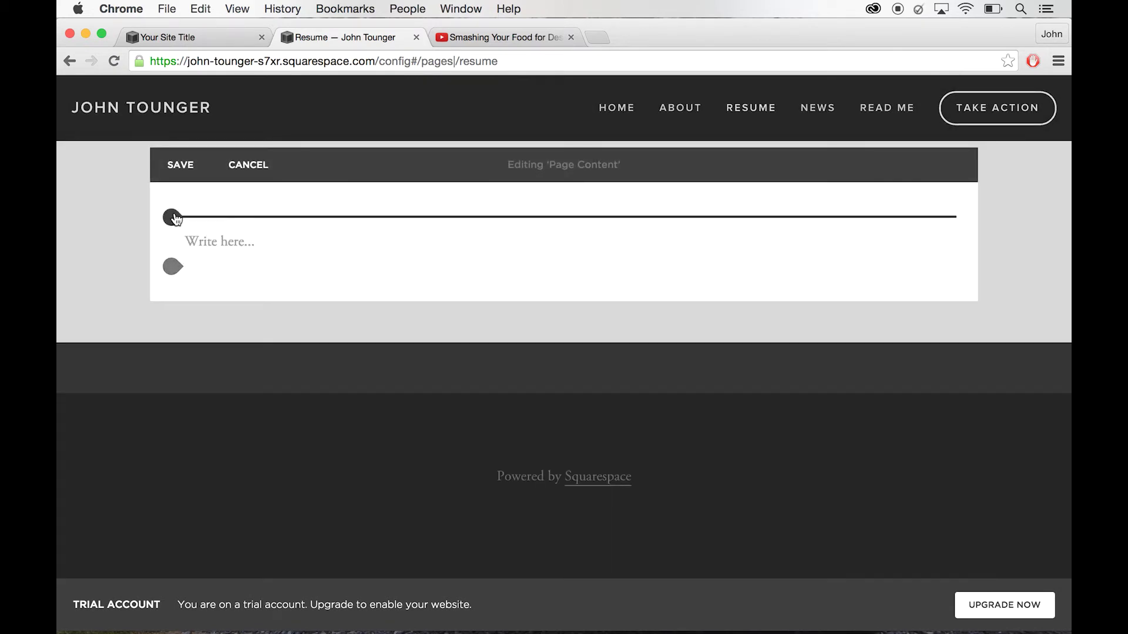
click(173, 218)
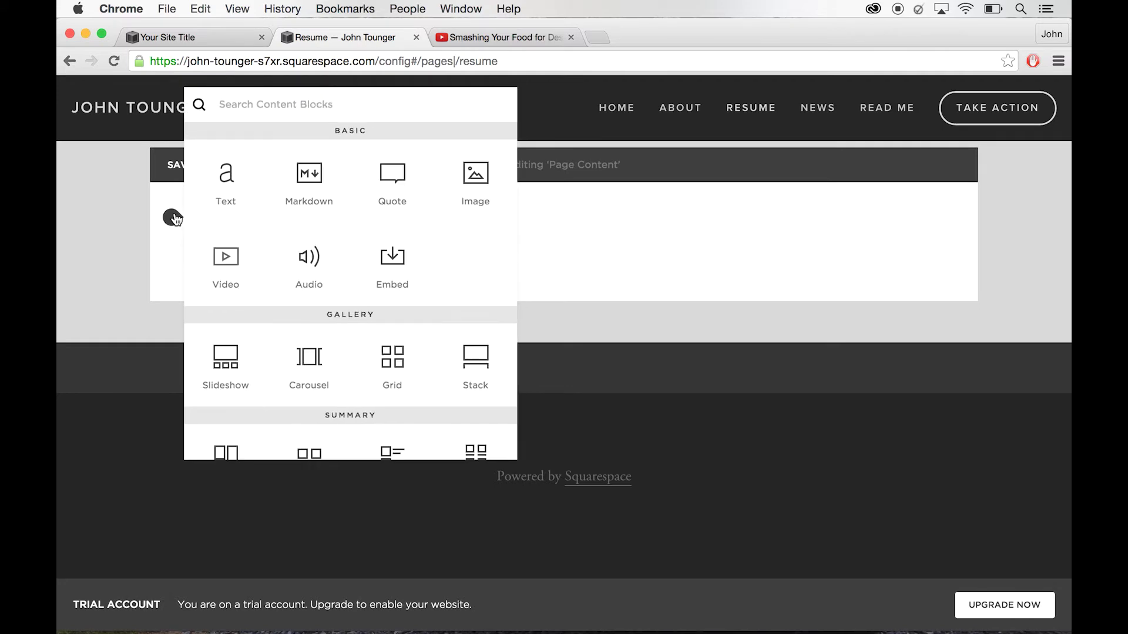
click(235, 186)
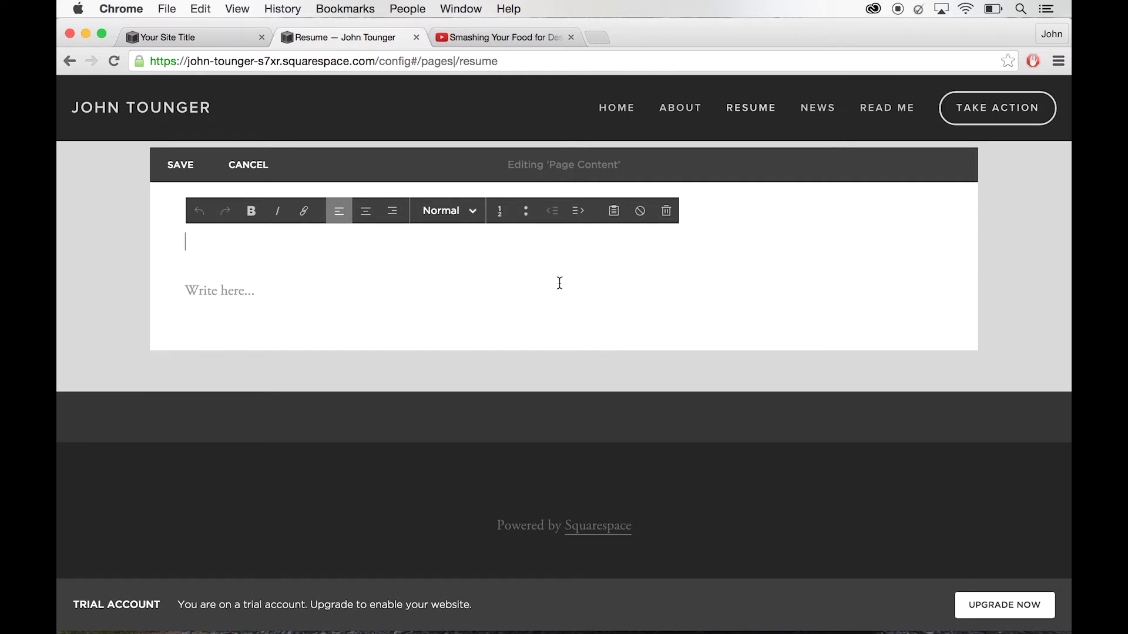
click(248, 165)
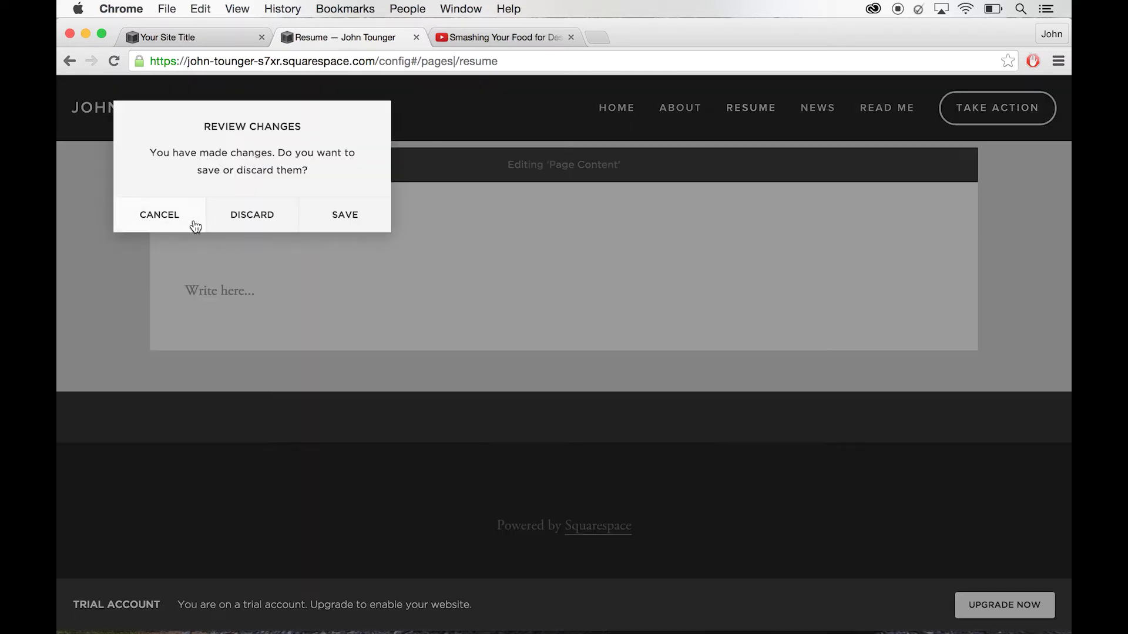
click(284, 226)
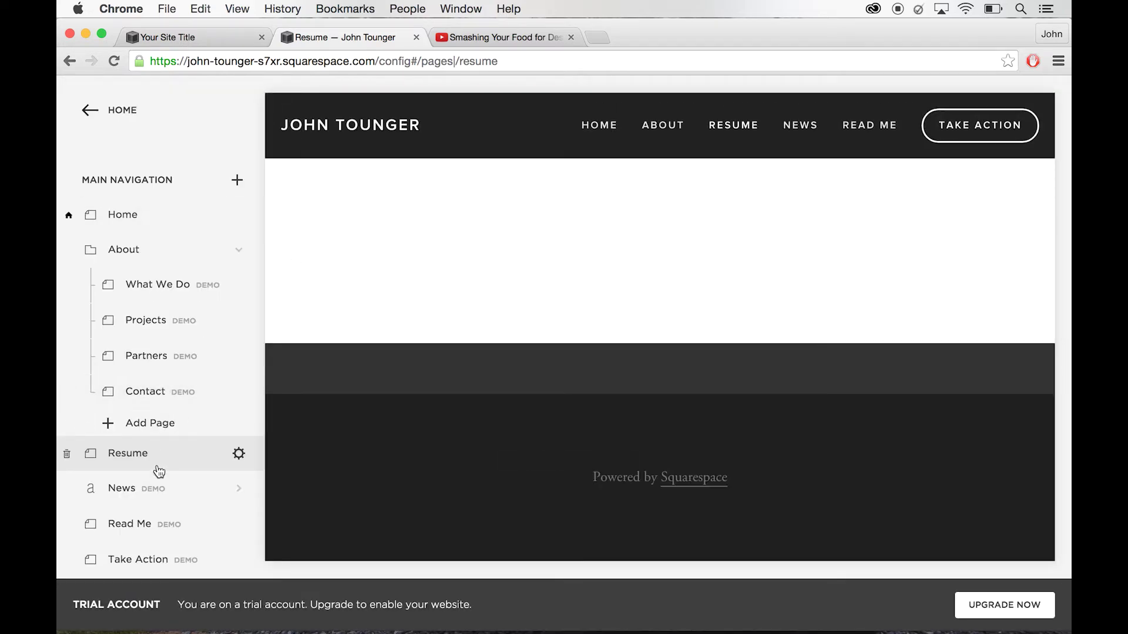
- Move the Read Me page out of the main navigation into the unlinked pages
scroll(158, 470, down, 3)
scroll(159, 471, down, 3)
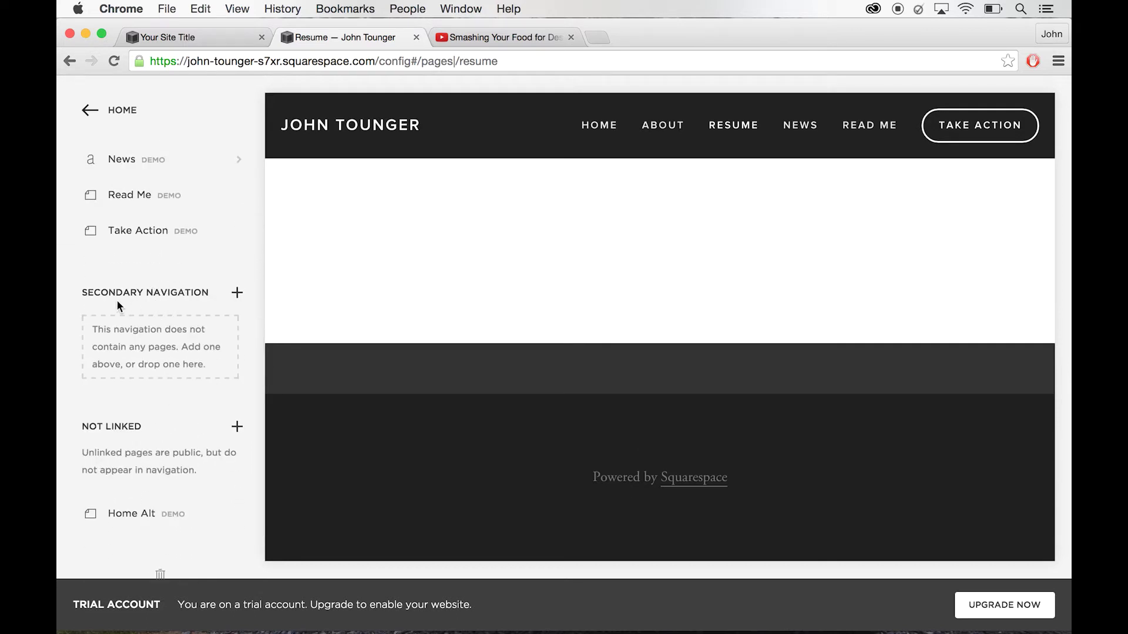
mouse_move(499, 337)
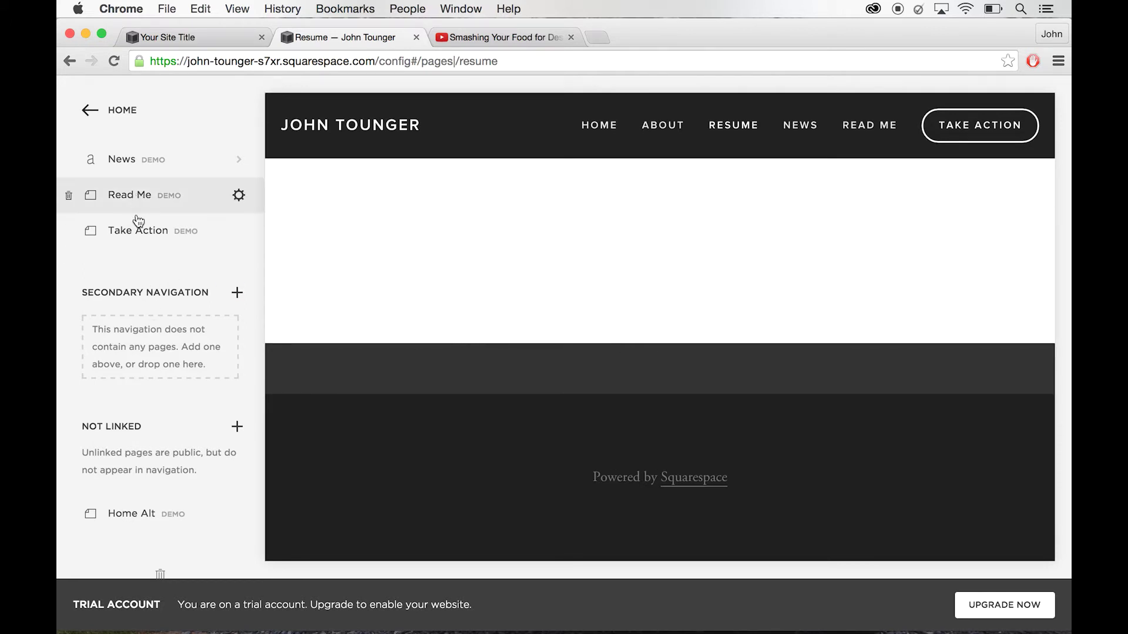
drag(138, 213, 129, 332)
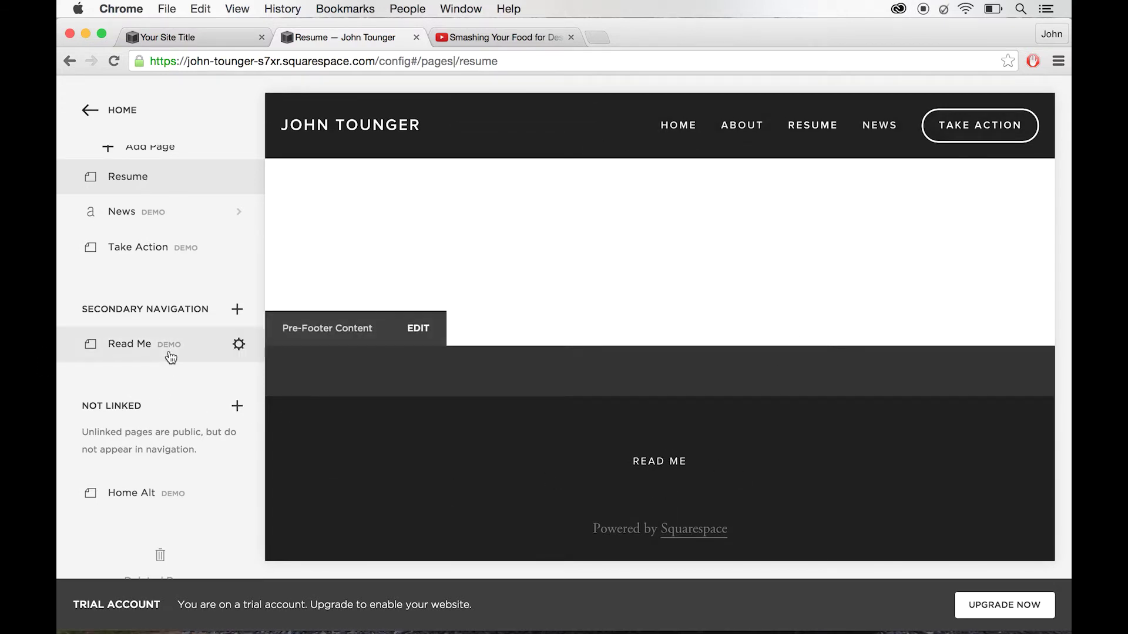
drag(173, 352, 140, 537)
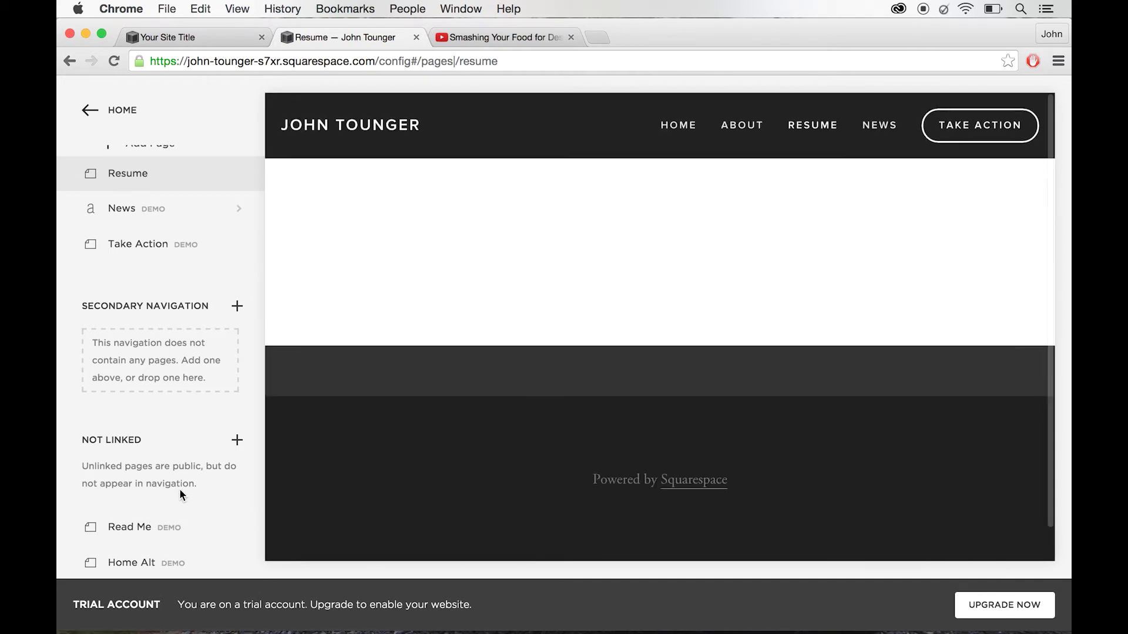
- Bring up the new page options under unlinked pages, then close them without adding a page
scroll(164, 513, down, 3)
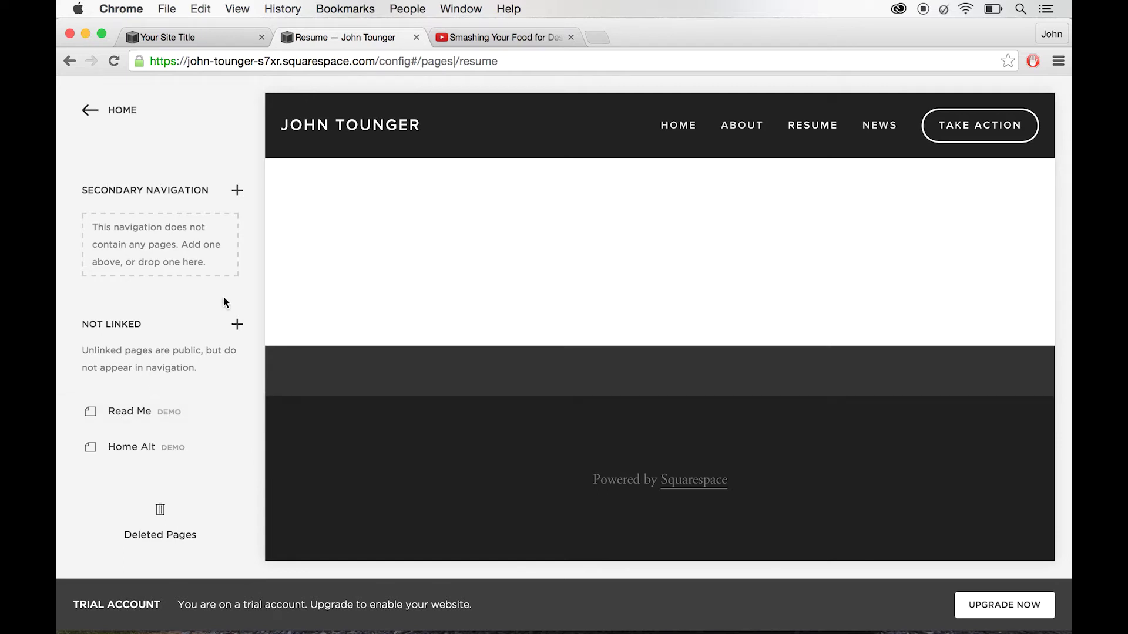
click(237, 326)
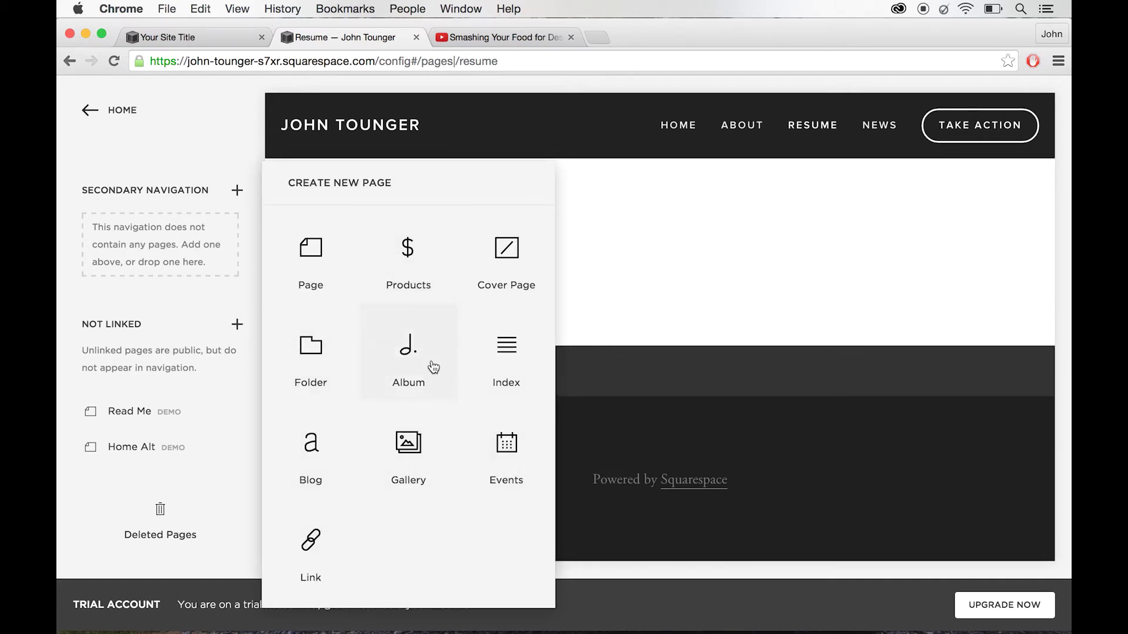
click(196, 477)
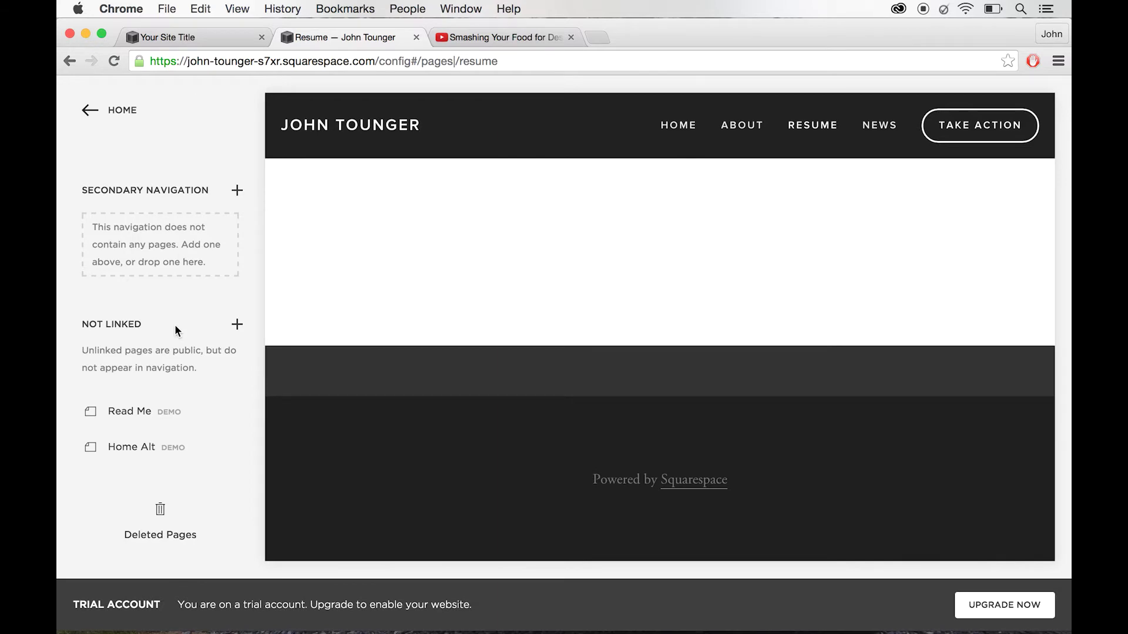
scroll(174, 324, up, 10)
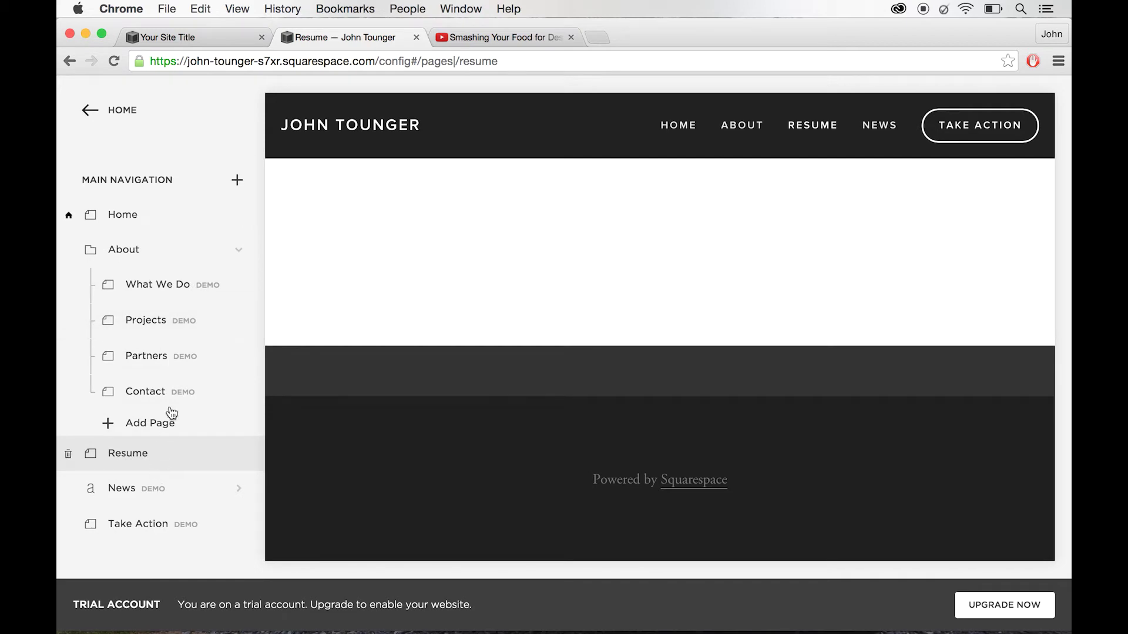
mouse_move(157, 242)
- Go back to the main site menu and show the home page with its Professional E-Portfolio banner
click(79, 111)
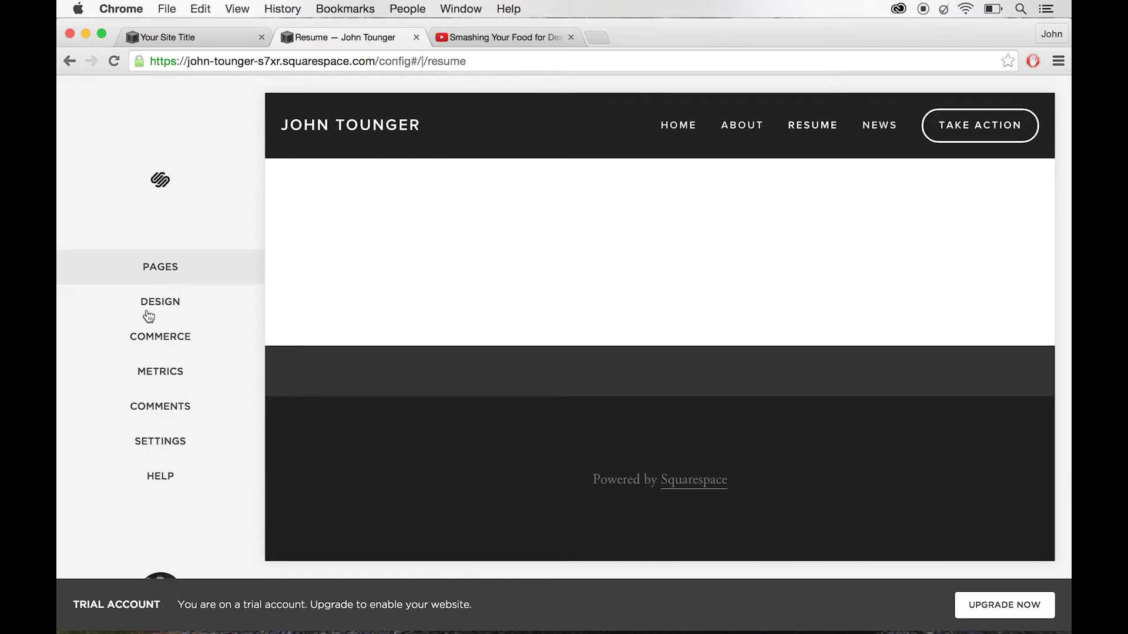
click(179, 273)
click(88, 113)
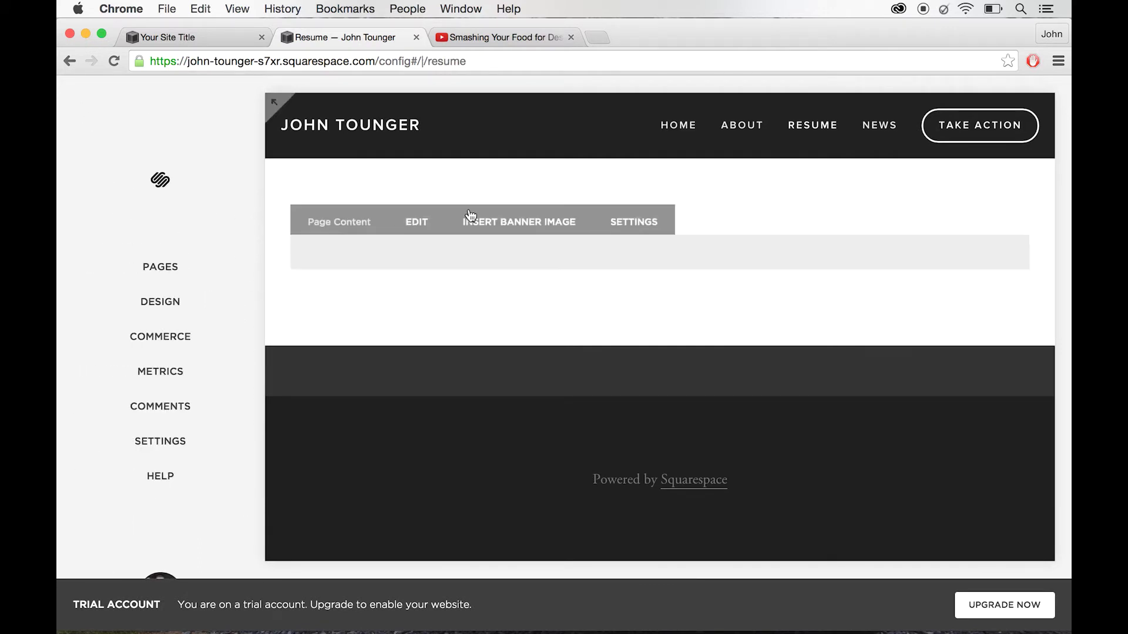
click(675, 135)
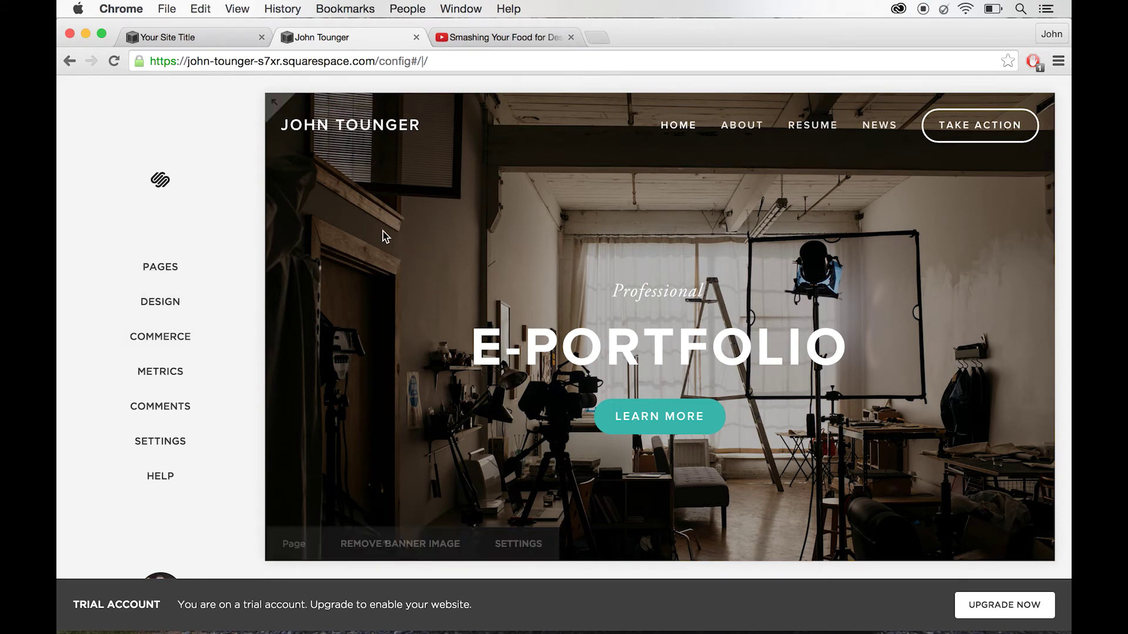
- From the Design menu, review the Logo & Title and Bedford Template settings, returning to the list
click(163, 304)
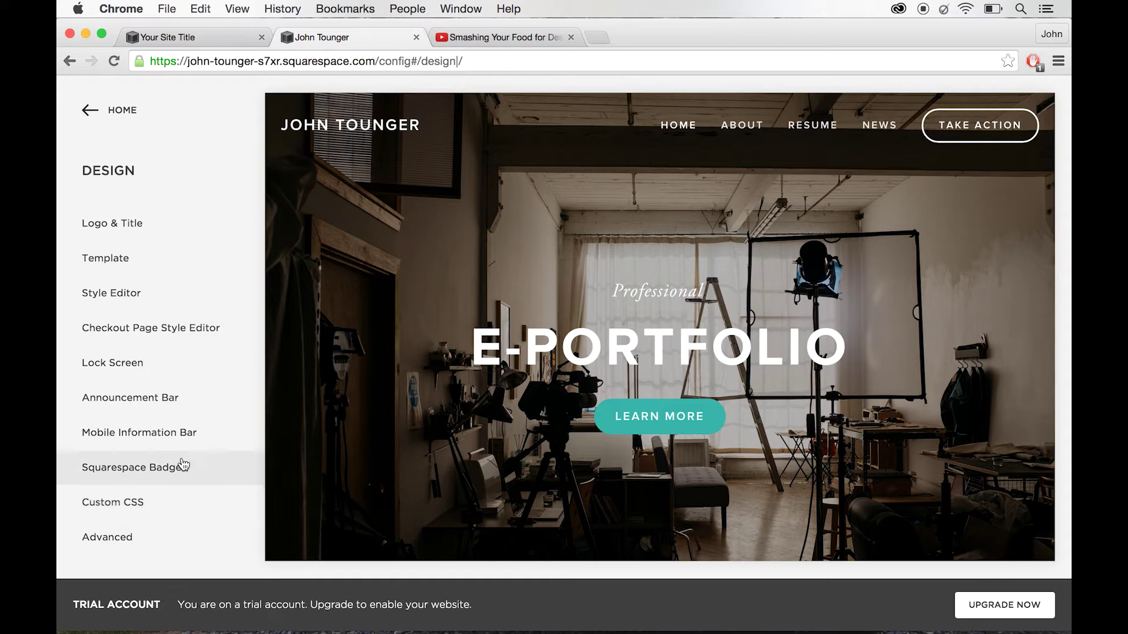
click(180, 224)
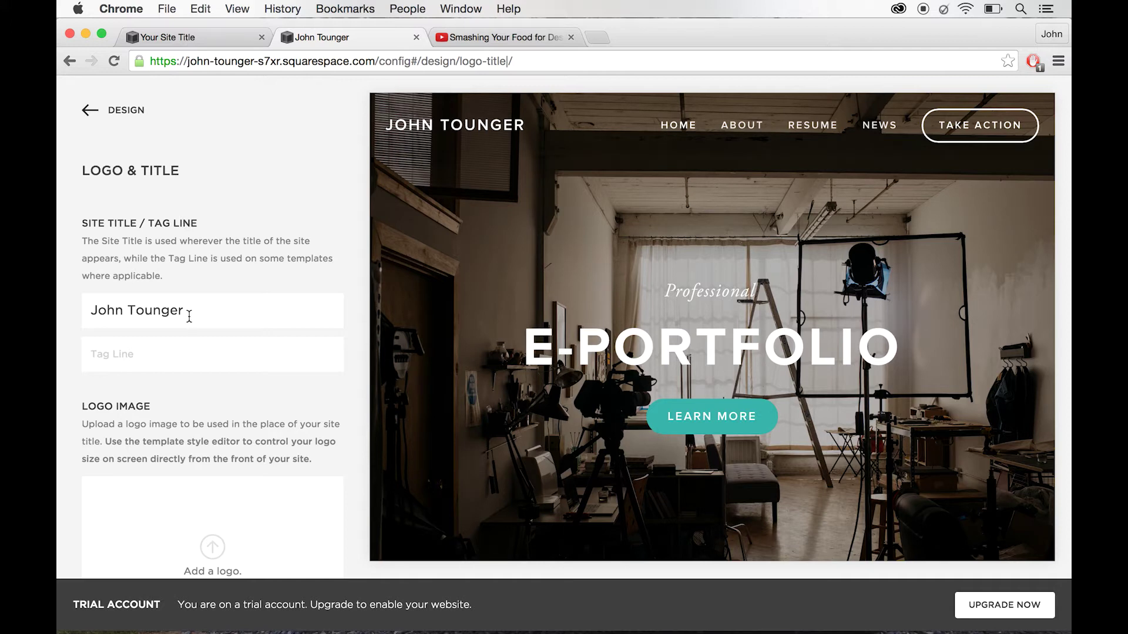
scroll(202, 421, down, 3)
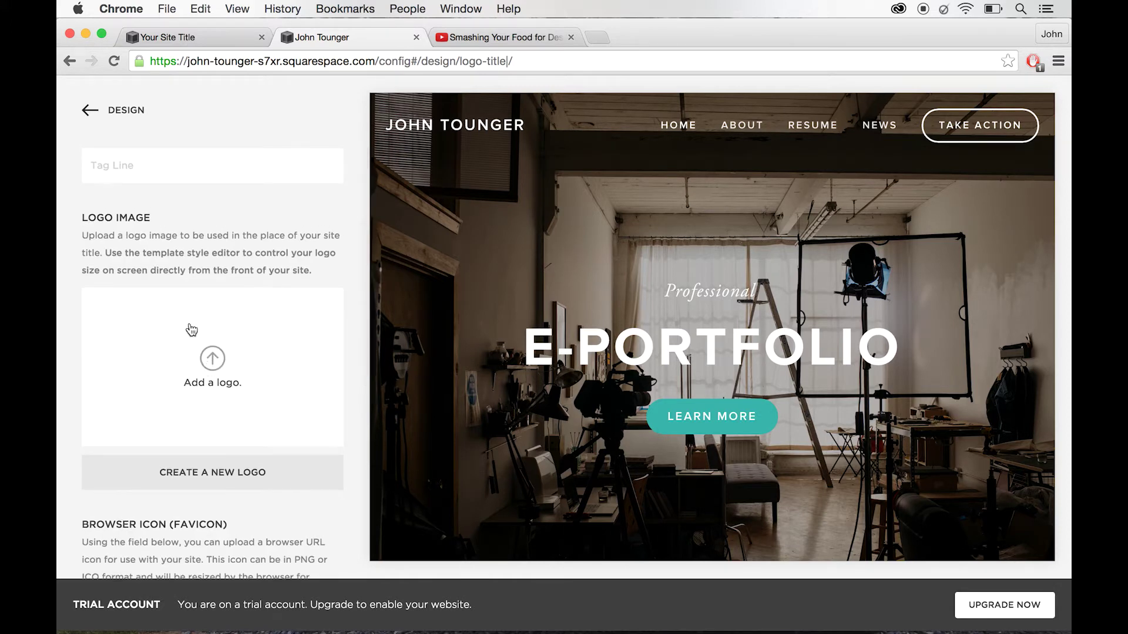
click(88, 111)
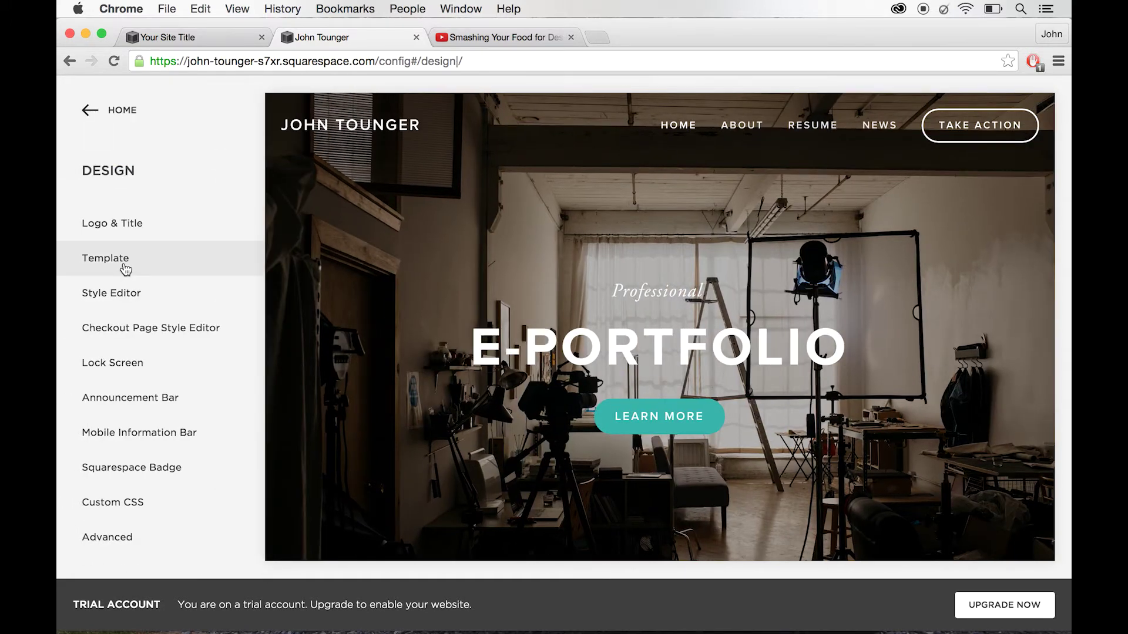
click(123, 265)
scroll(211, 411, down, 3)
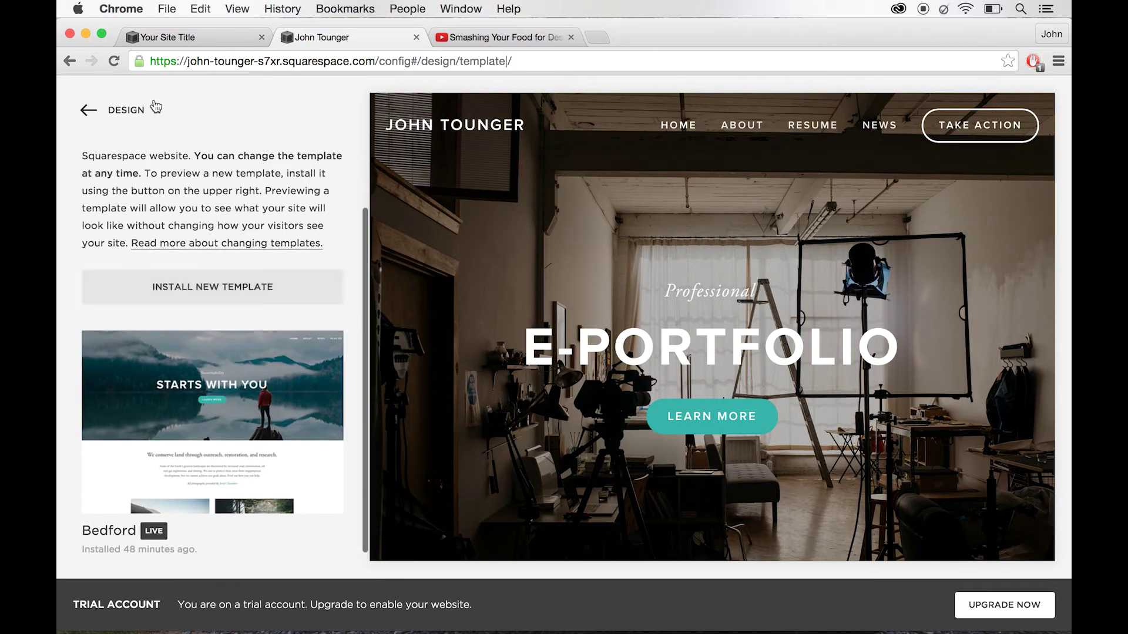
click(83, 111)
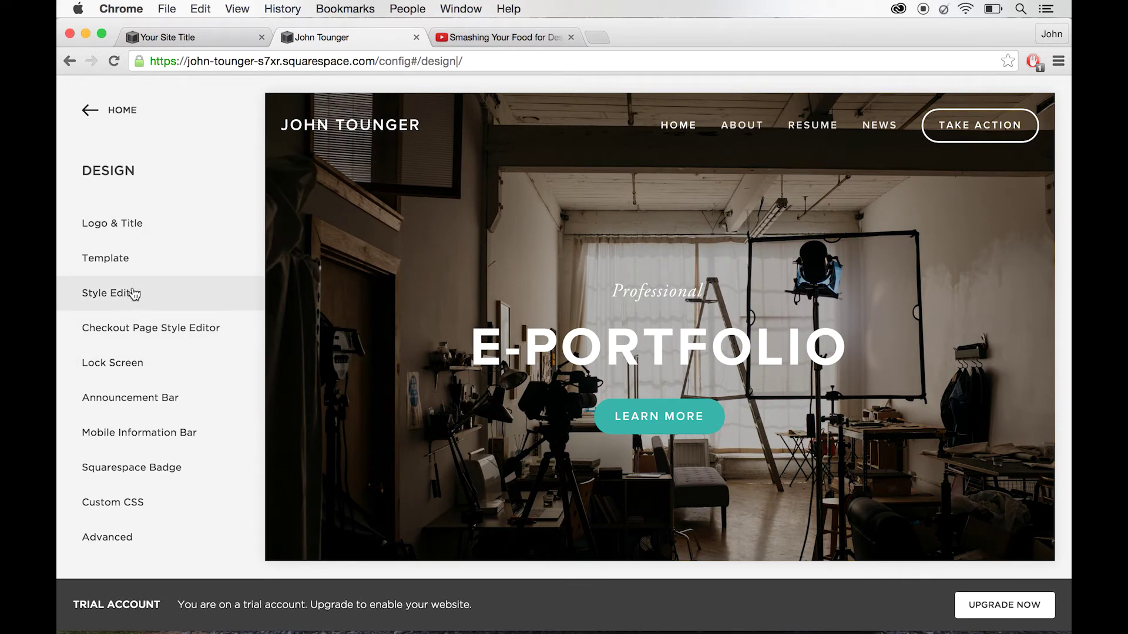
- Open the Style Editor and scroll the preview through the About Me and tile sections
click(134, 293)
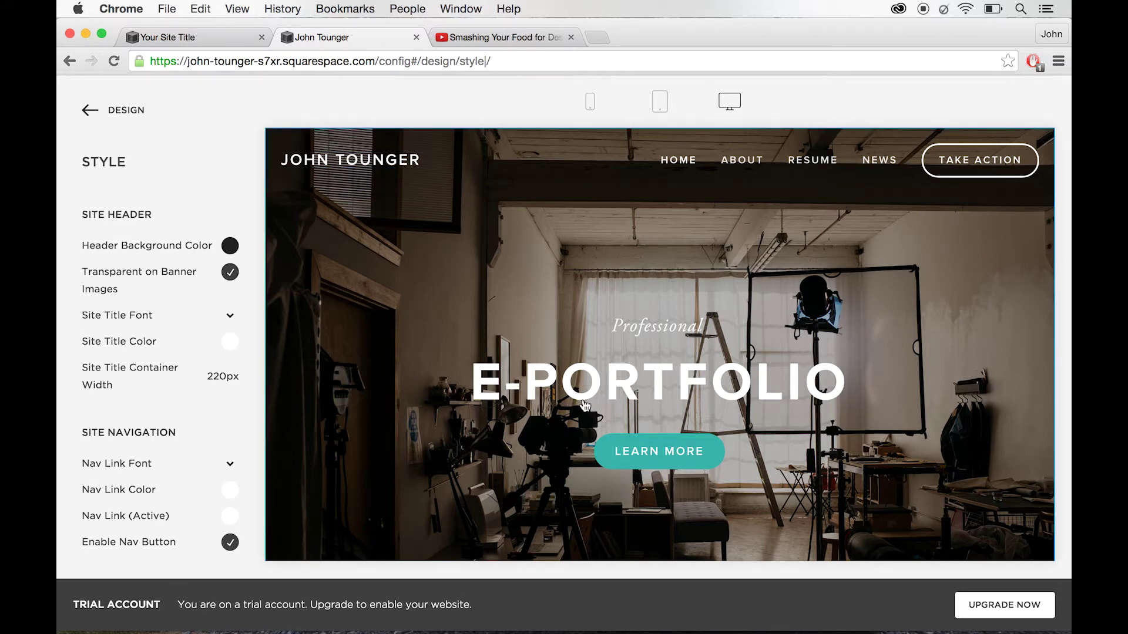
scroll(617, 399, down, 5)
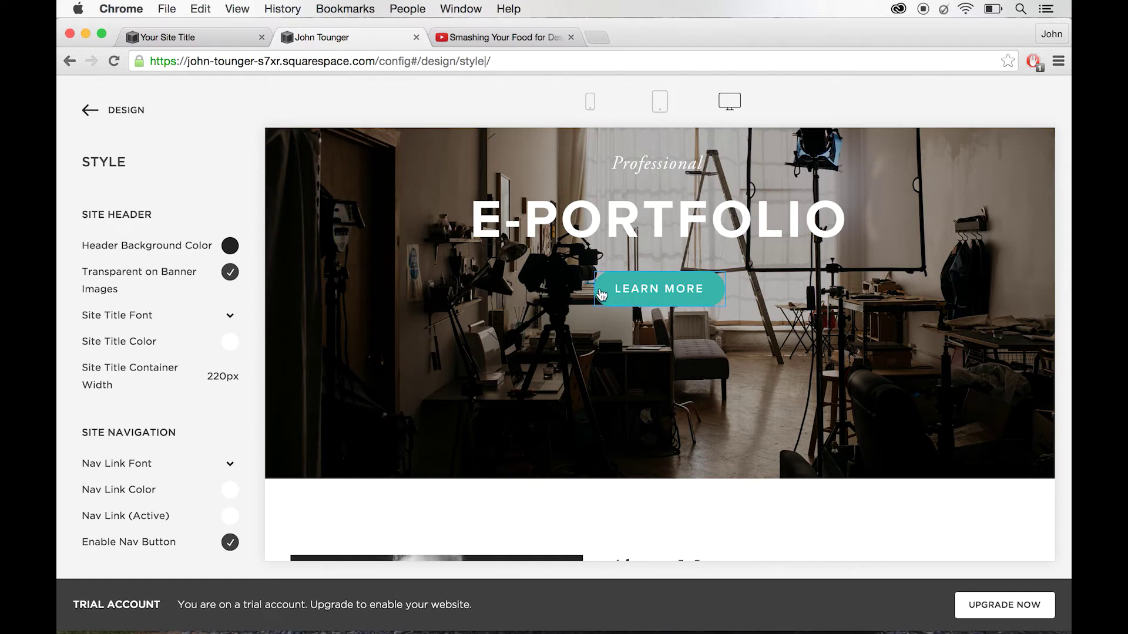
scroll(650, 315, down, 5)
scroll(653, 319, down, 5)
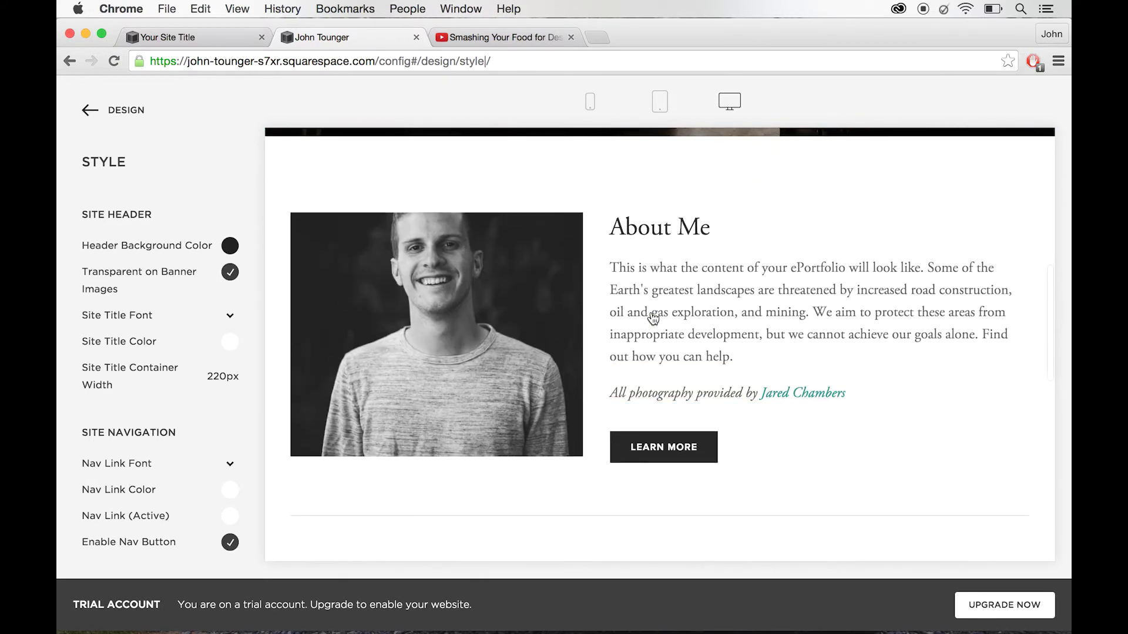
scroll(653, 319, down, 3)
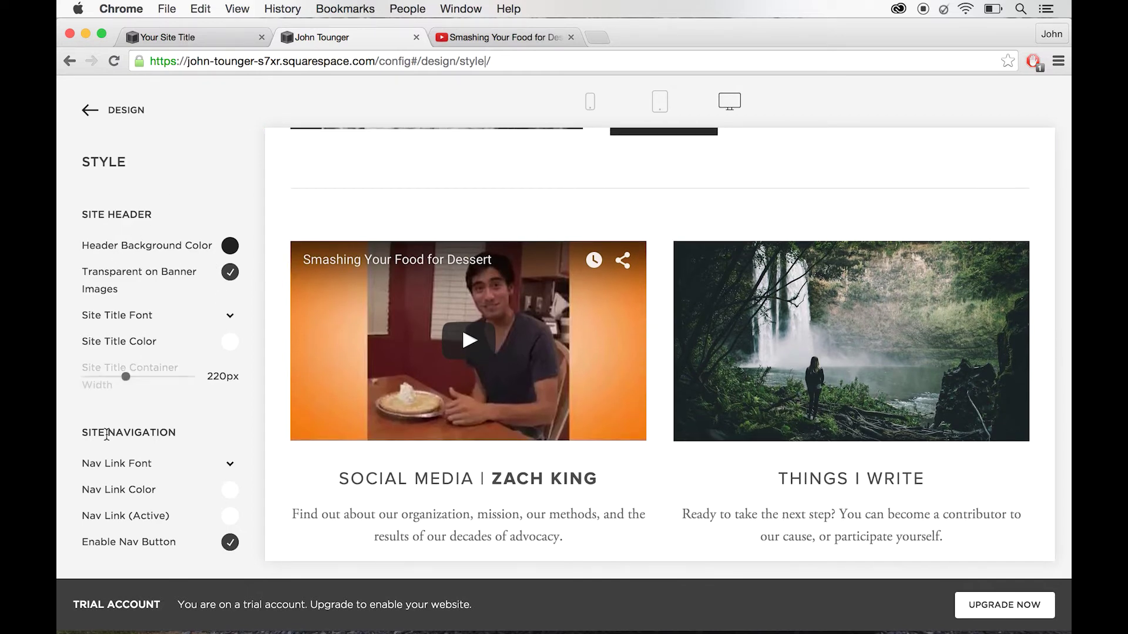
scroll(216, 384, down, 2)
scroll(319, 322, up, 10)
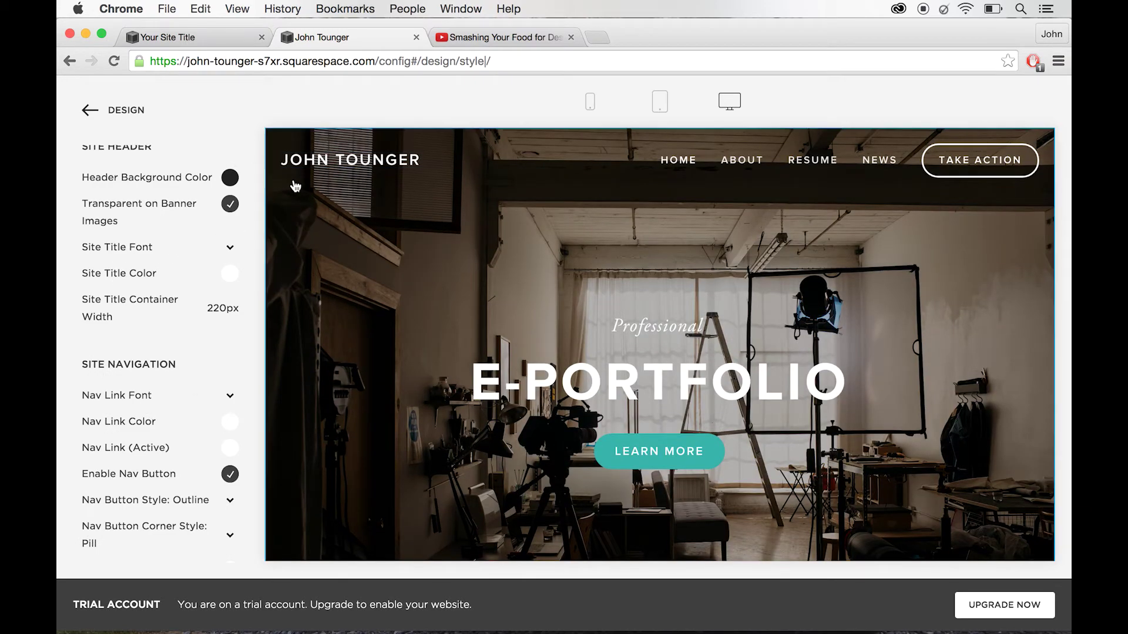
- Keep the site title font as Proxima Nova after trying Abel
click(155, 255)
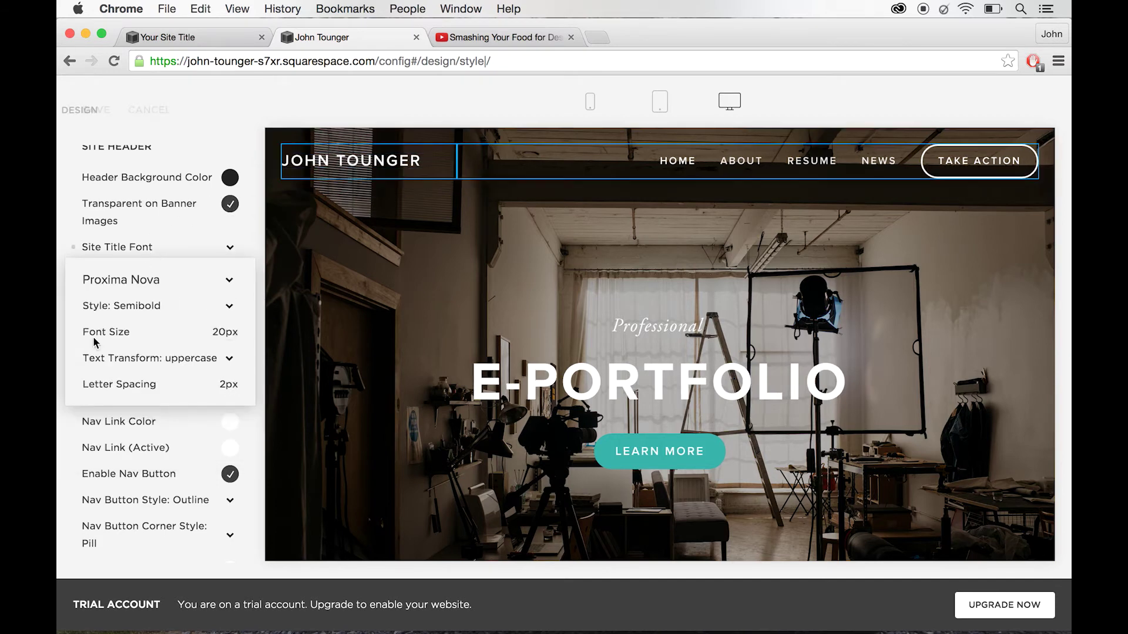
click(172, 286)
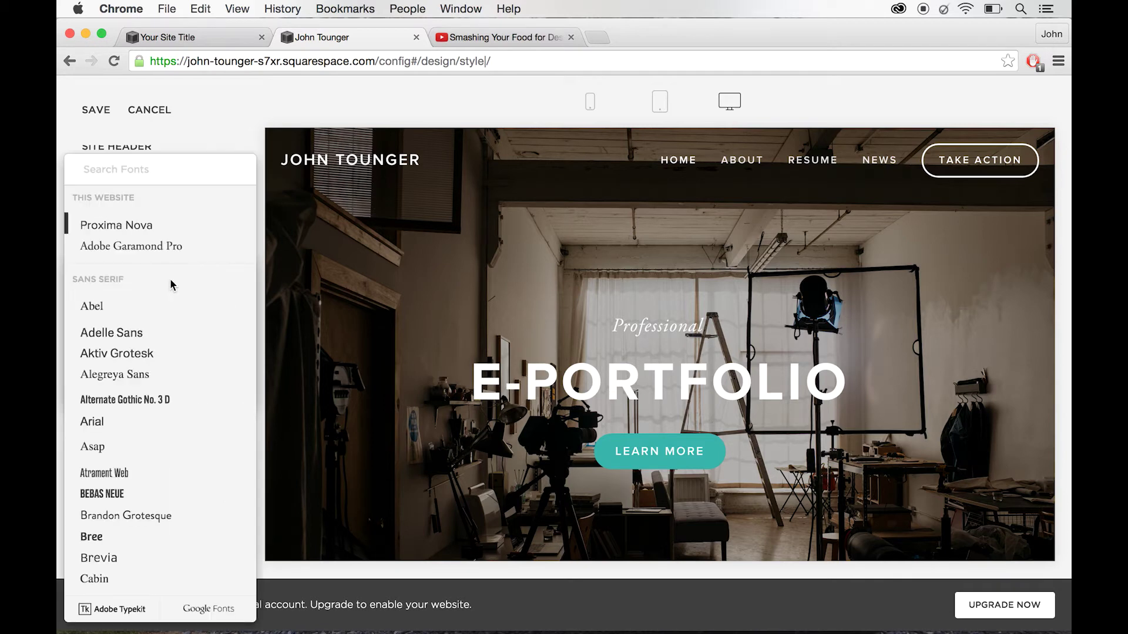
click(142, 316)
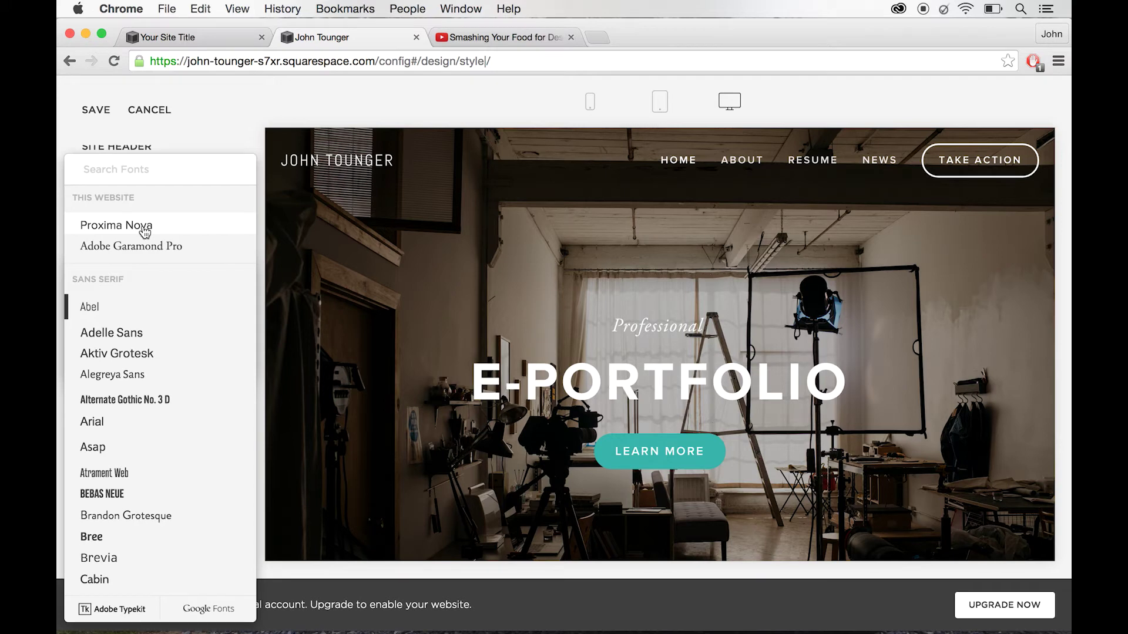
click(145, 229)
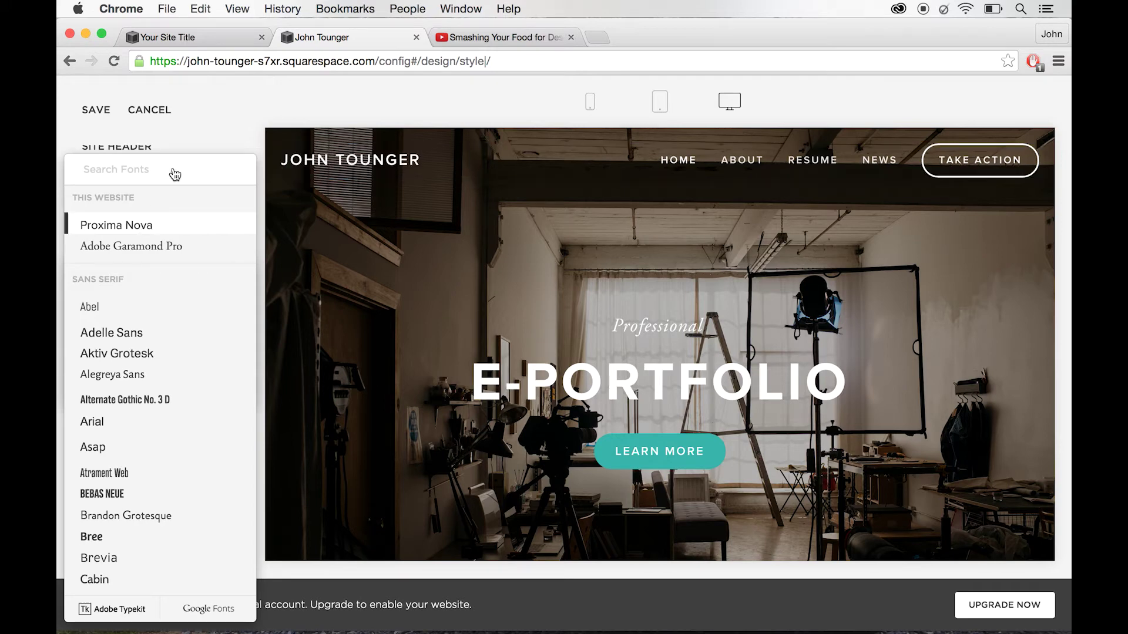
click(204, 127)
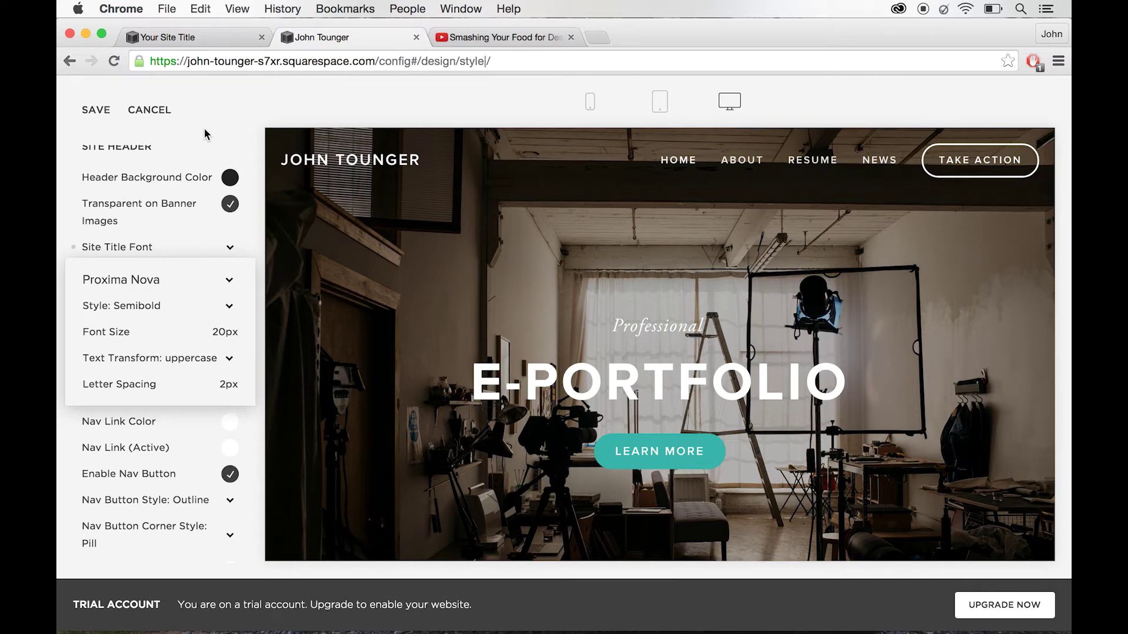
- Set the site title font size to about 25px and its letter spacing to 2px
mouse_move(189, 329)
drag(114, 332, 130, 334)
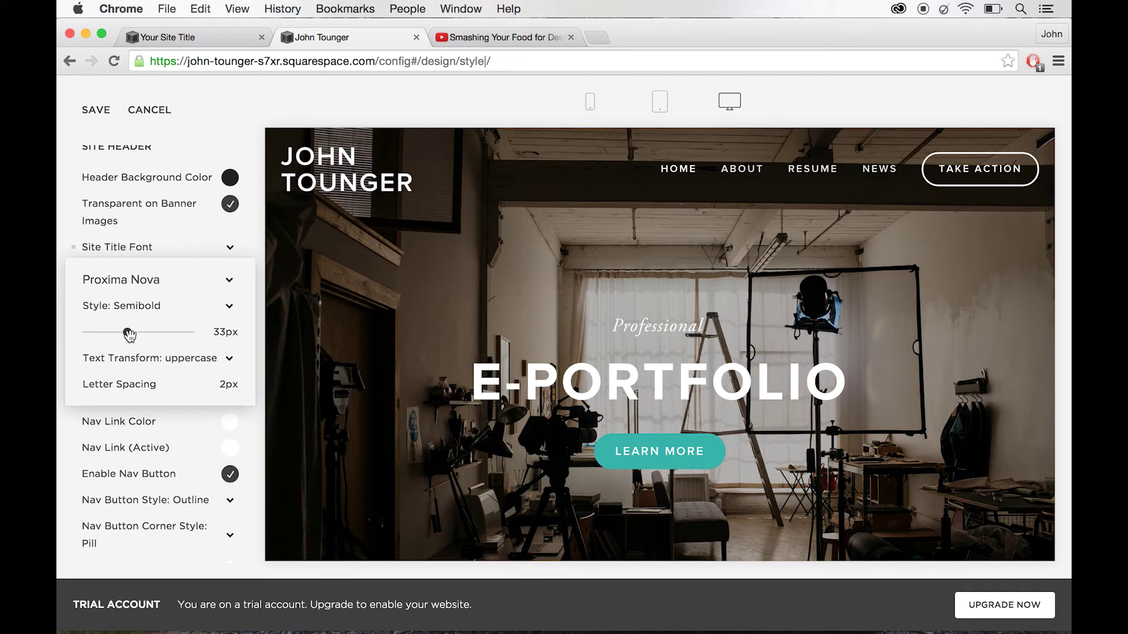
drag(127, 334, 117, 335)
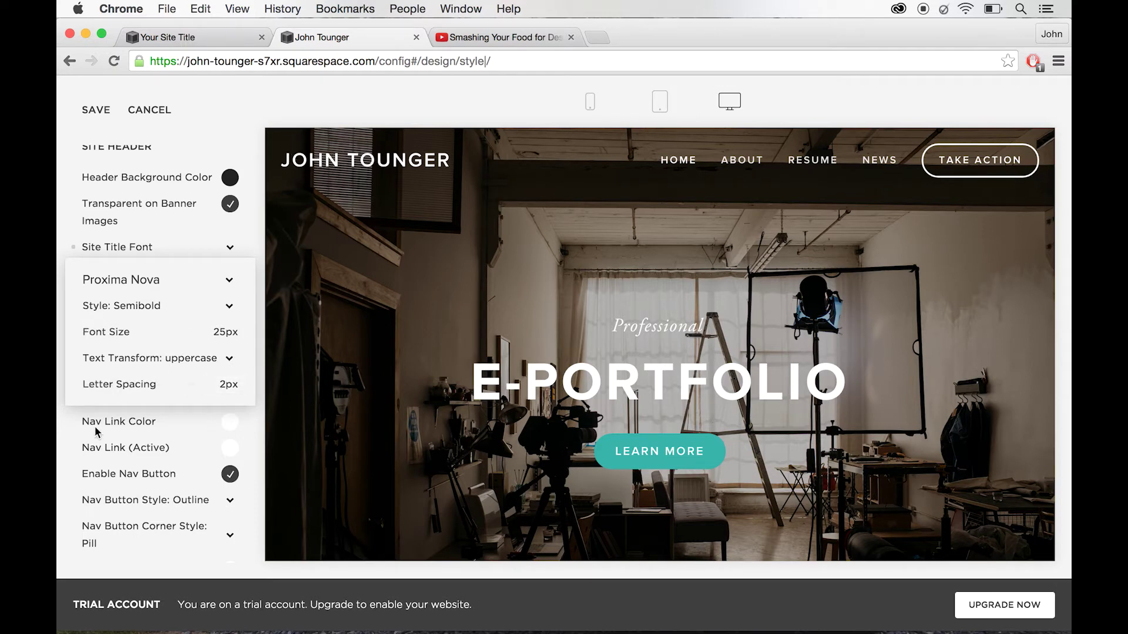
mouse_move(114, 387)
drag(114, 388, 151, 388)
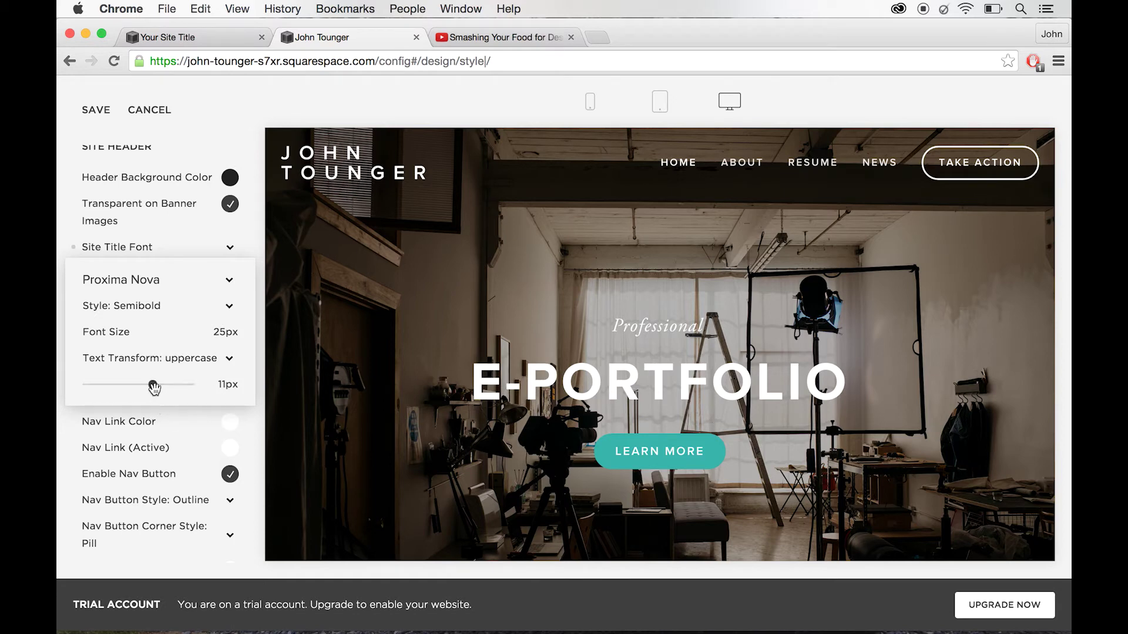
drag(154, 387, 119, 388)
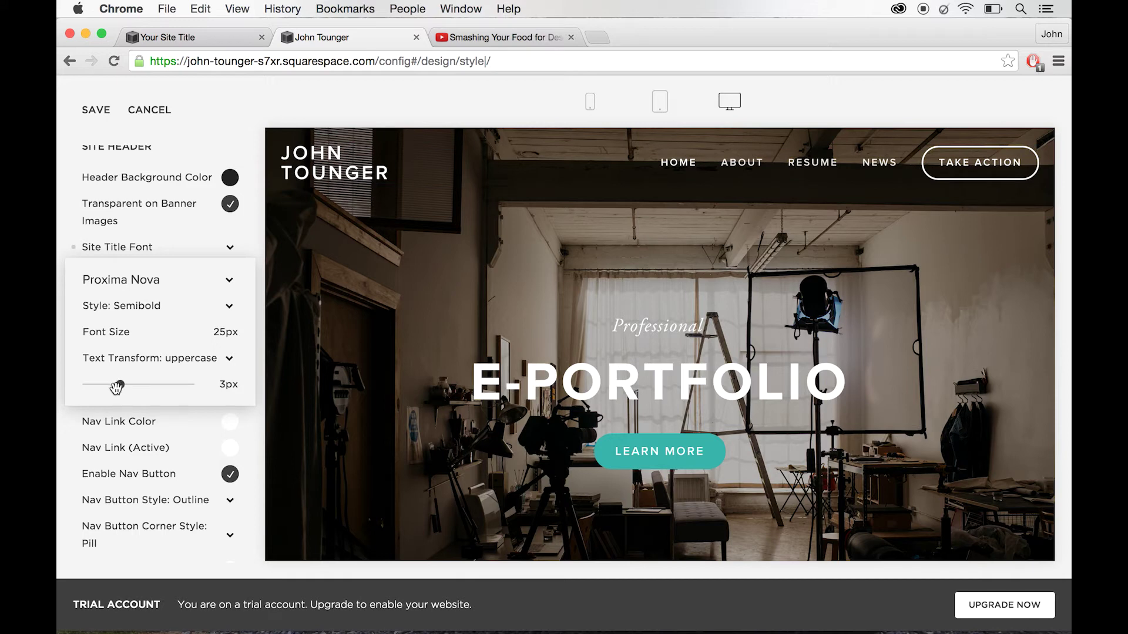
drag(117, 388, 114, 388)
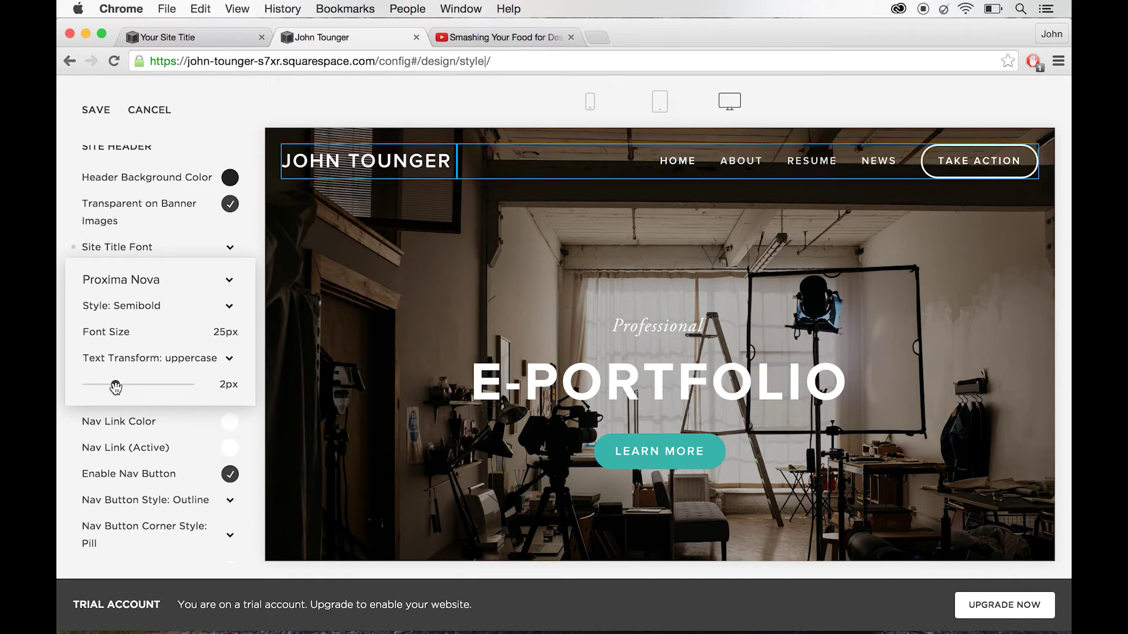
click(201, 449)
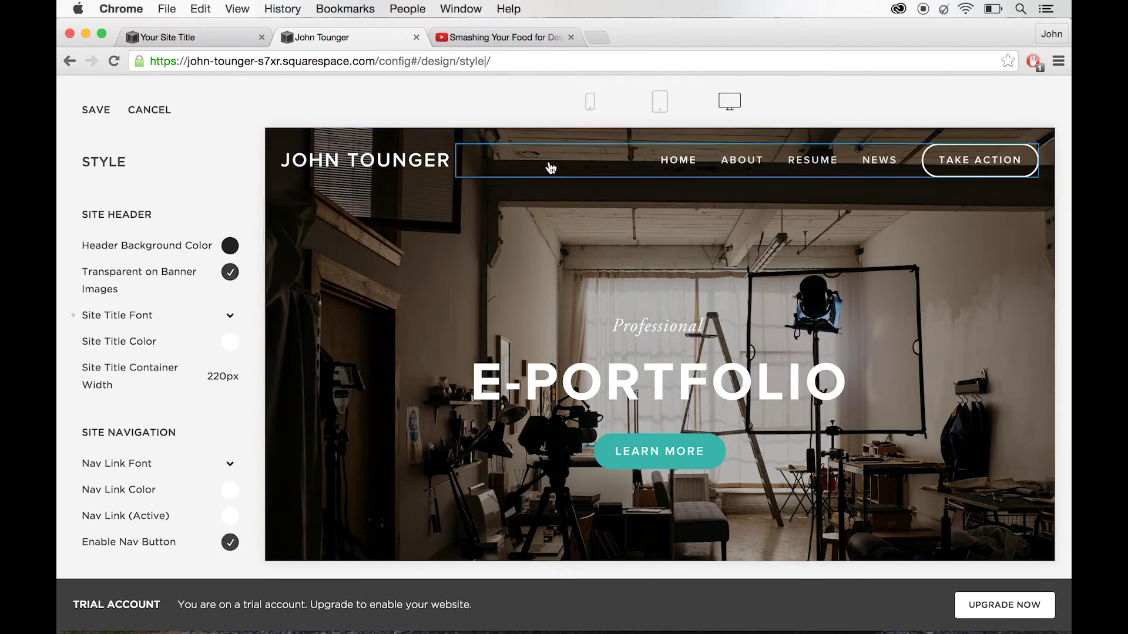
- Keep the Take Action nav button on Outline and change its corners from Pill to Rounded
scroll(190, 483, down, 1)
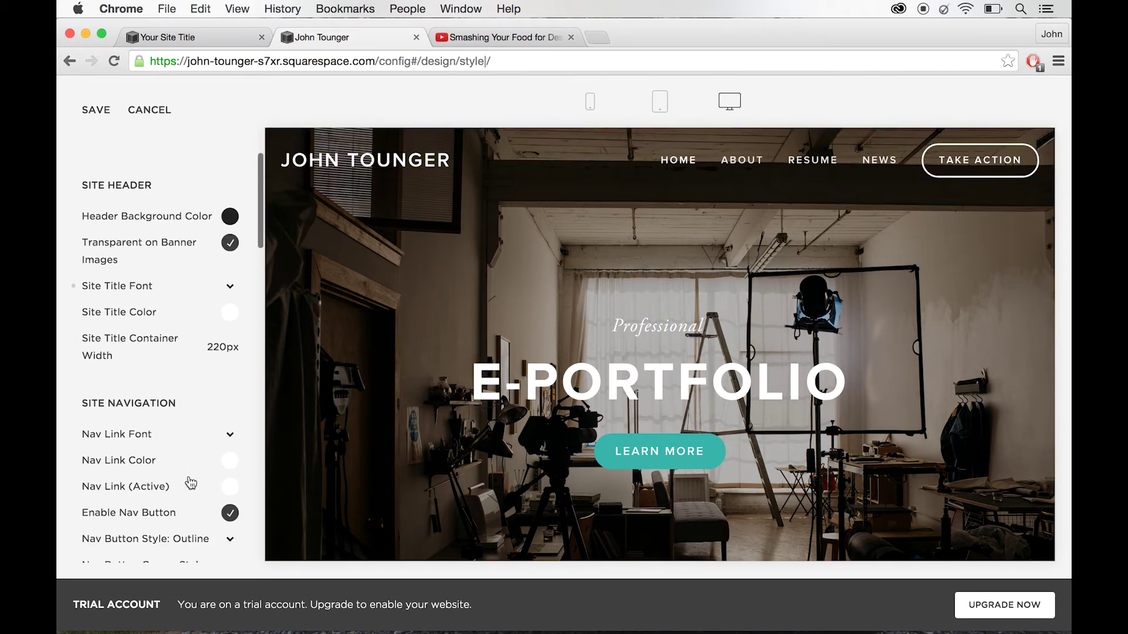
scroll(191, 483, down, 3)
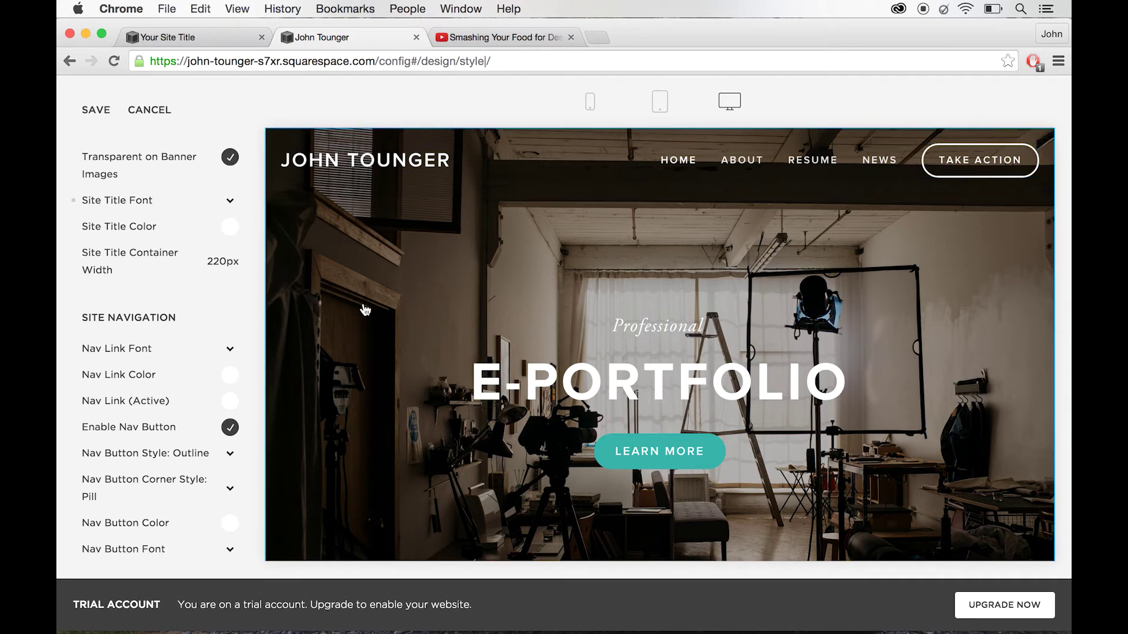
scroll(144, 464, down, 2)
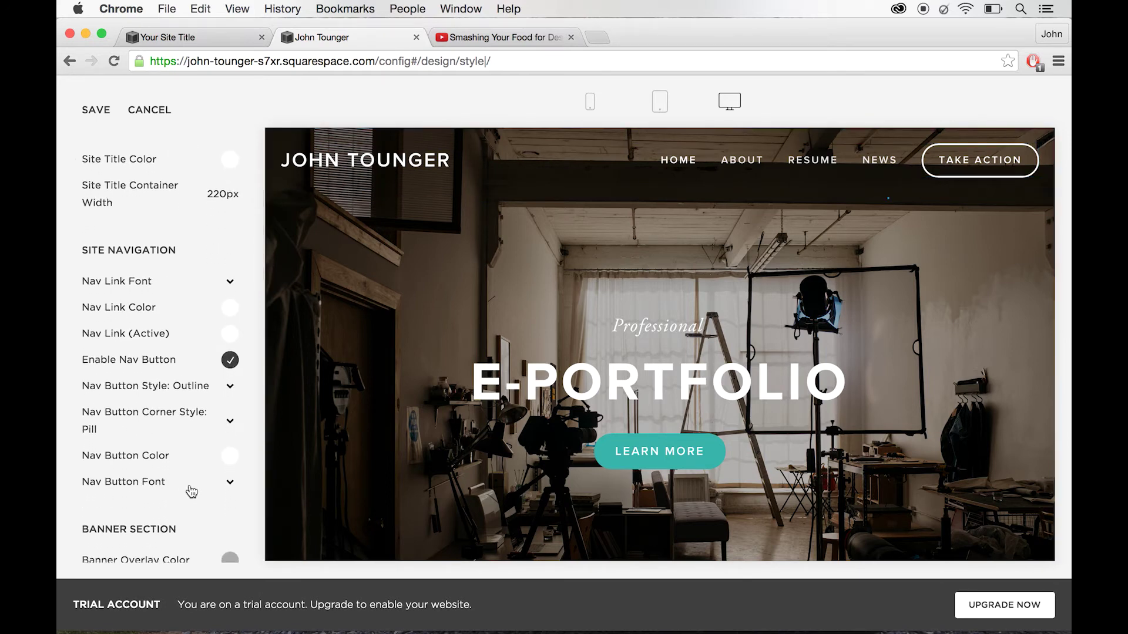
click(167, 387)
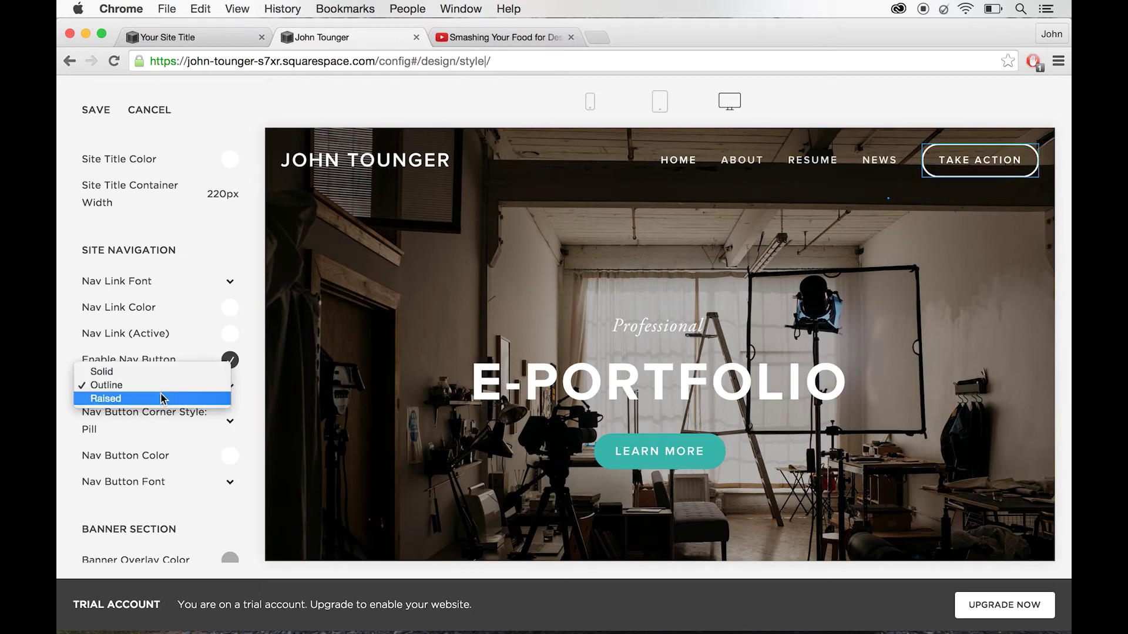
click(152, 442)
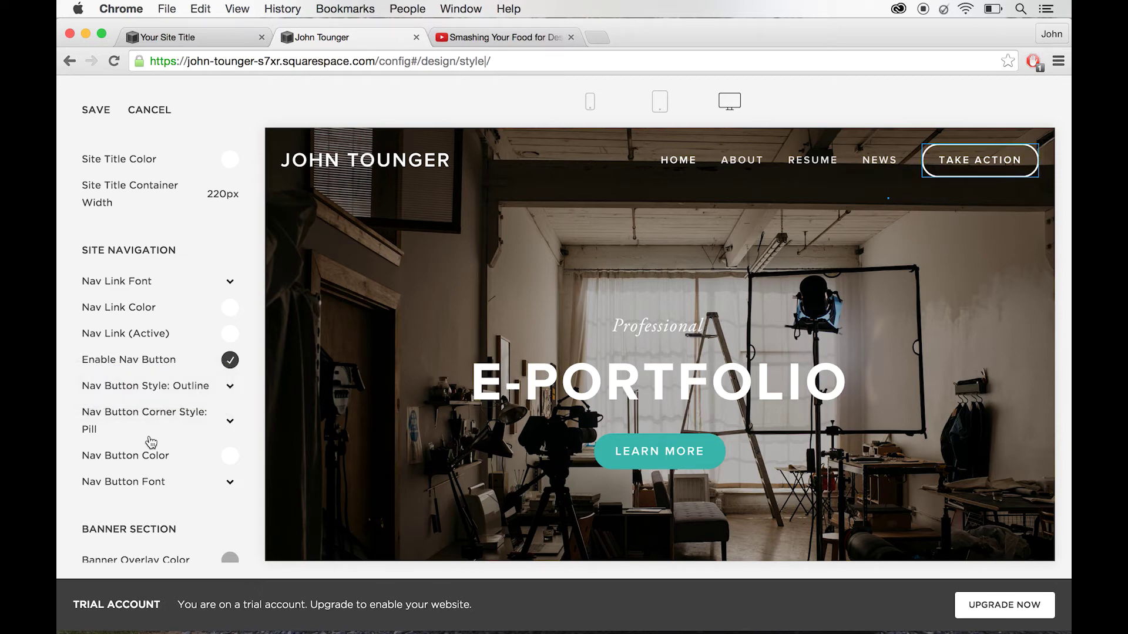
click(133, 422)
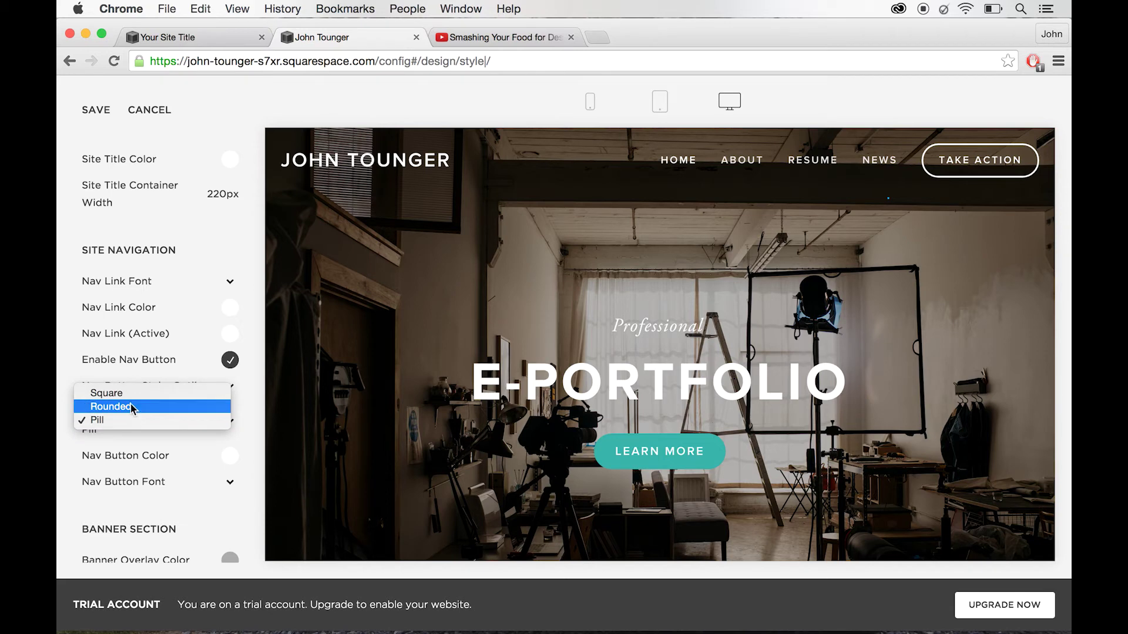
click(132, 393)
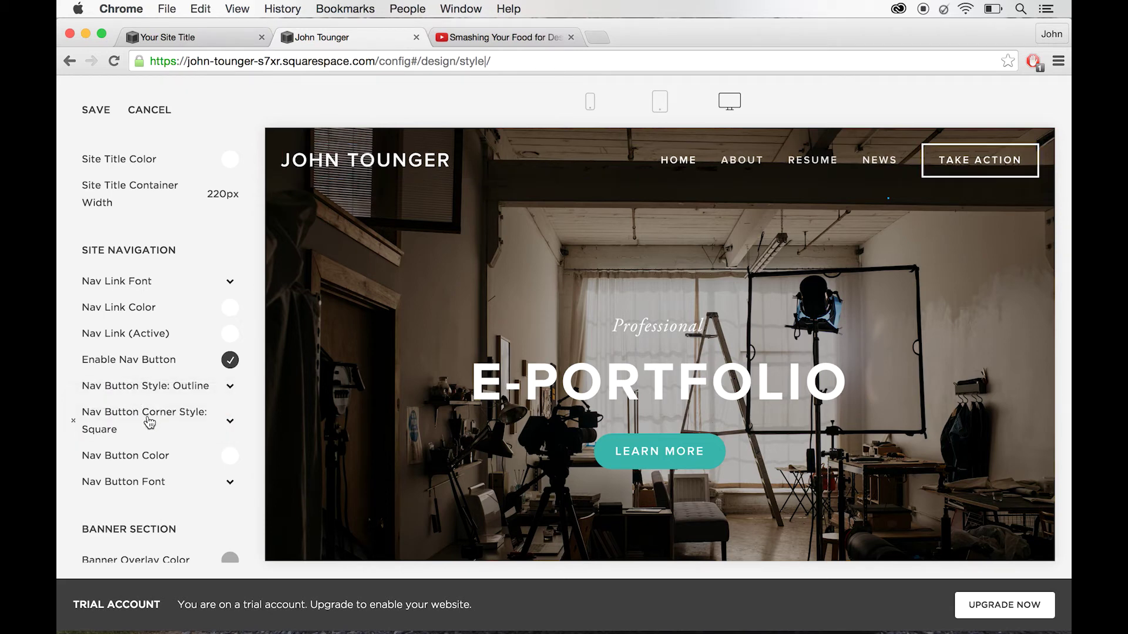
click(146, 421)
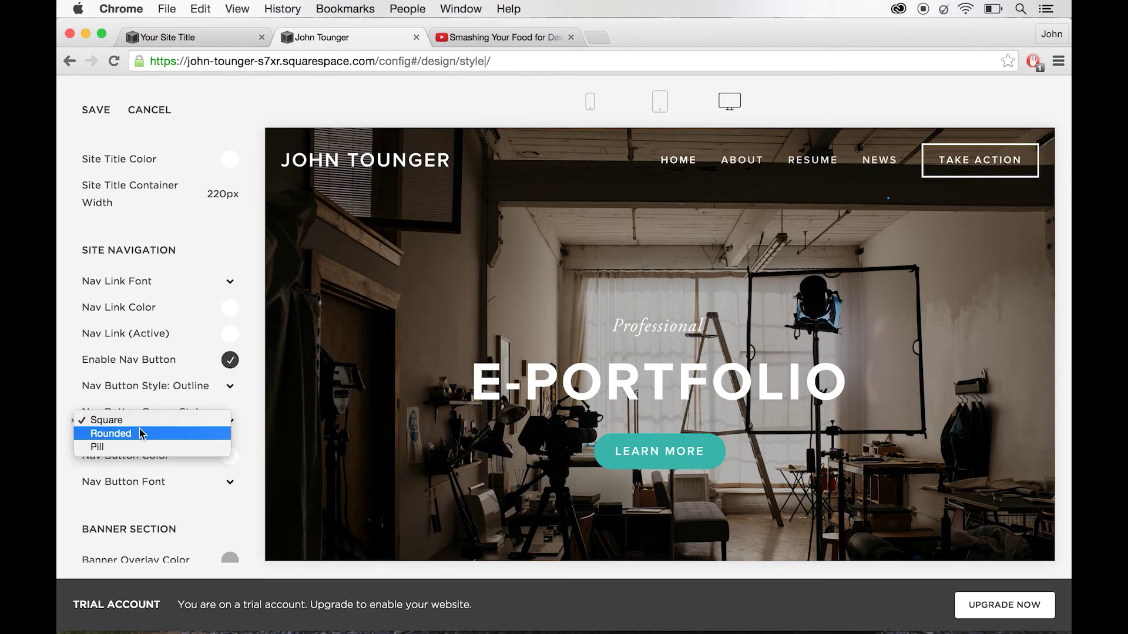
click(140, 434)
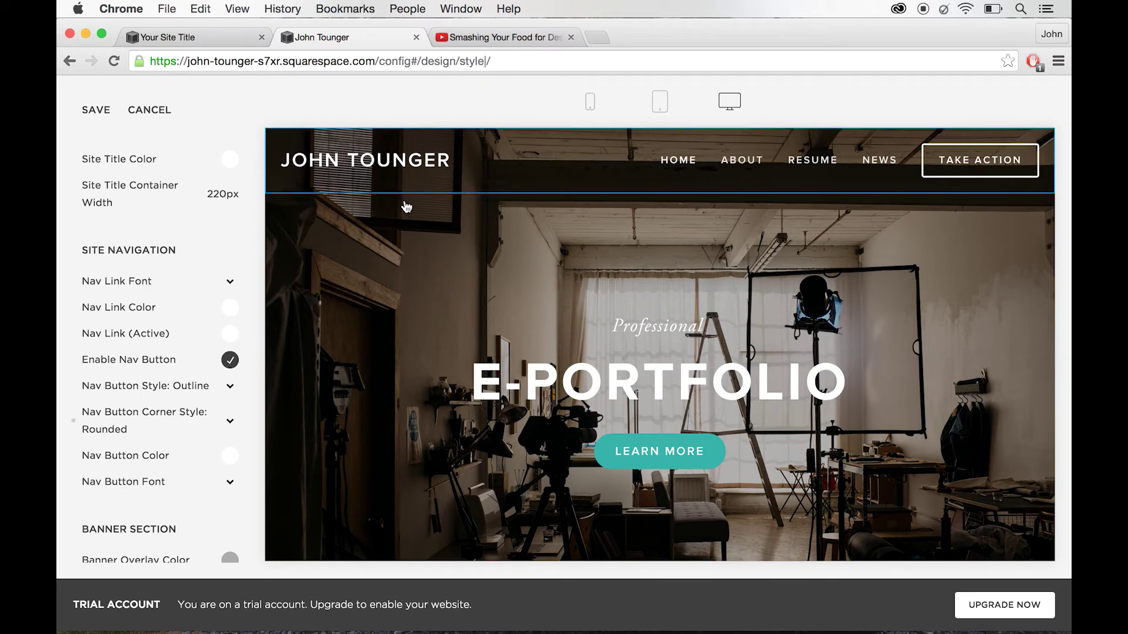
- Filter the style list to Main Content text options, then show all style settings again
scroll(195, 450, down, 5)
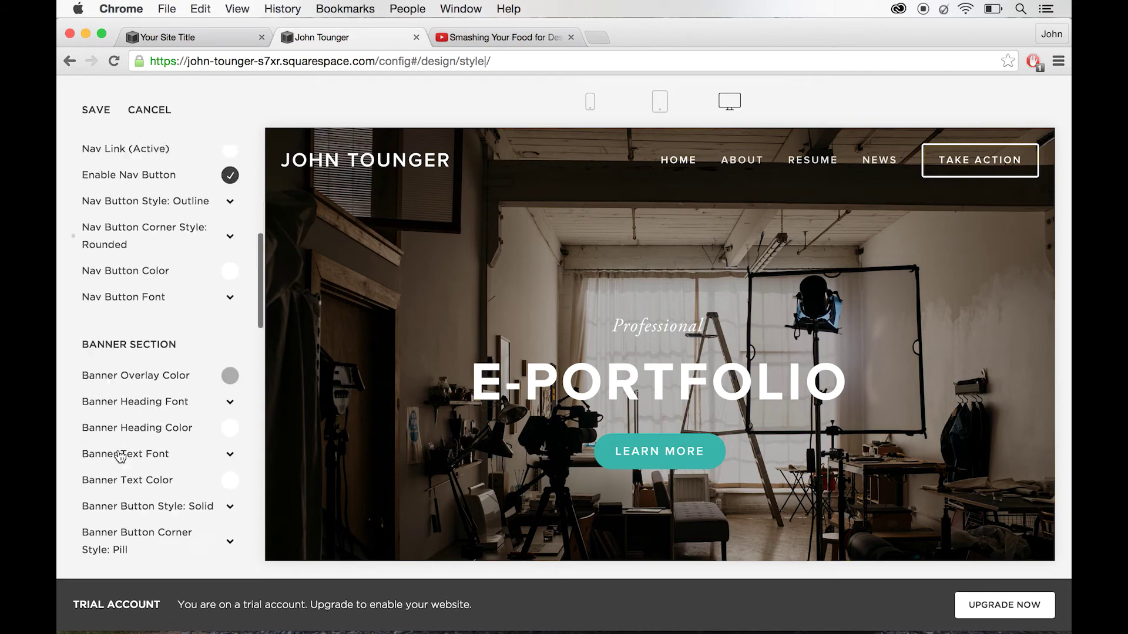
scroll(121, 457, down, 3)
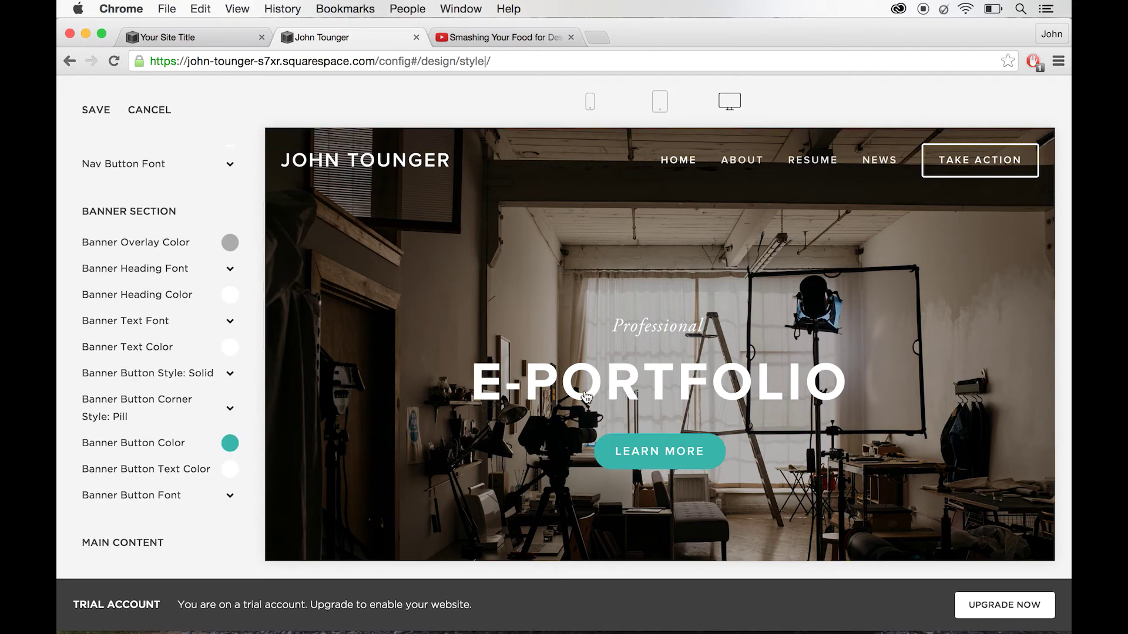
scroll(369, 431, down, 10)
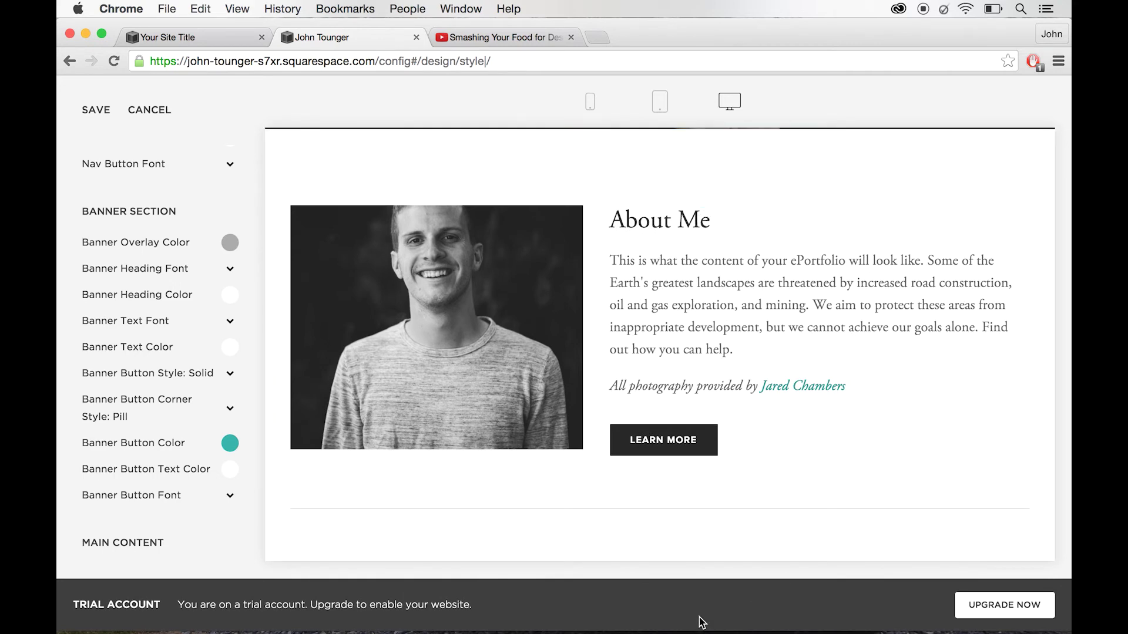
click(711, 319)
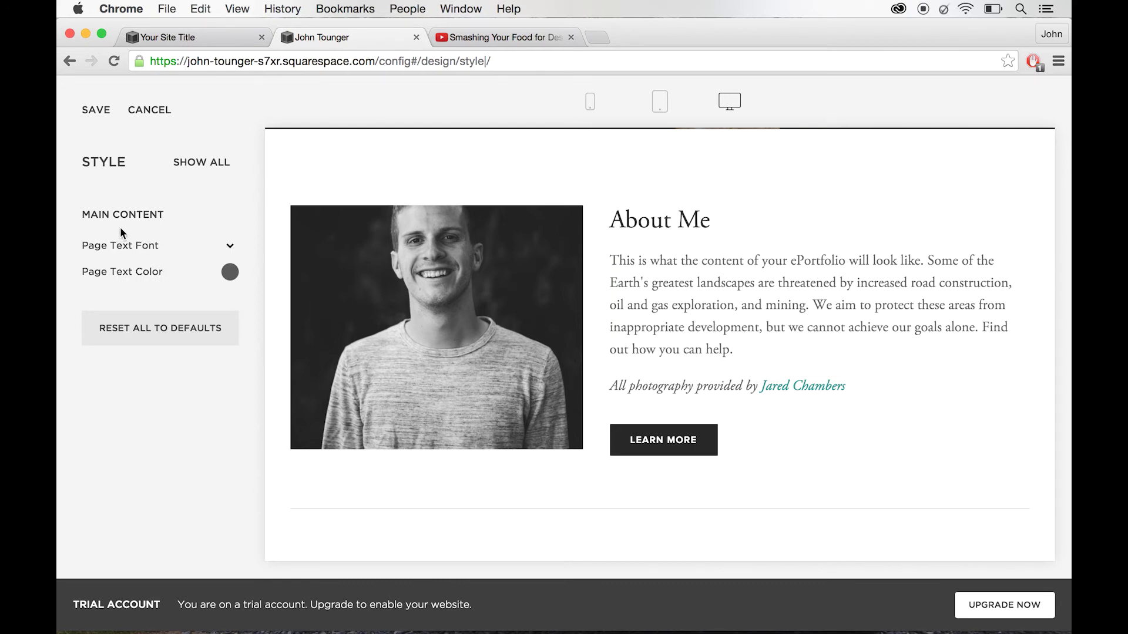
click(212, 171)
scroll(708, 393, down, 5)
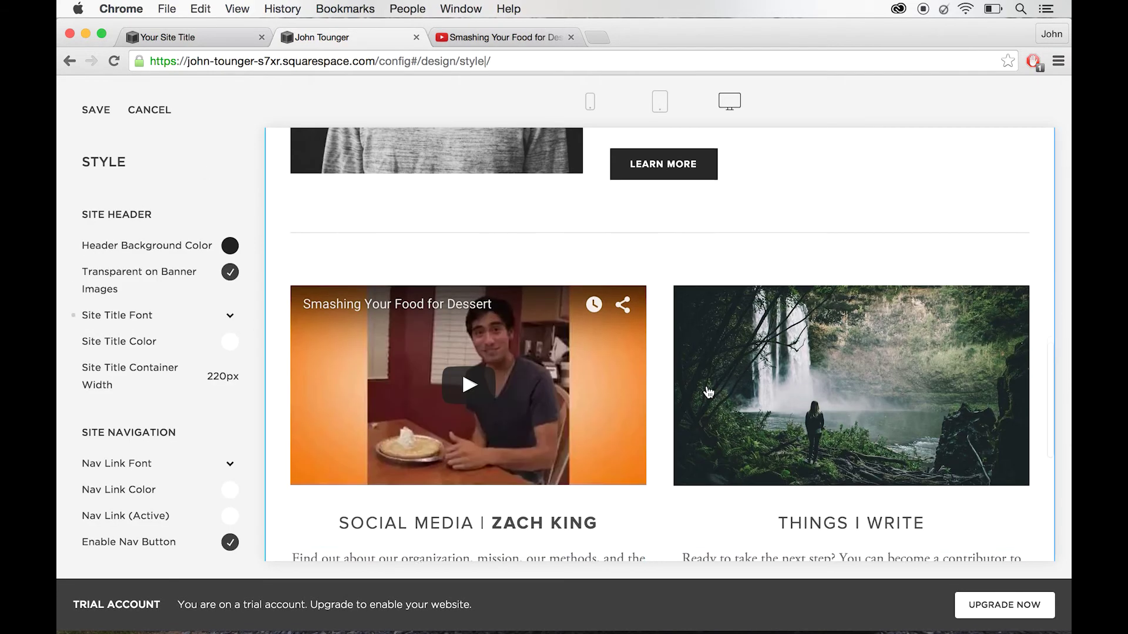
scroll(708, 393, up, 10)
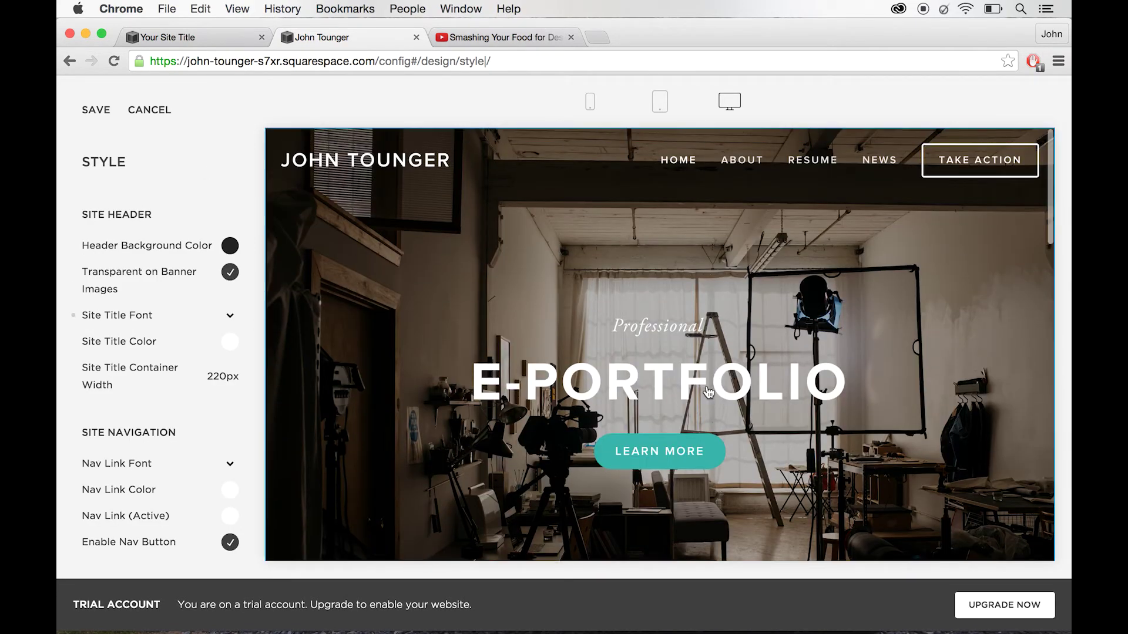
- Select the banner's Learn More button and set Banner Button Color to bright blue #00b8f0
click(649, 459)
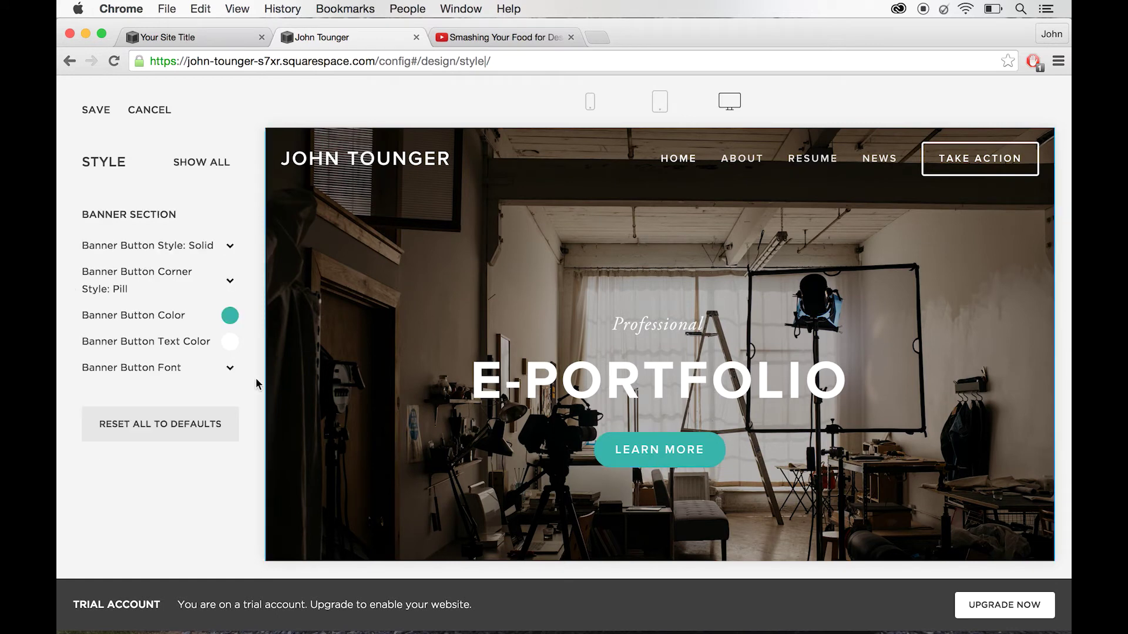
click(229, 317)
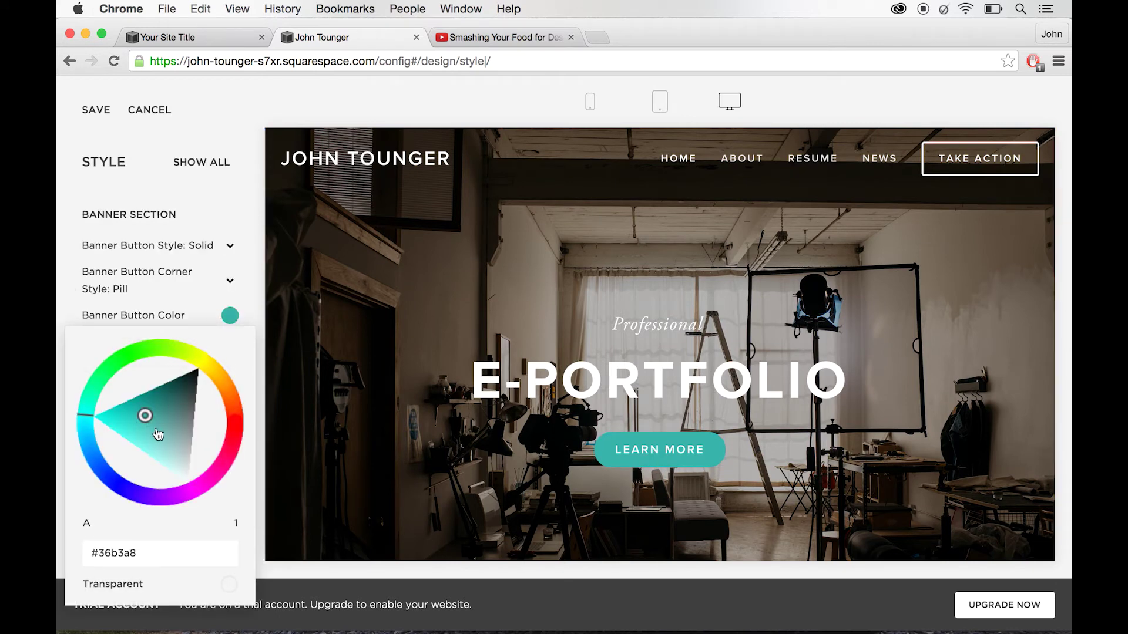
drag(154, 419, 142, 395)
click(140, 473)
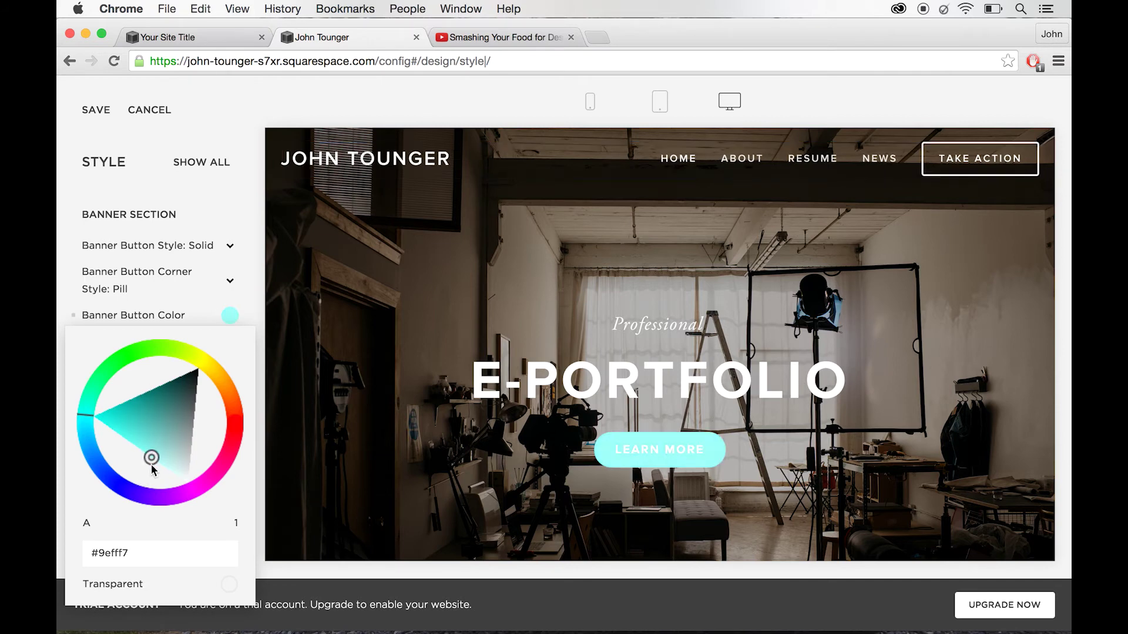
drag(150, 464, 154, 413)
click(115, 477)
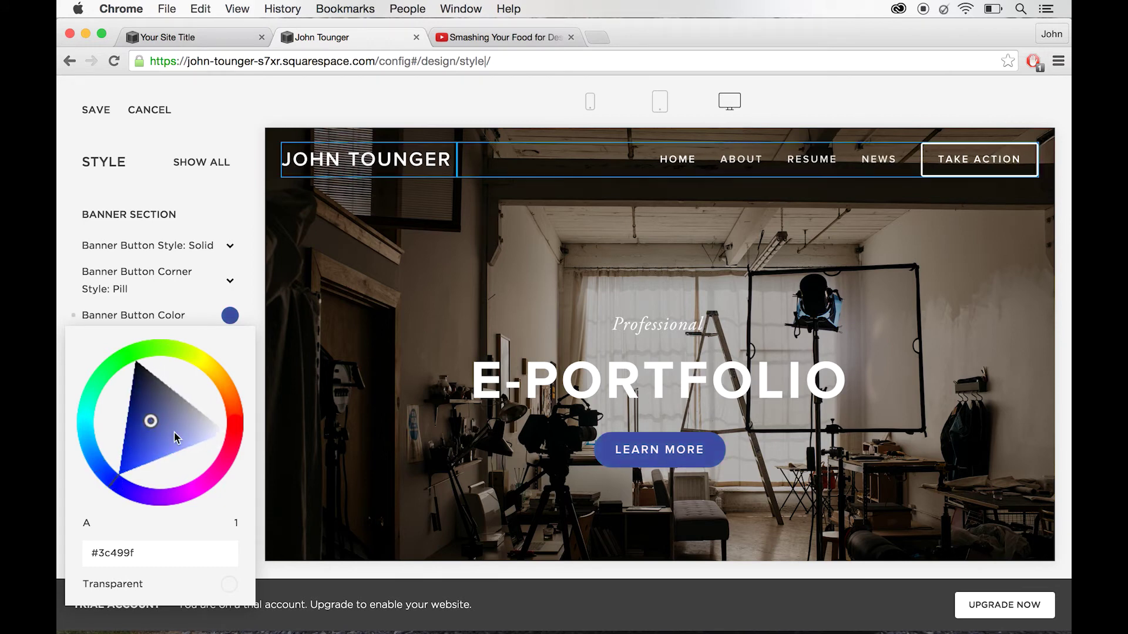
drag(88, 438, 101, 433)
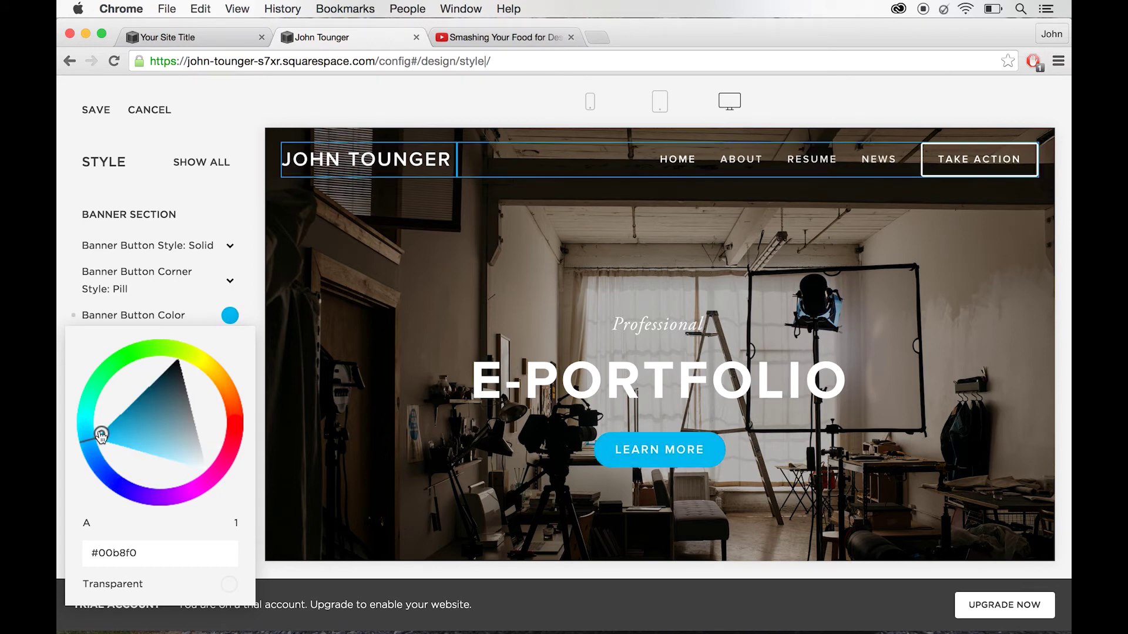
click(244, 190)
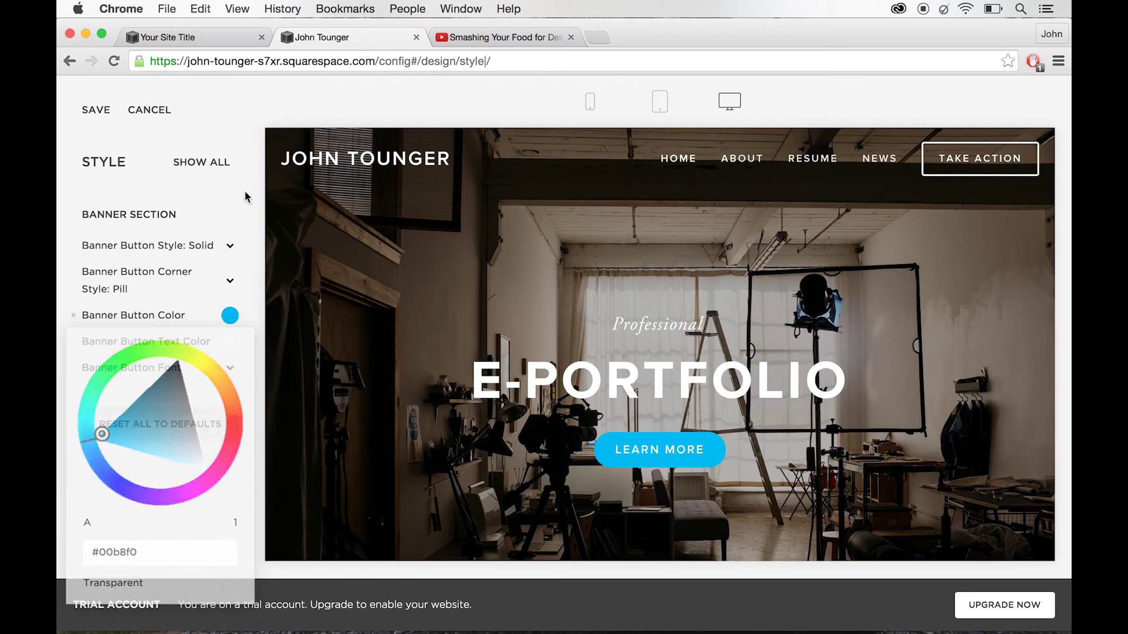
scroll(534, 319, down, 5)
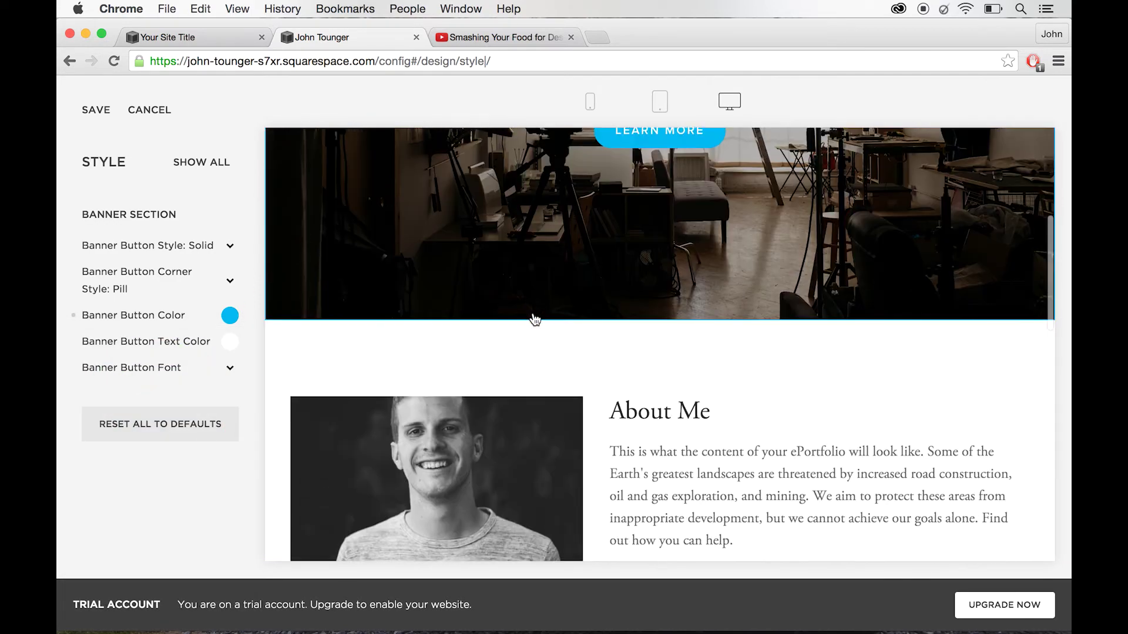
scroll(535, 319, up, 2)
scroll(534, 319, up, 3)
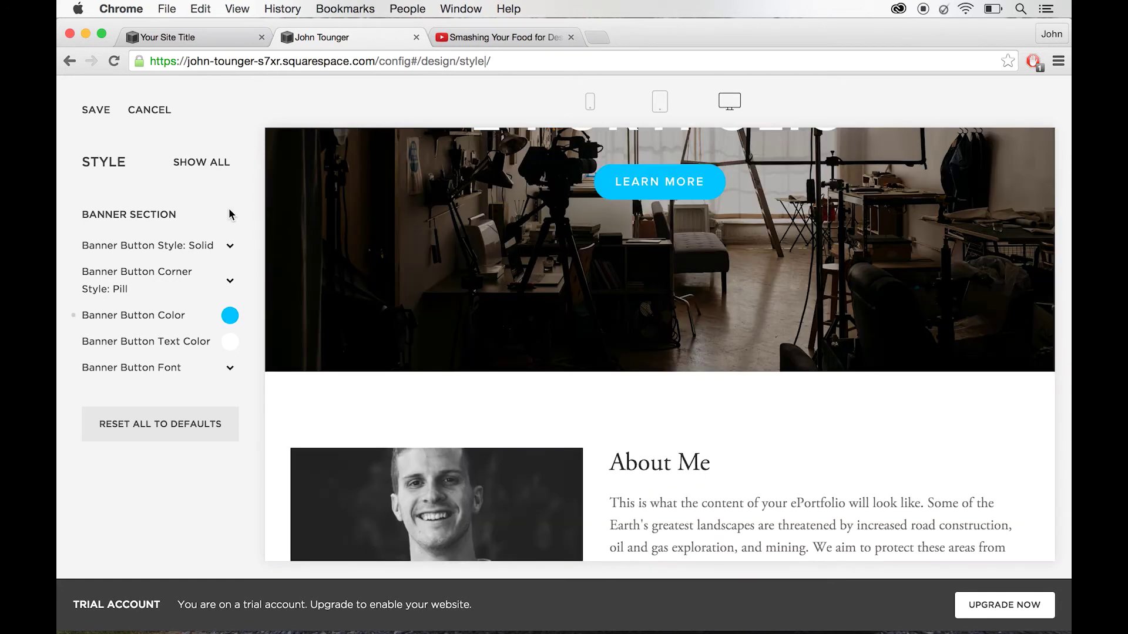
- Save the button styles, then back out through Design to the Home menu
click(94, 115)
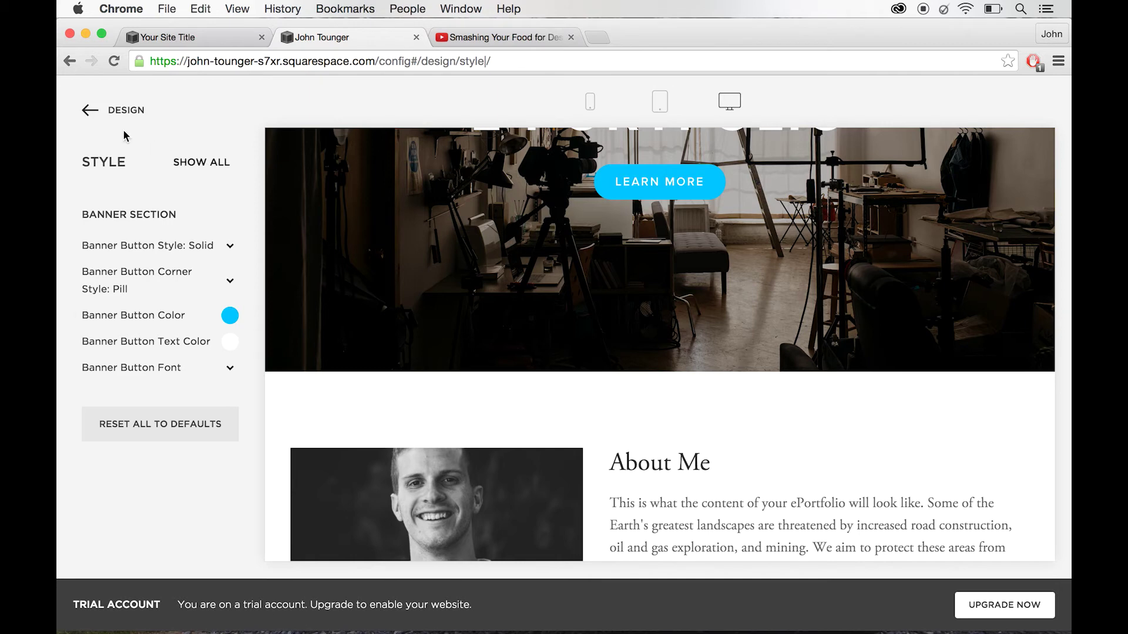
click(85, 112)
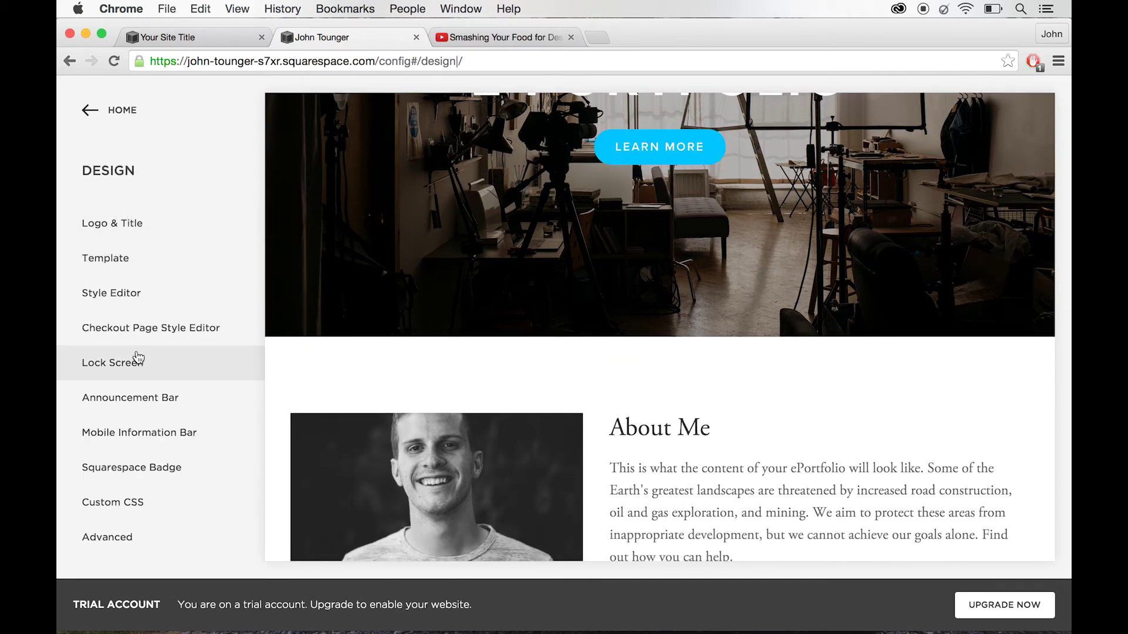
click(87, 110)
scroll(423, 312, up, 5)
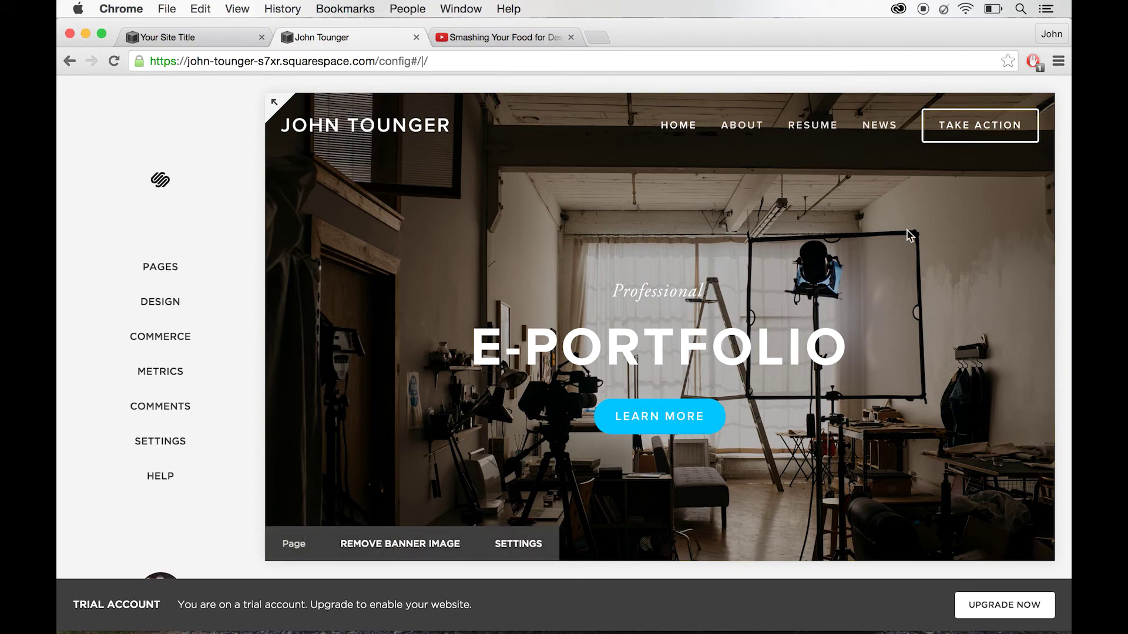
scroll(815, 363, down, 5)
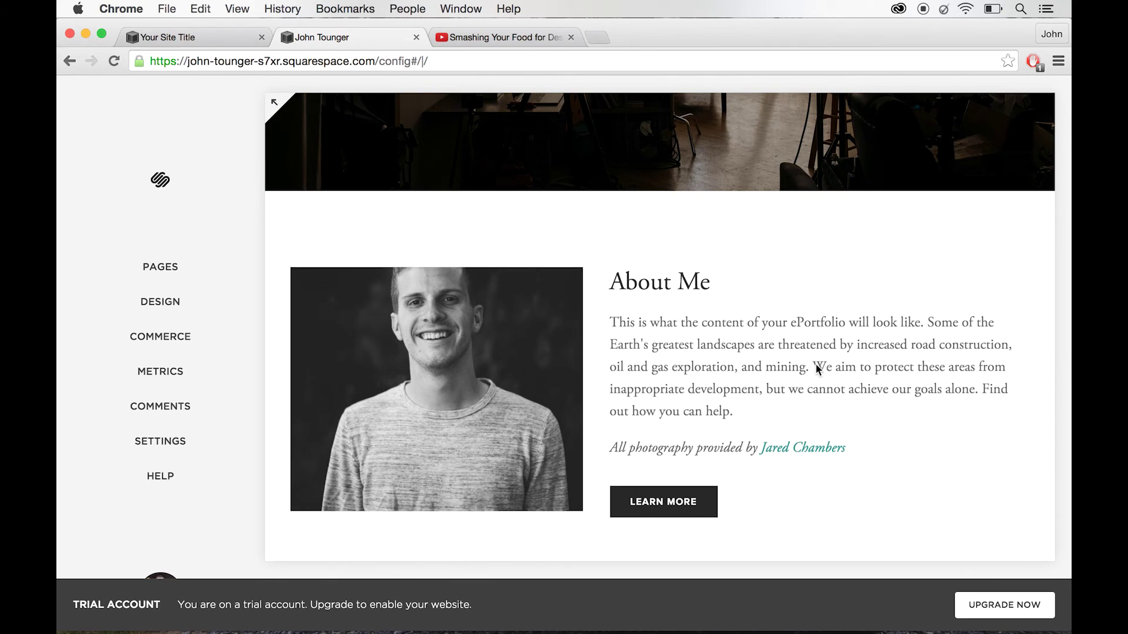
scroll(815, 366, down, 3)
scroll(644, 212, up, 10)
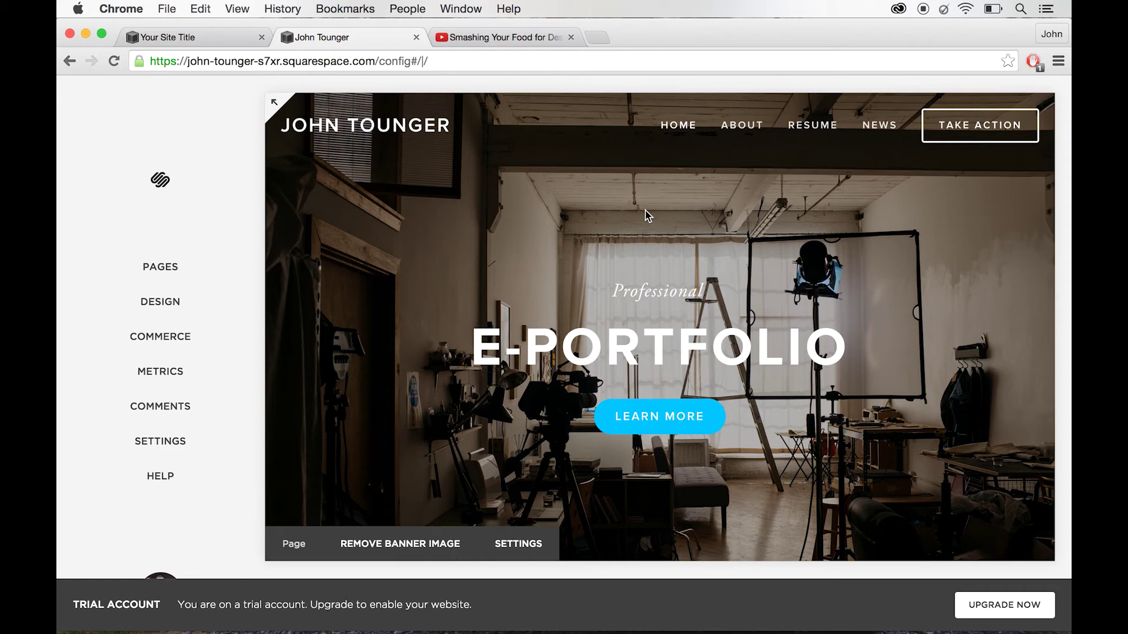
- Load the first example portfolio site from the address bar using autocomplete
click(536, 37)
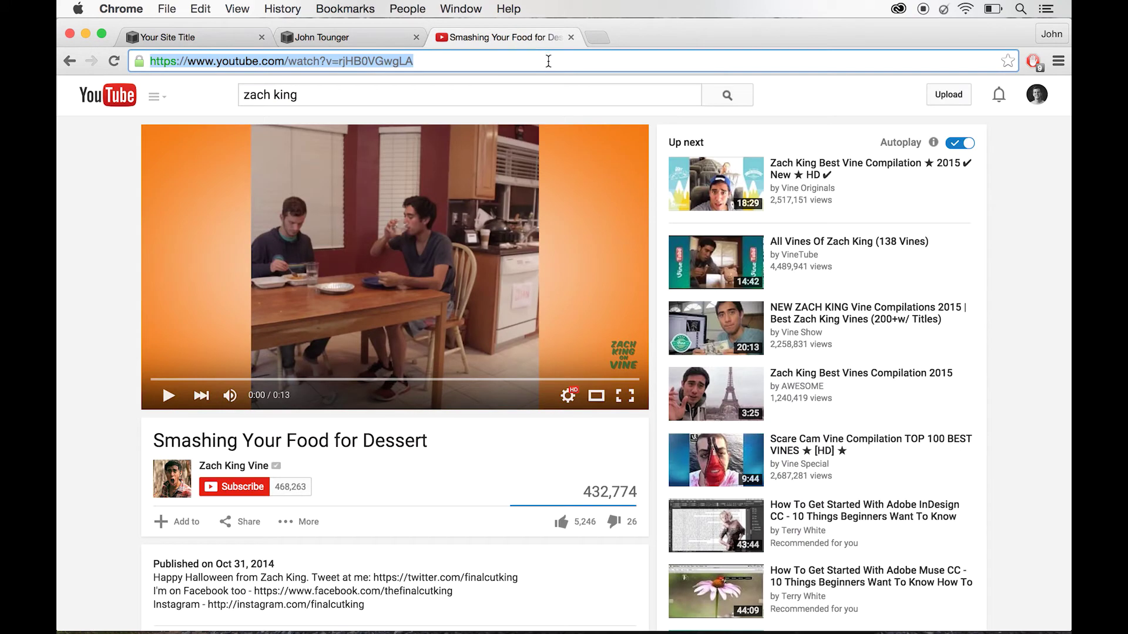
click(548, 61)
key(super+a)
text(mic)
key(Return)
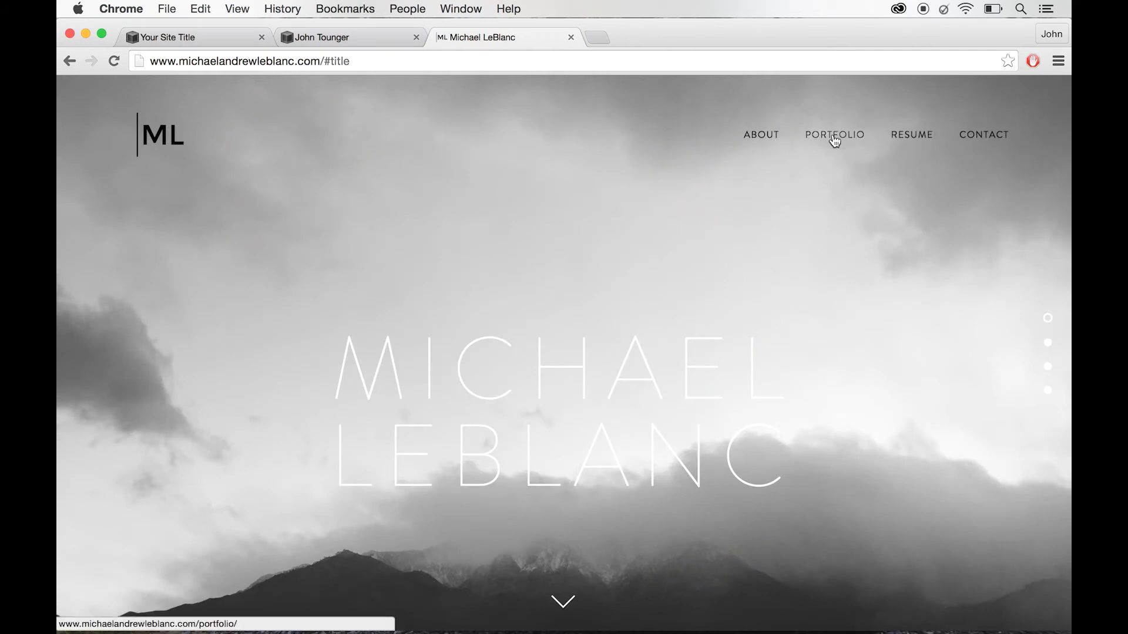
- Review the portfolio's Contact page and form, then select the address bar
click(992, 141)
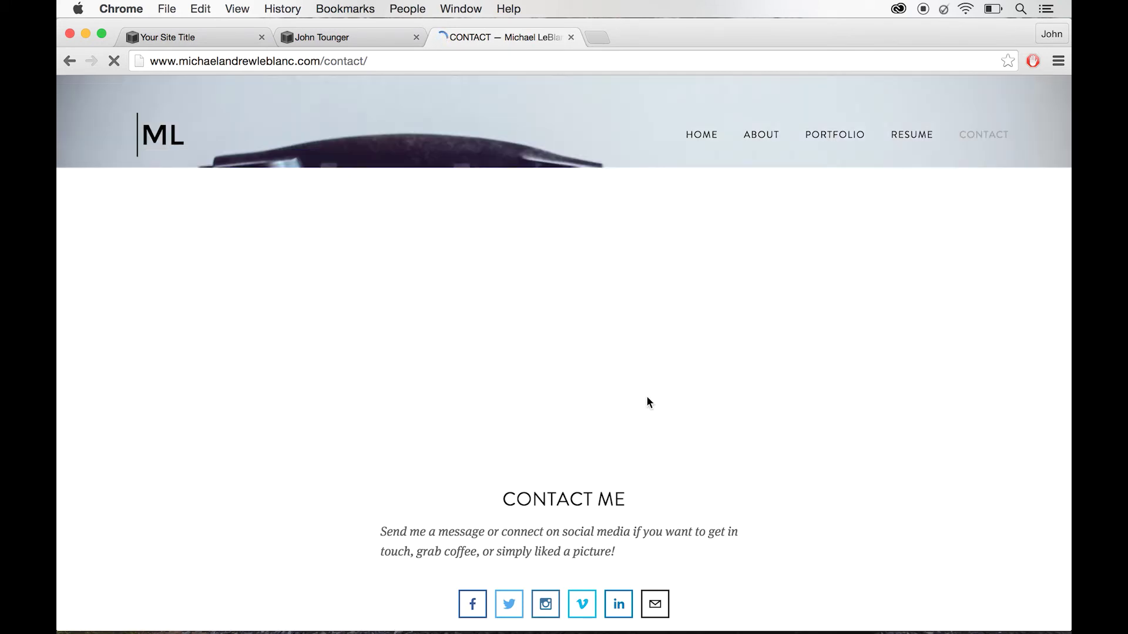
scroll(647, 398, down, 10)
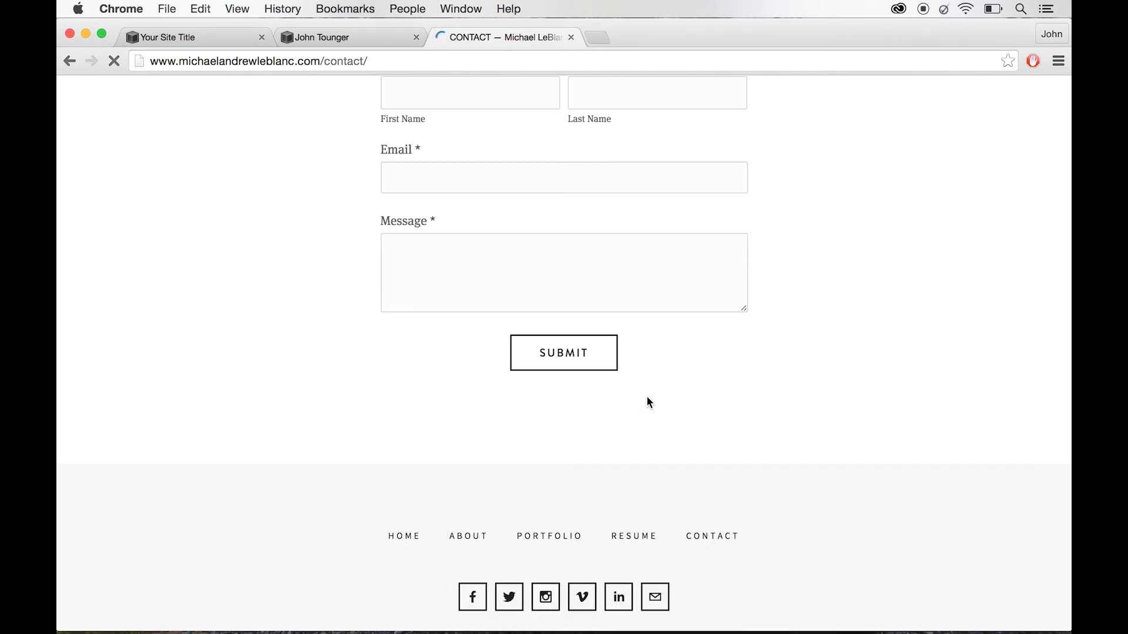
scroll(578, 278, up, 4)
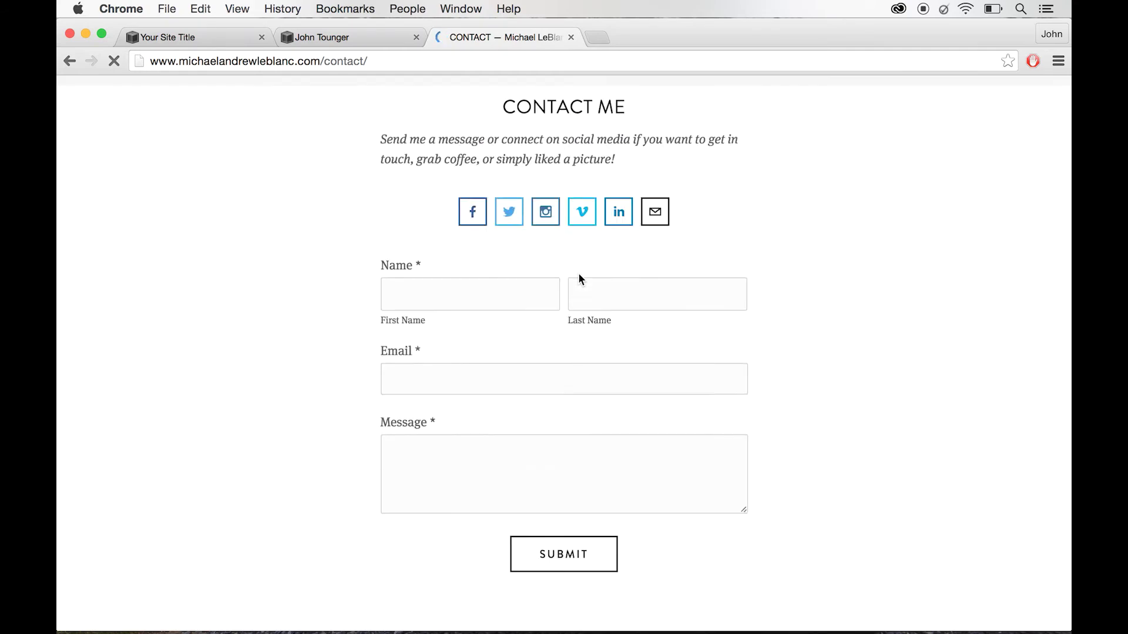
scroll(578, 279, up, 7)
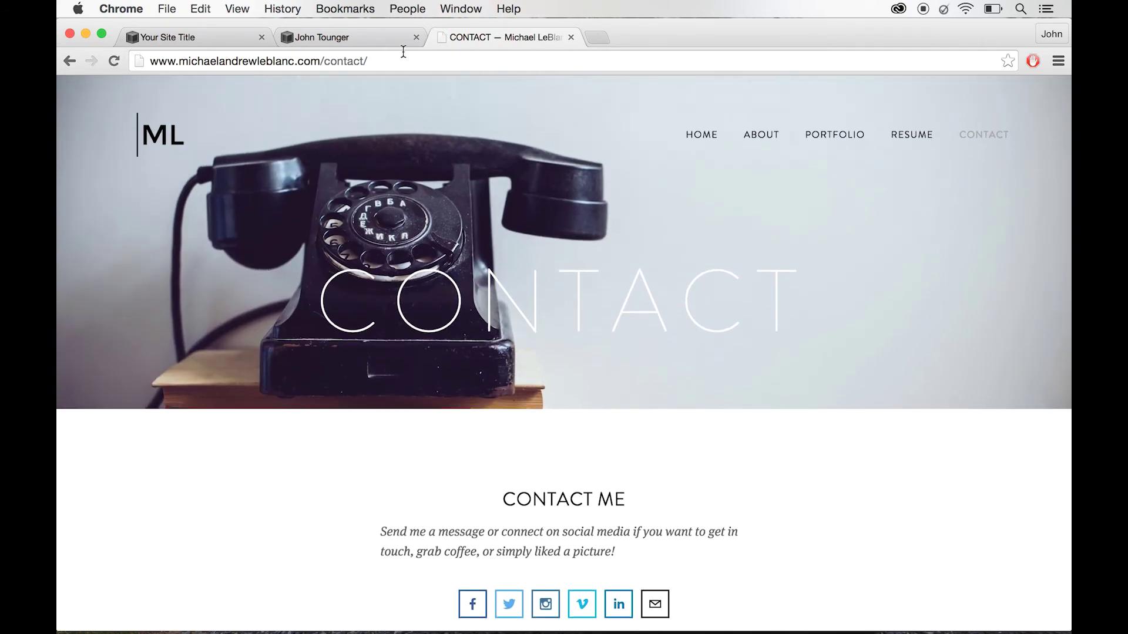
click(402, 59)
text(ha)
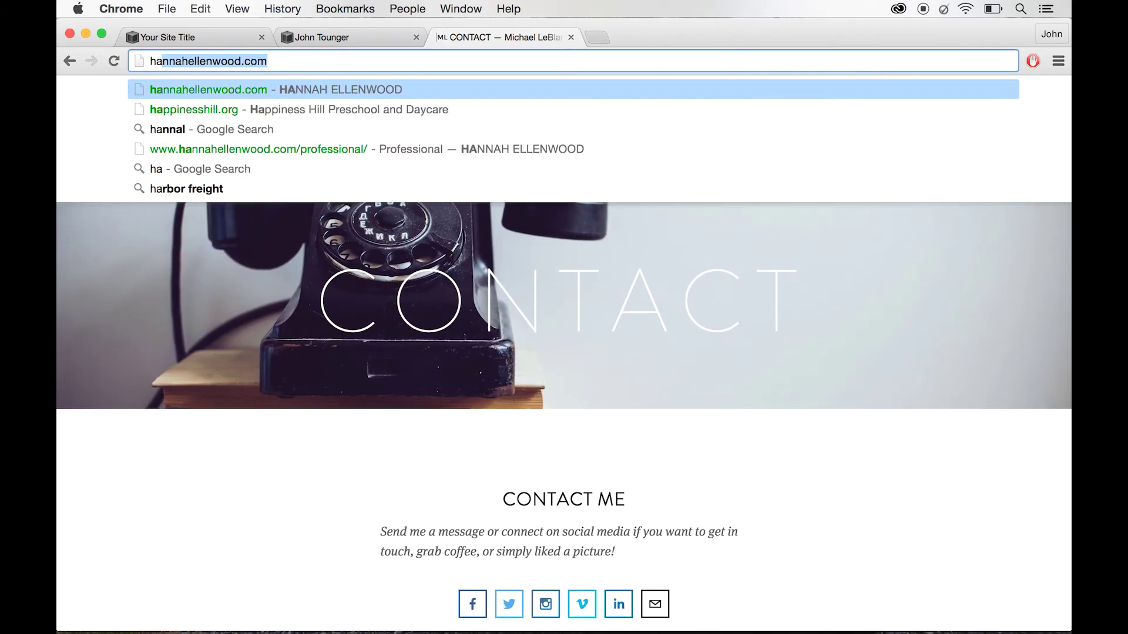
text(nn)
key(Return)
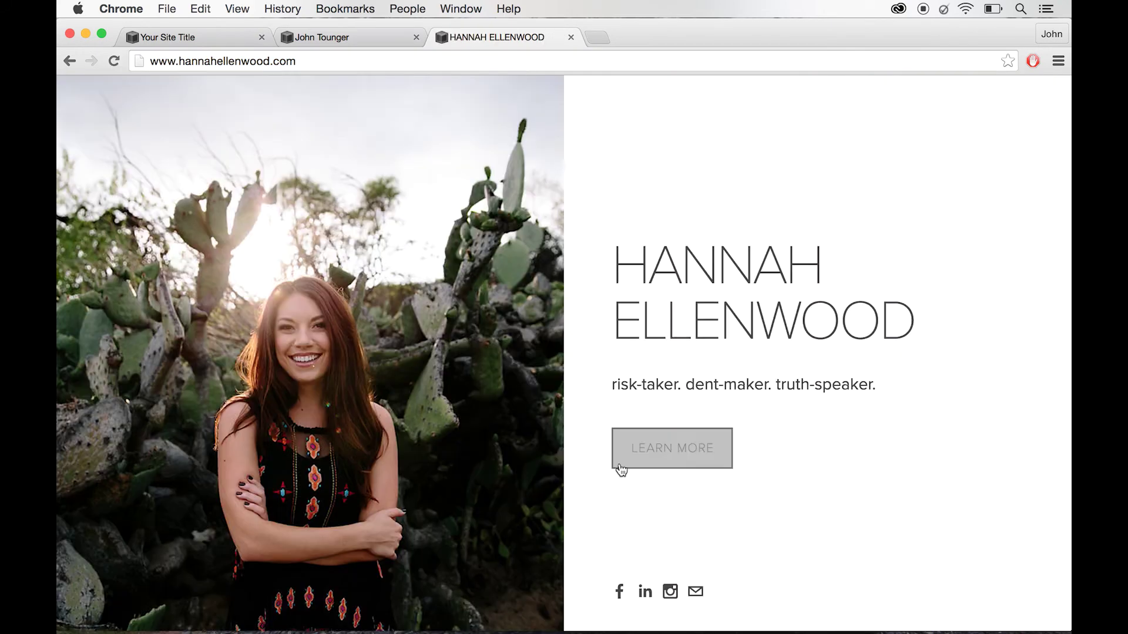
click(651, 435)
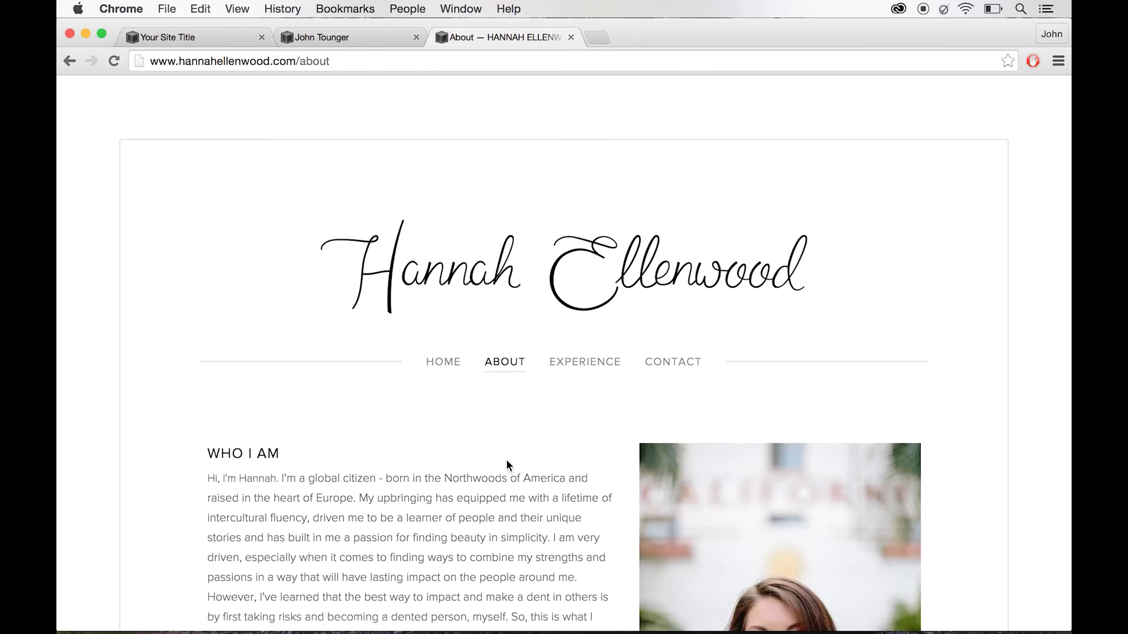
mouse_move(589, 370)
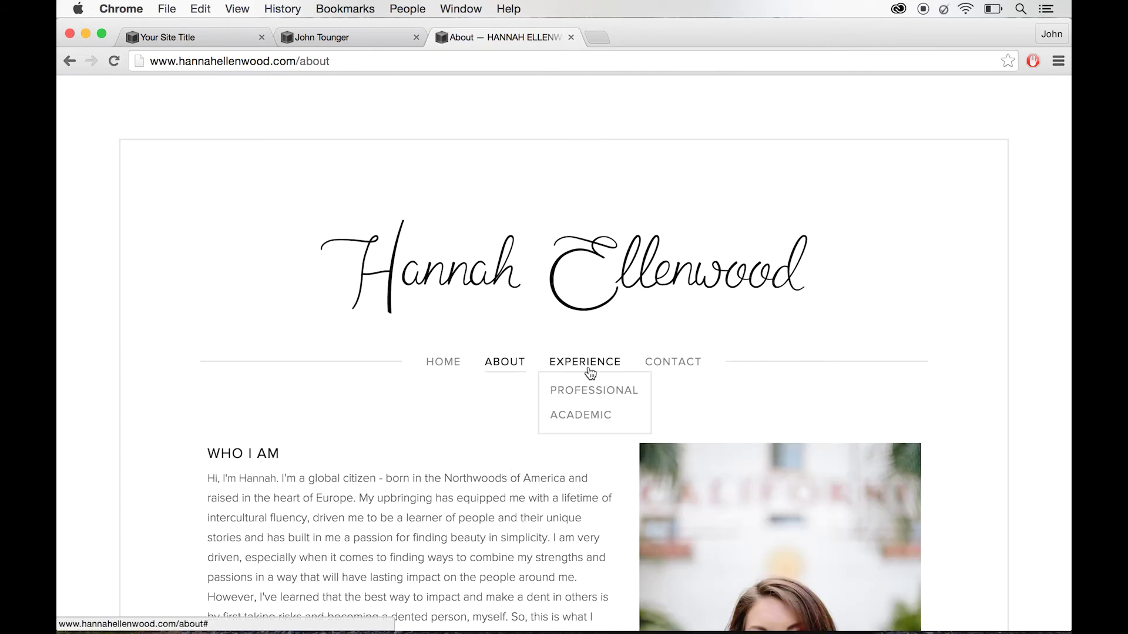
click(598, 418)
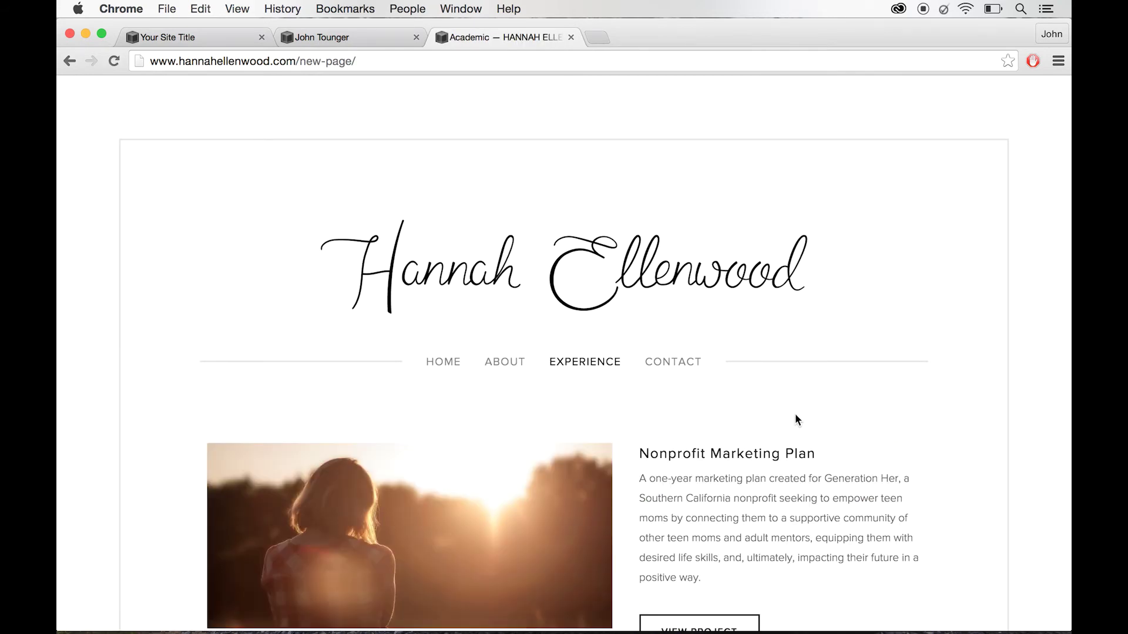
- Scroll the Academic page and open the Nonprofit Marketing Plan project page
scroll(795, 415, down, 5)
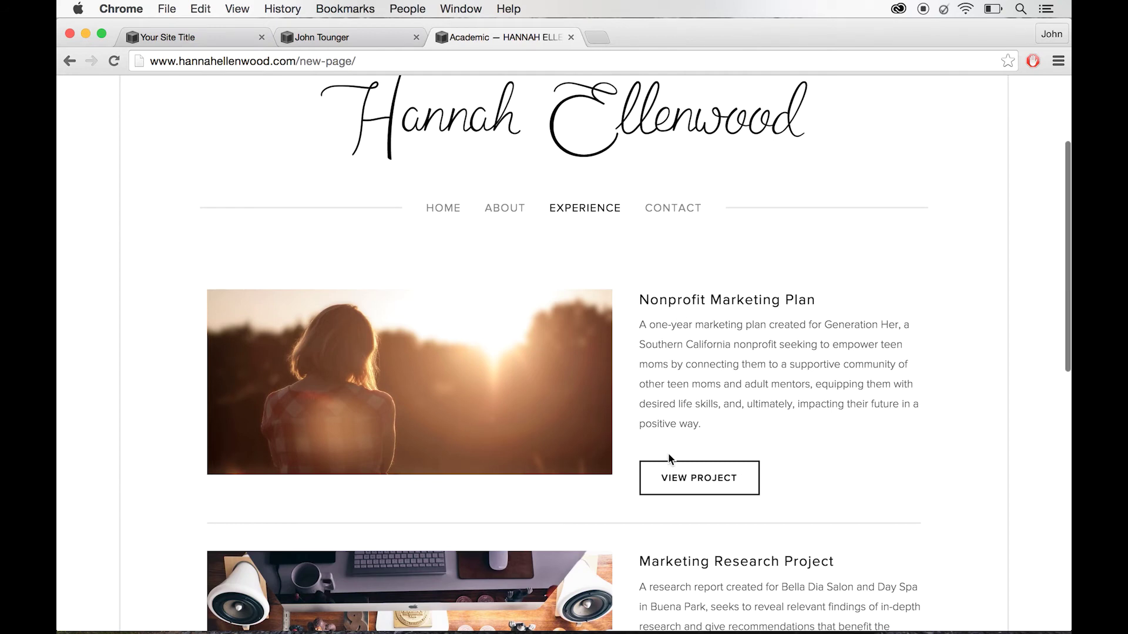
scroll(867, 452, down, 3)
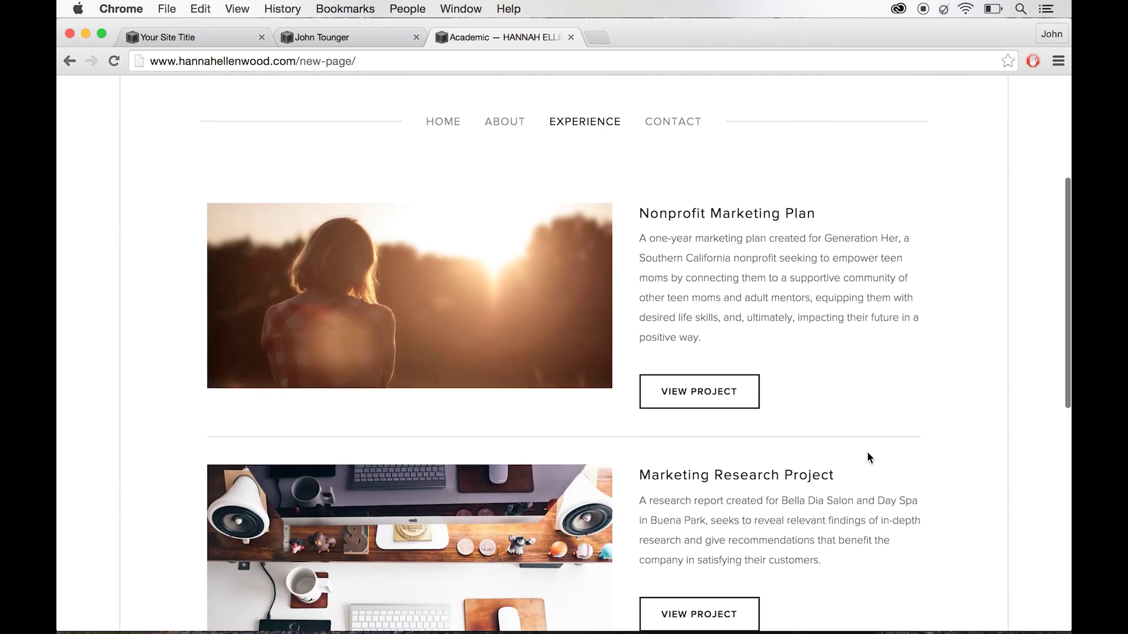
scroll(837, 442, down, 5)
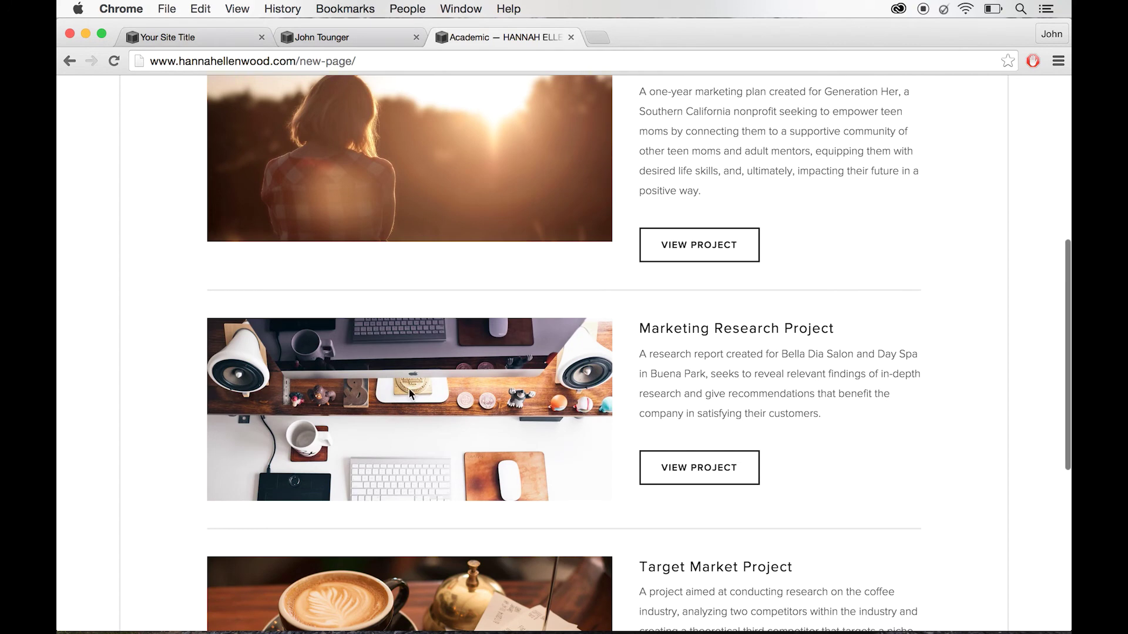
scroll(847, 511, down, 4)
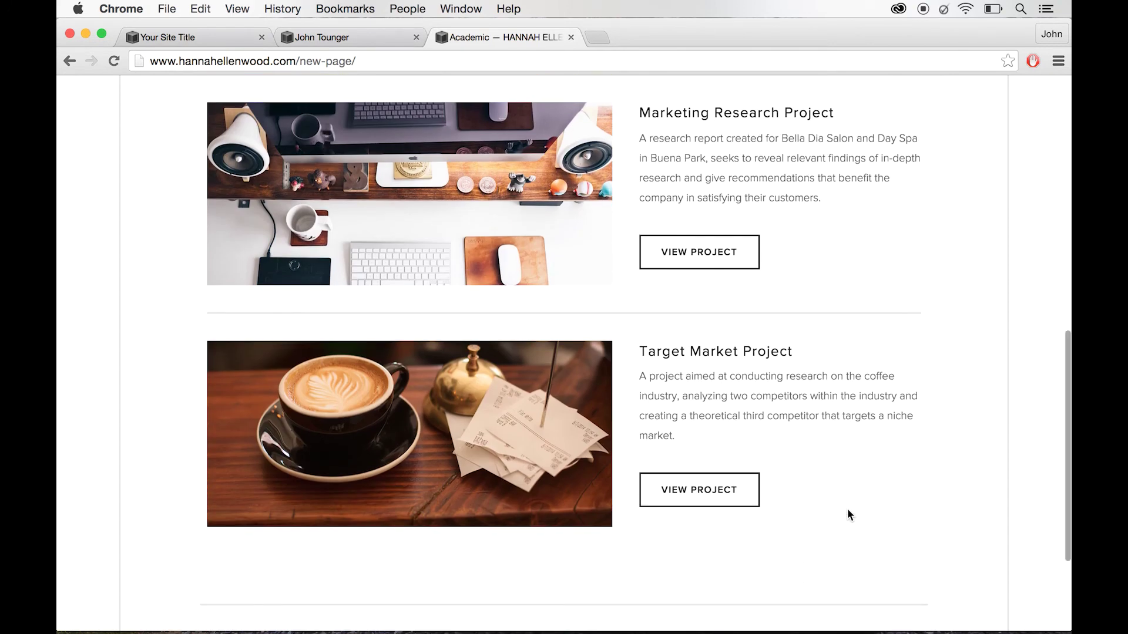
scroll(847, 509, down, 1)
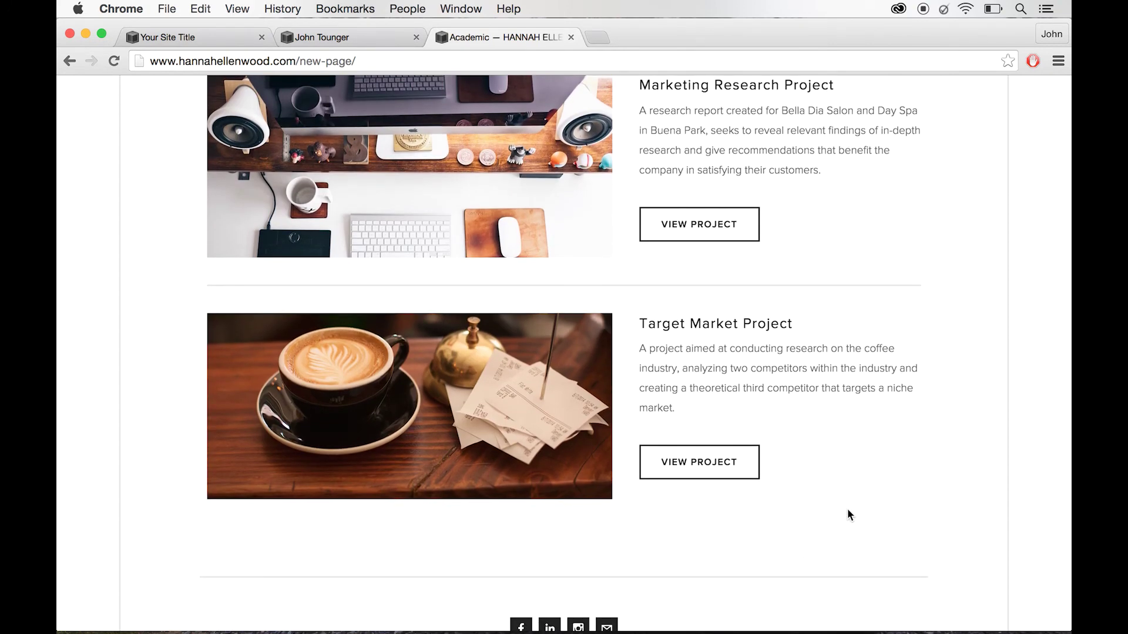
scroll(847, 515, down, 3)
scroll(752, 545, up, 10)
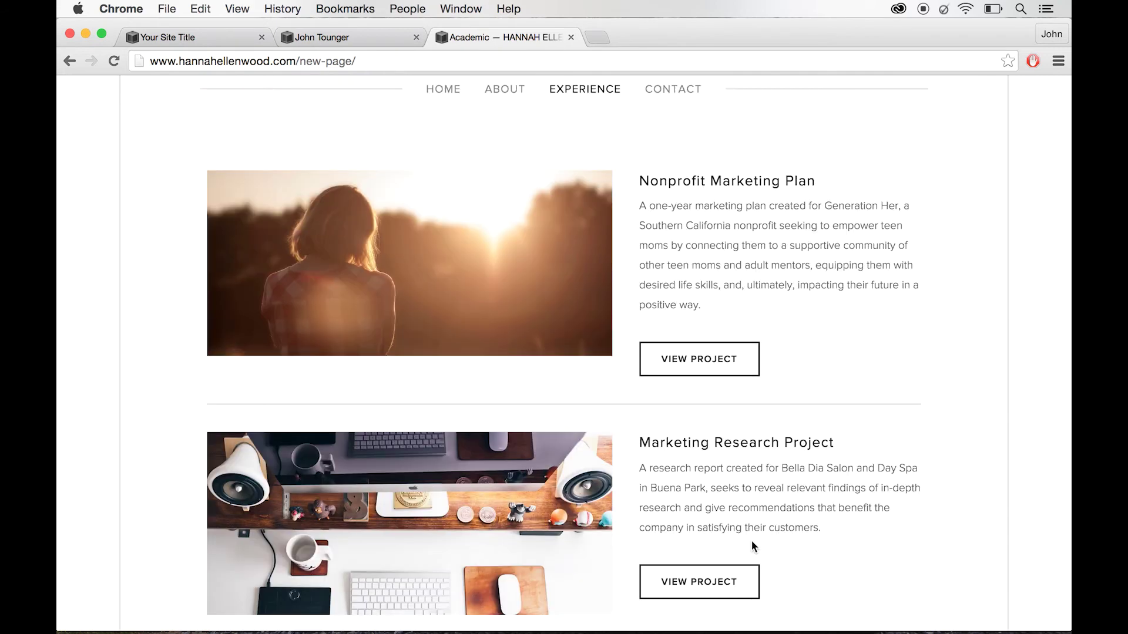
click(716, 367)
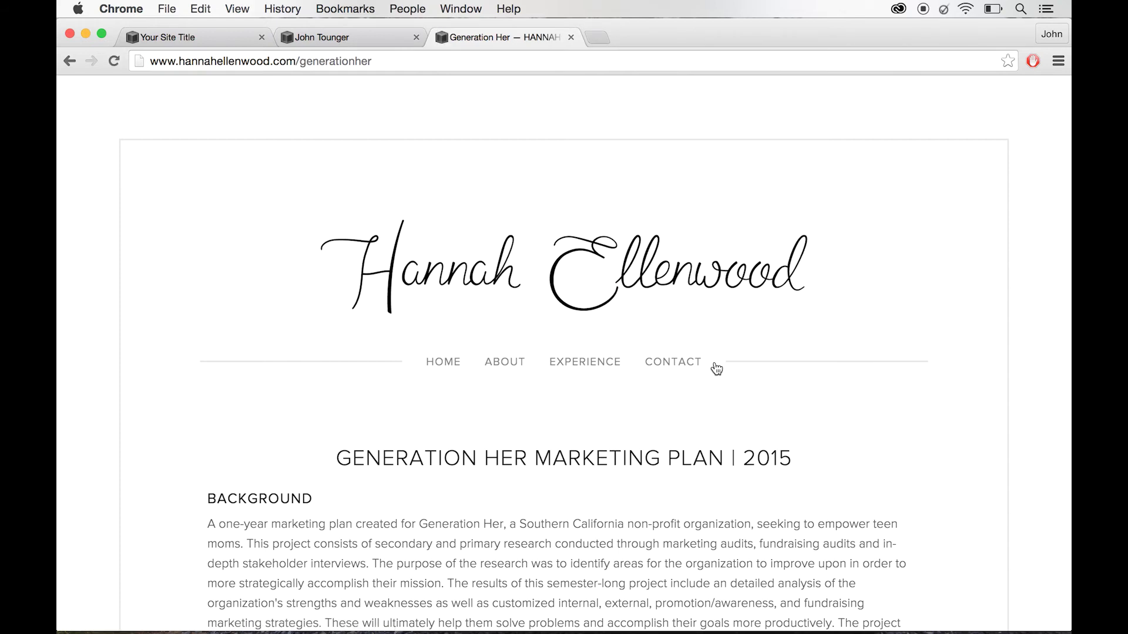
scroll(716, 368, down, 15)
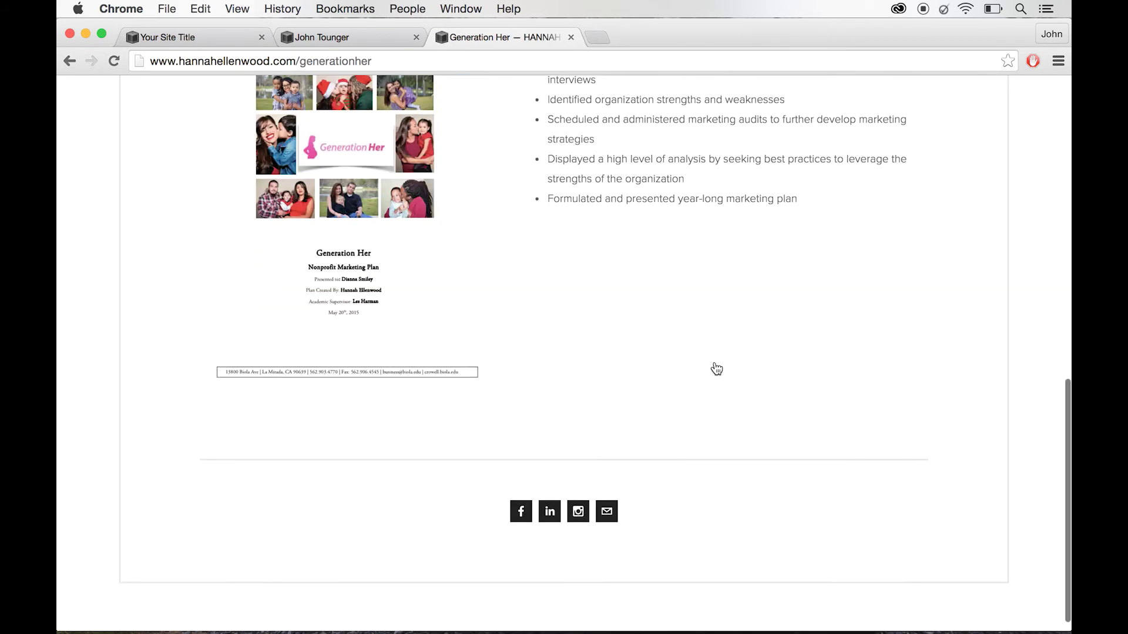
scroll(716, 368, up, 15)
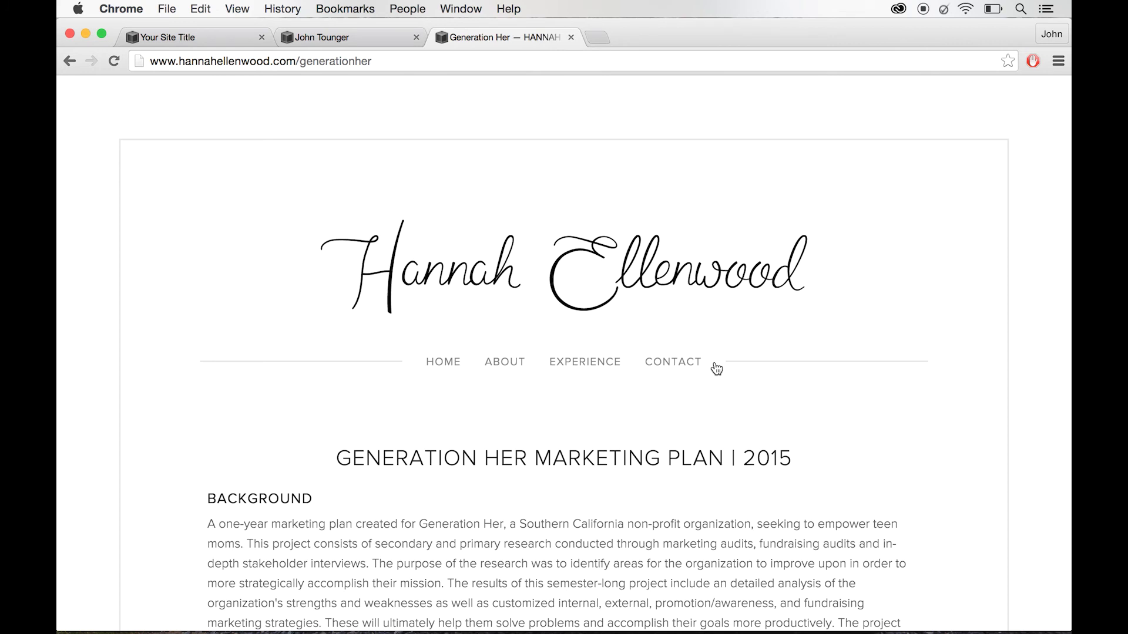
key(ctrl+super+Escape)
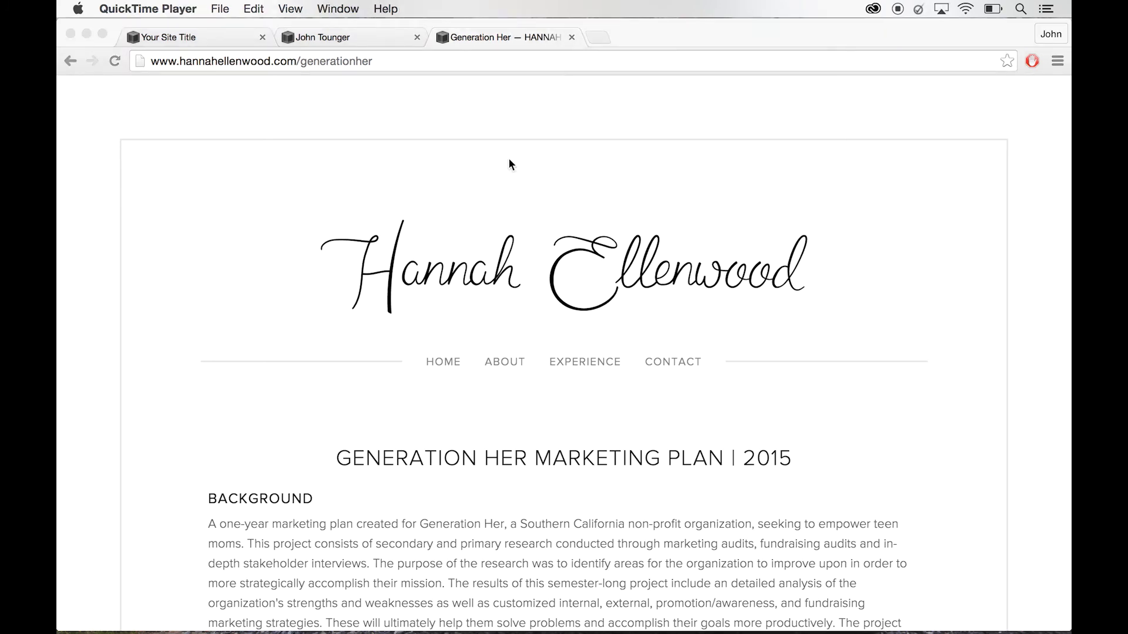
click(372, 40)
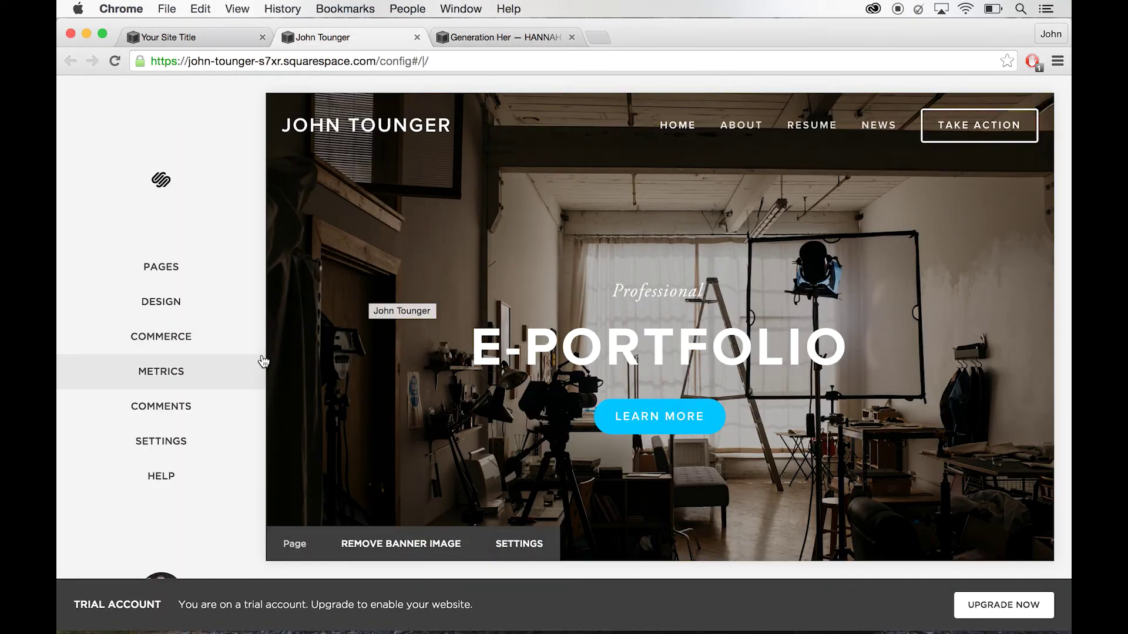
click(202, 449)
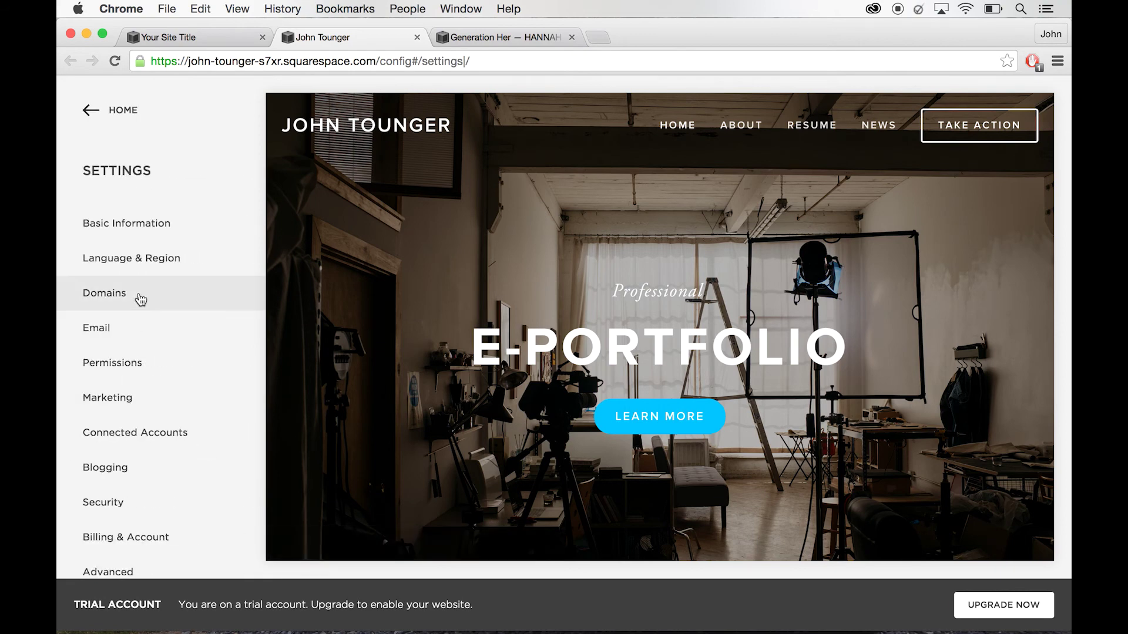
click(140, 300)
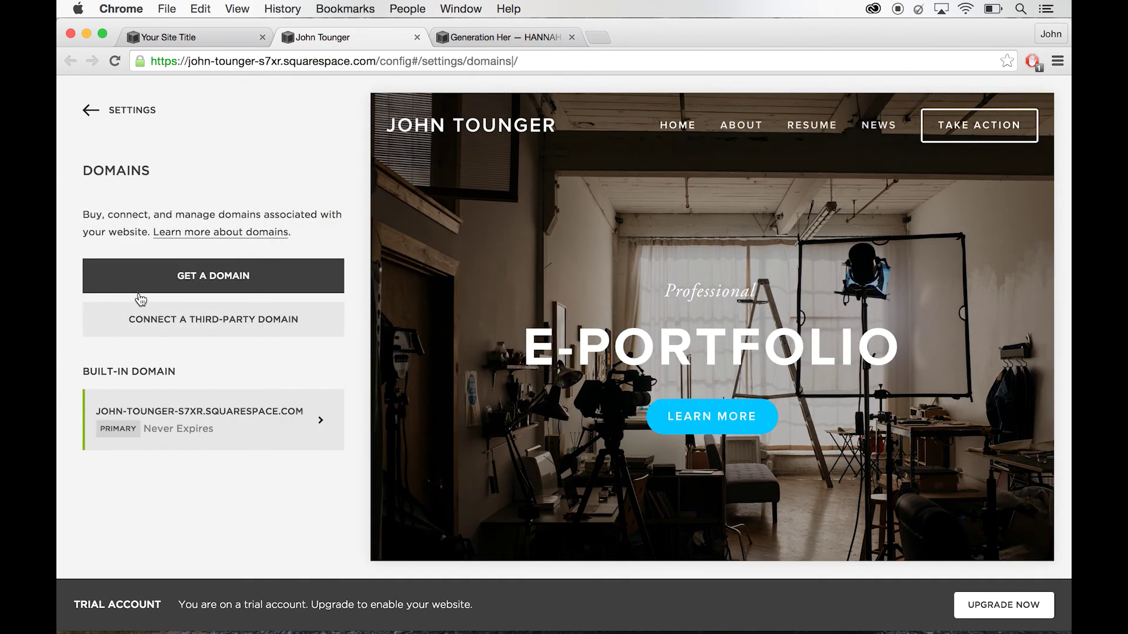
click(222, 267)
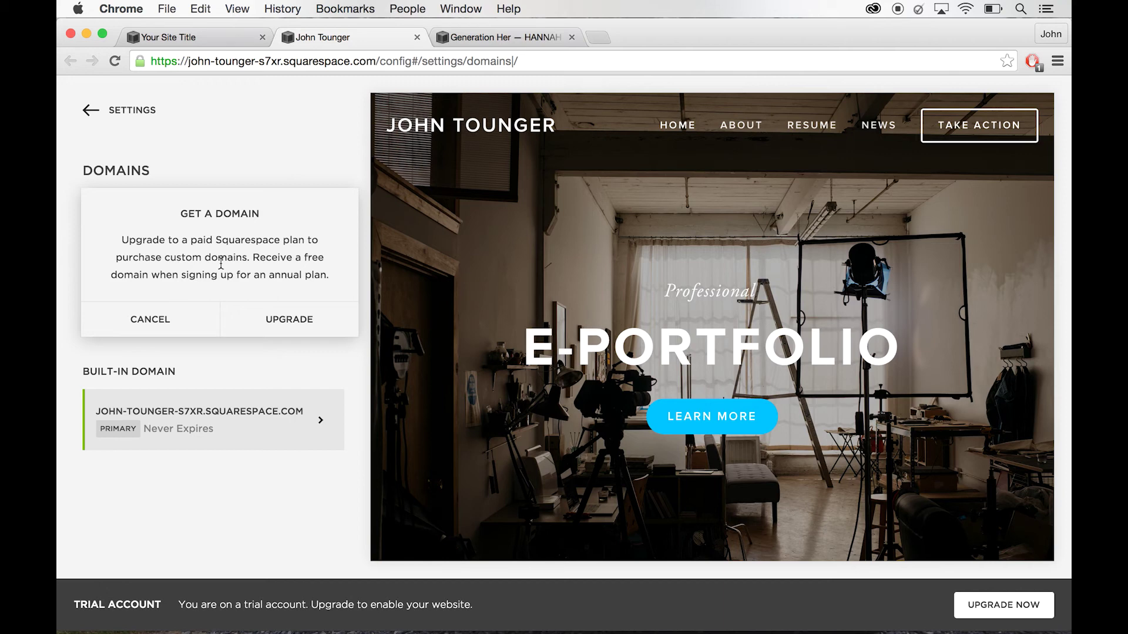
click(517, 38)
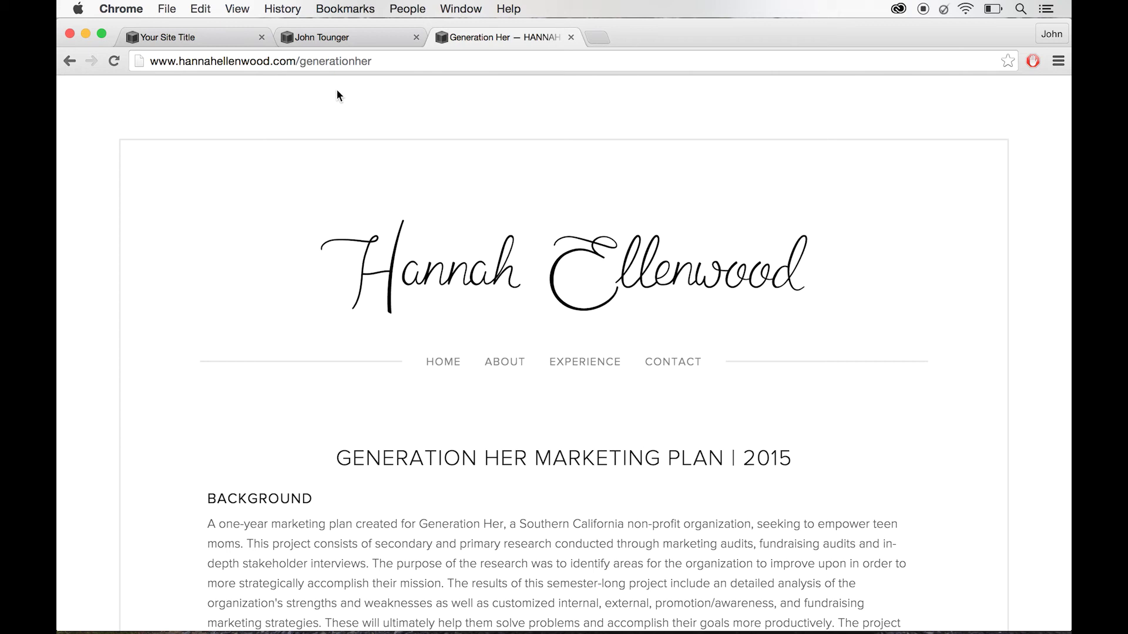
- View the current portfolio's home page and about page
click(436, 367)
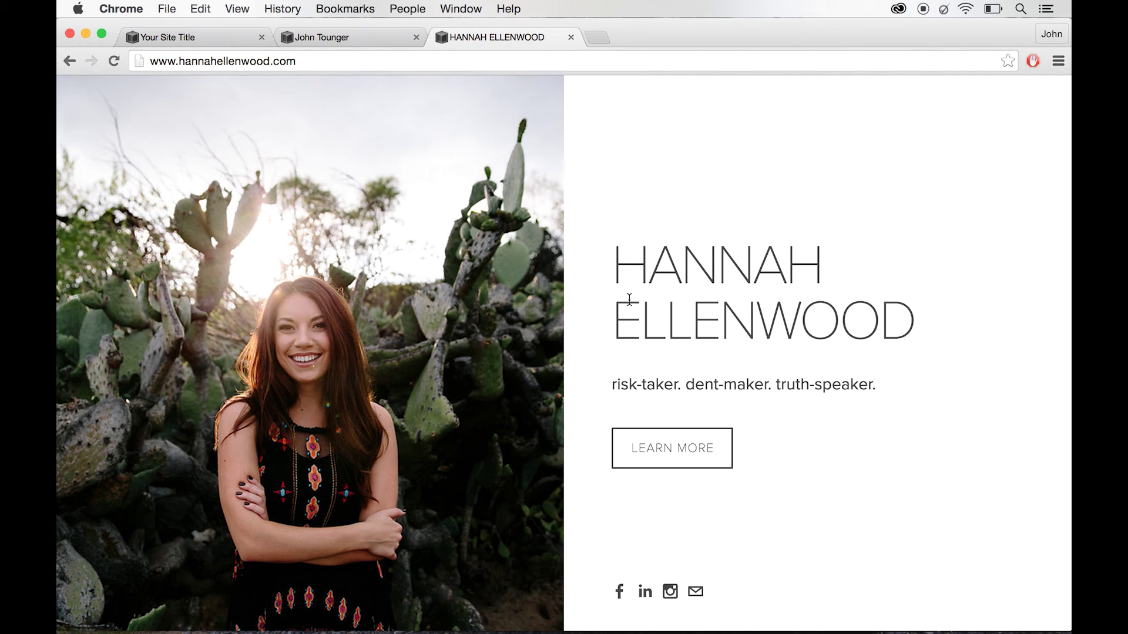
click(688, 444)
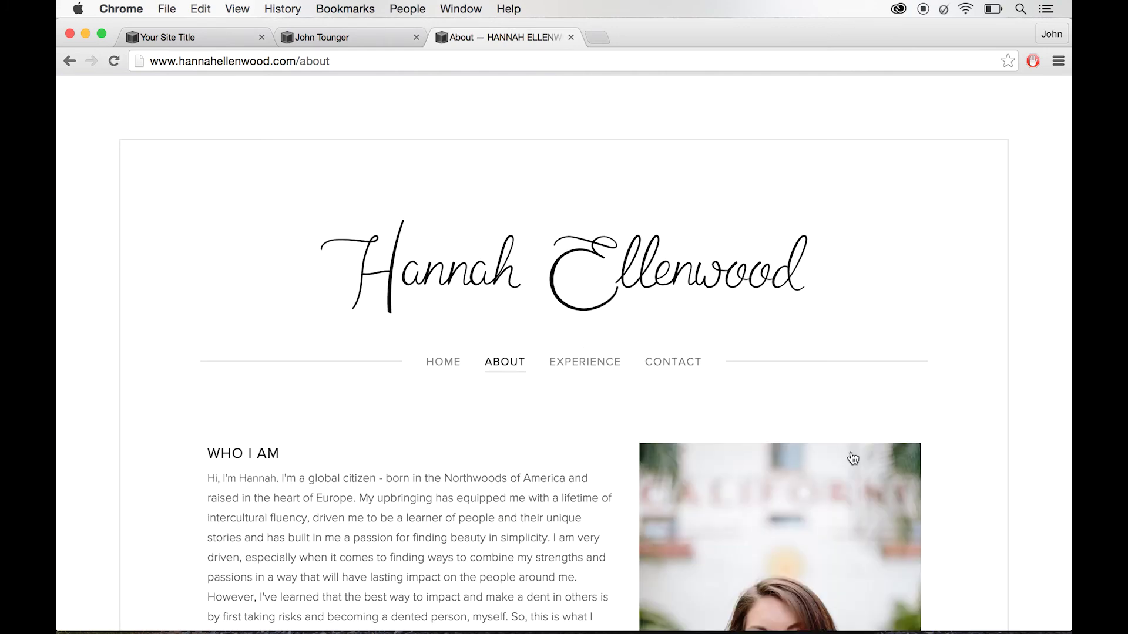
scroll(851, 459, down, 3)
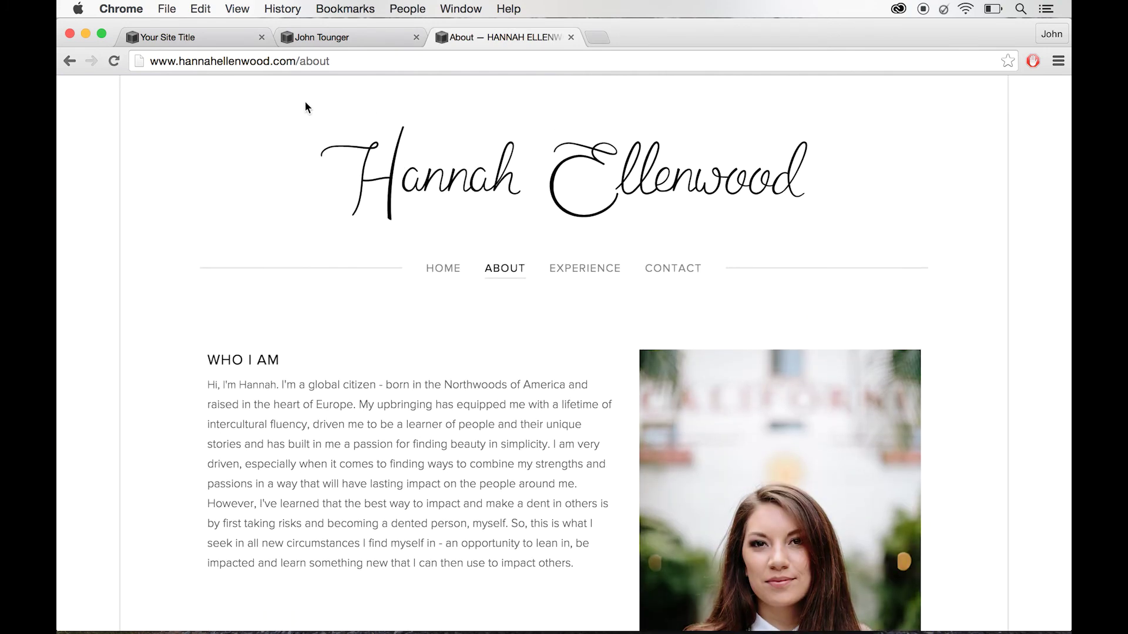
- Return to the first example portfolio and scroll its Contact page to the message form
click(439, 62)
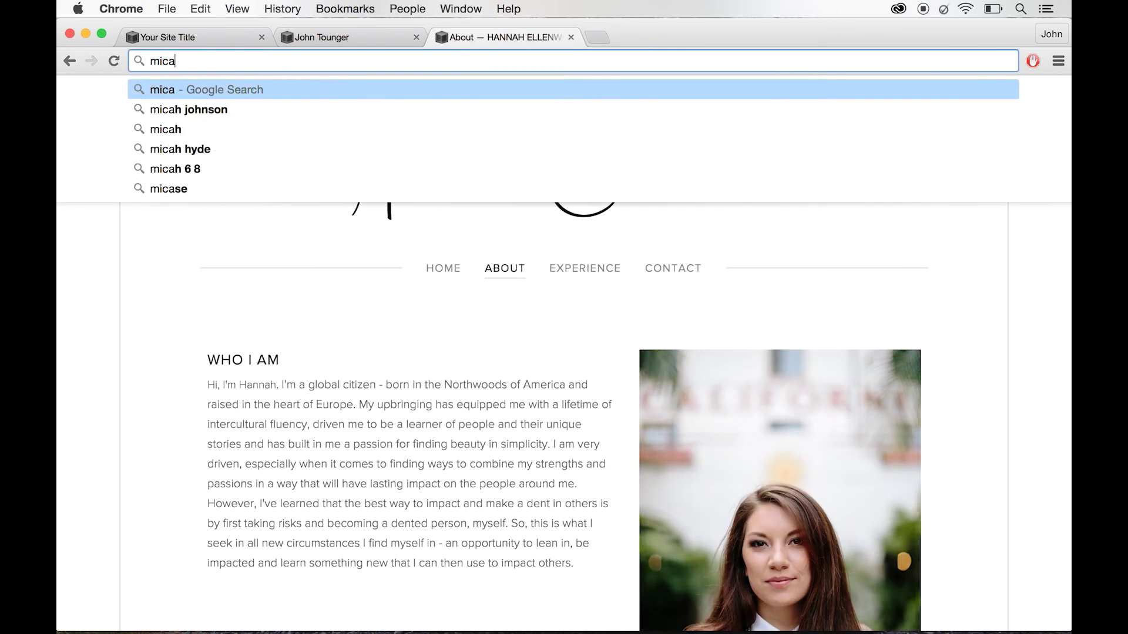
key(BackSpace)
key(Return)
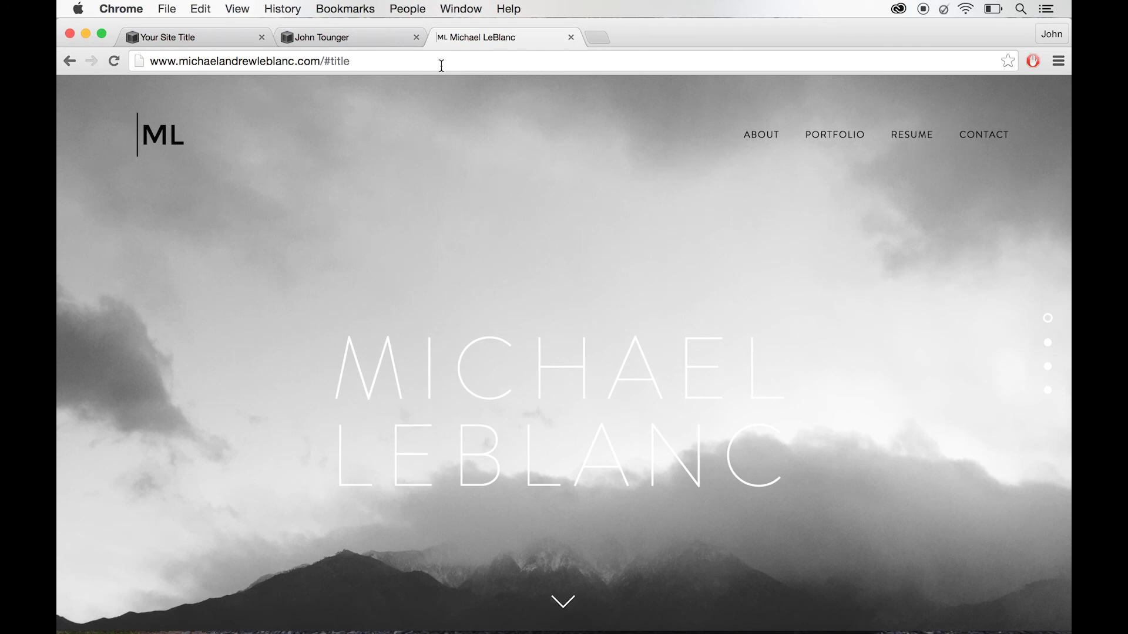
click(982, 138)
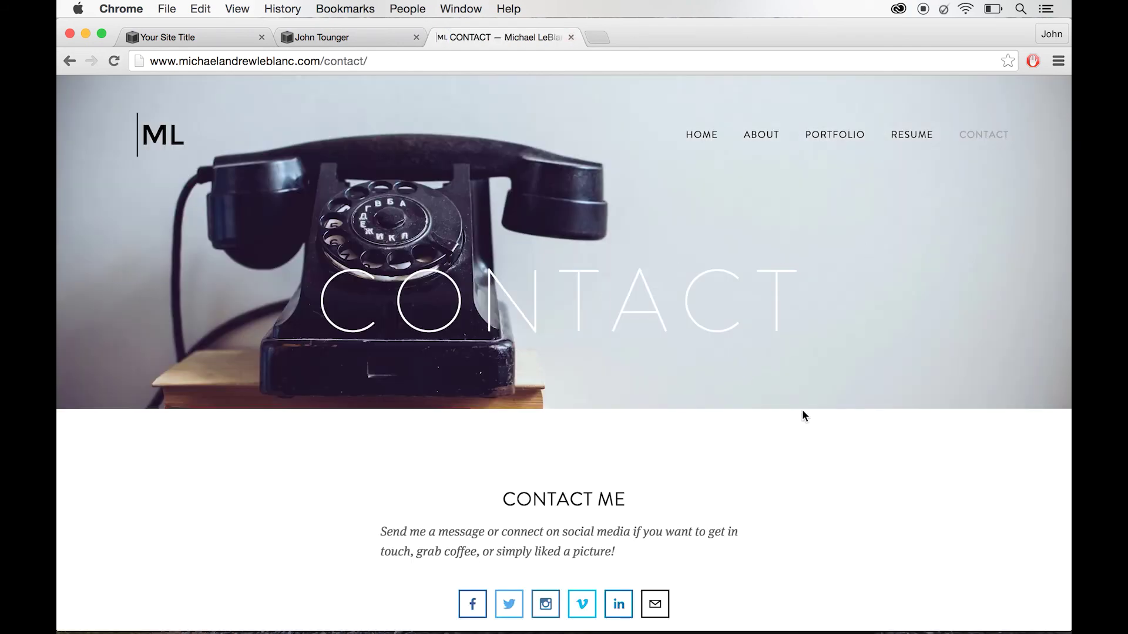
scroll(802, 410, down, 10)
scroll(802, 411, up, 10)
- Go to unsplash.com in the browser
click(395, 62)
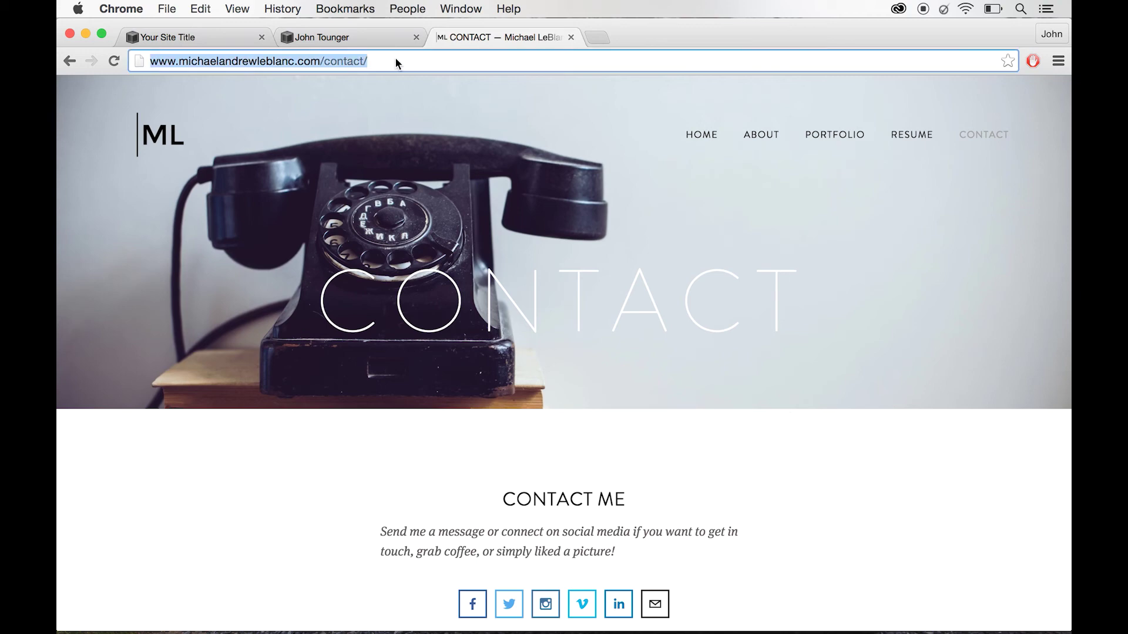
text(unsp)
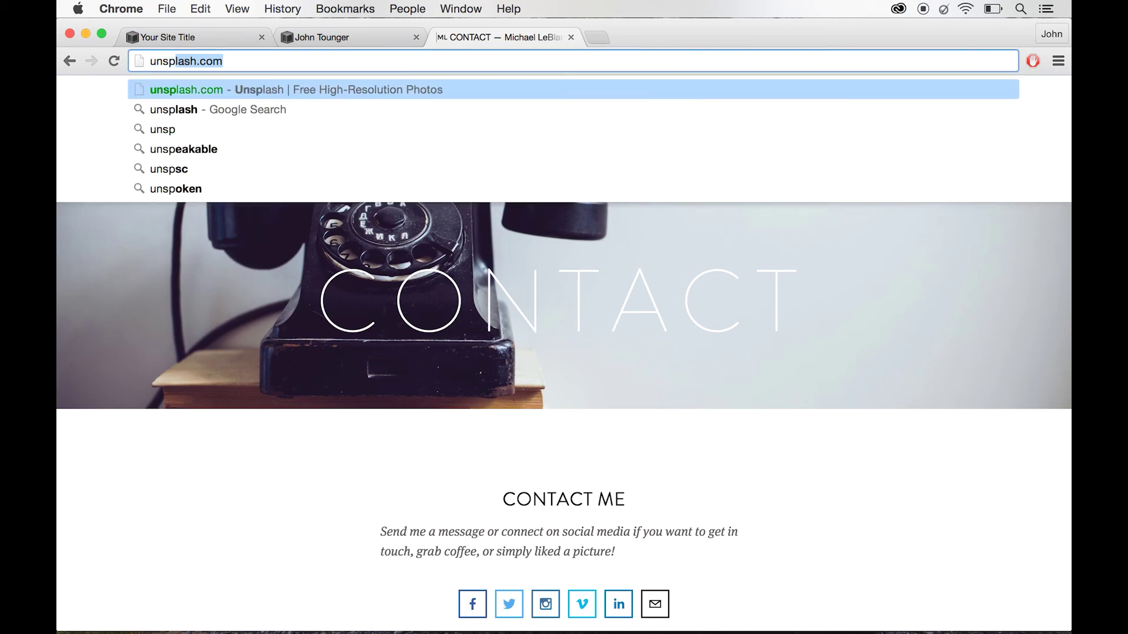
key(BackSpace)
text(l)
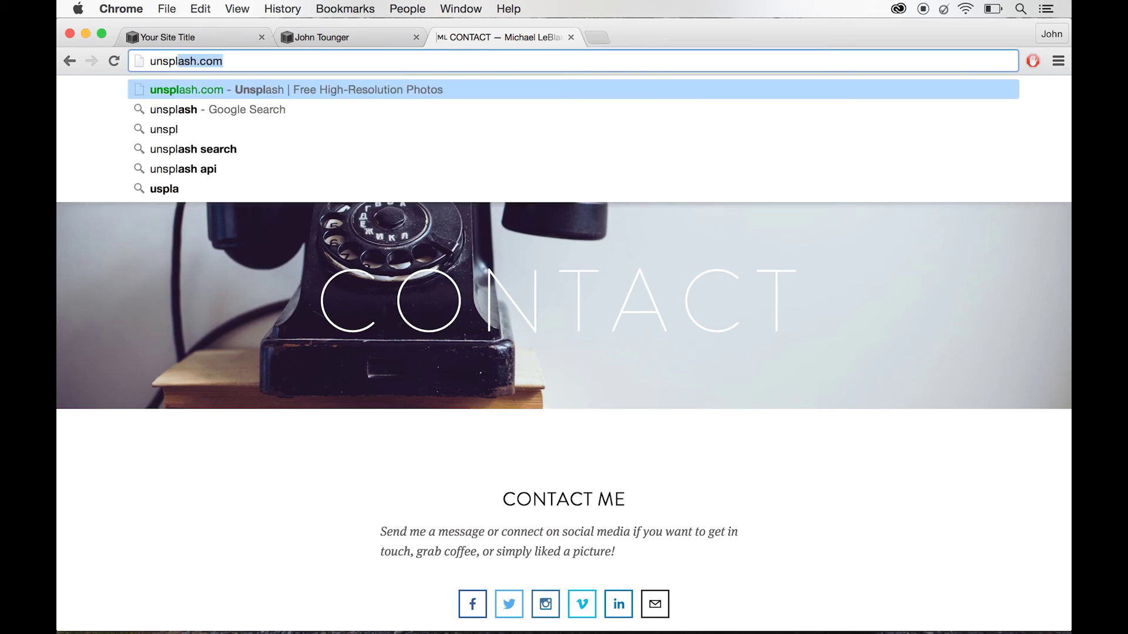
text(ash.com)
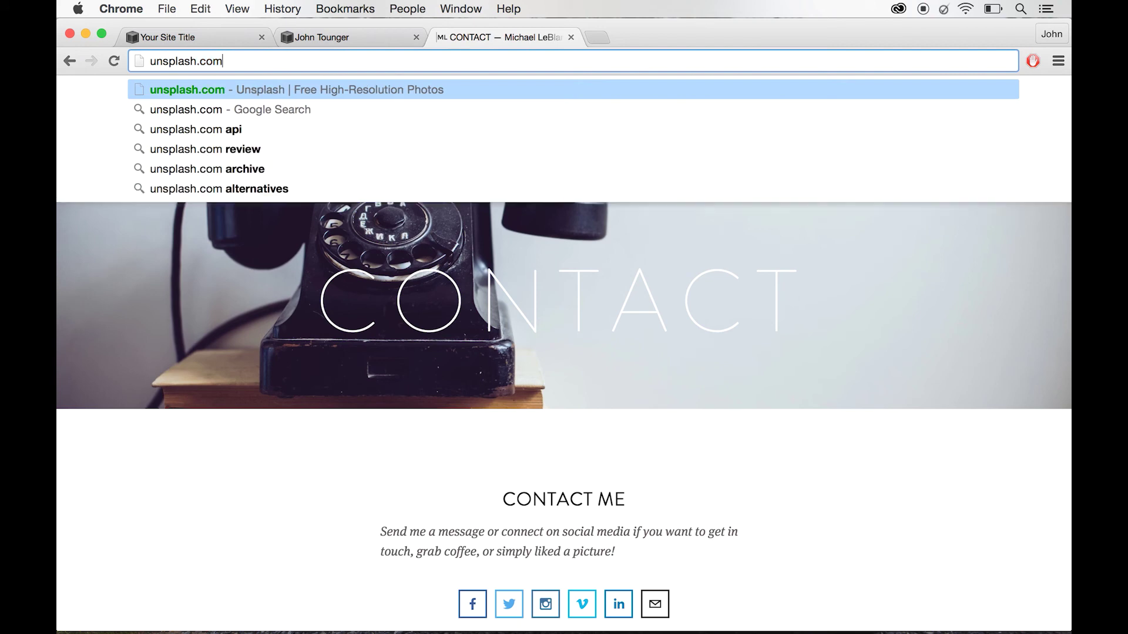
key(Return)
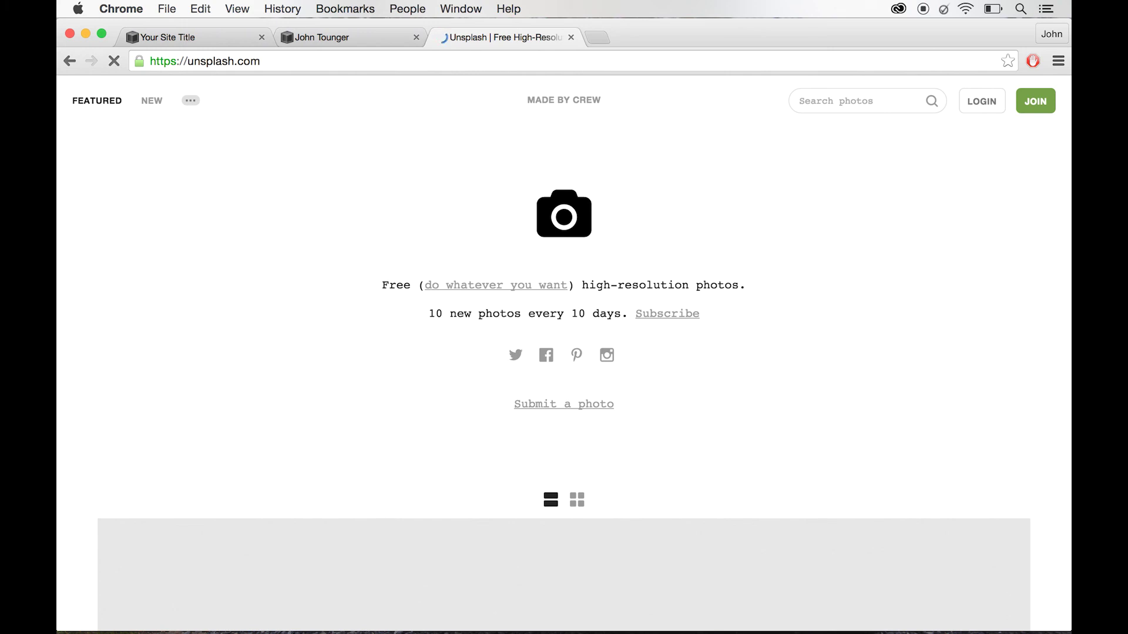
- Browse the featured photos and switch them to the three-column grid view
scroll(864, 342, down, 7)
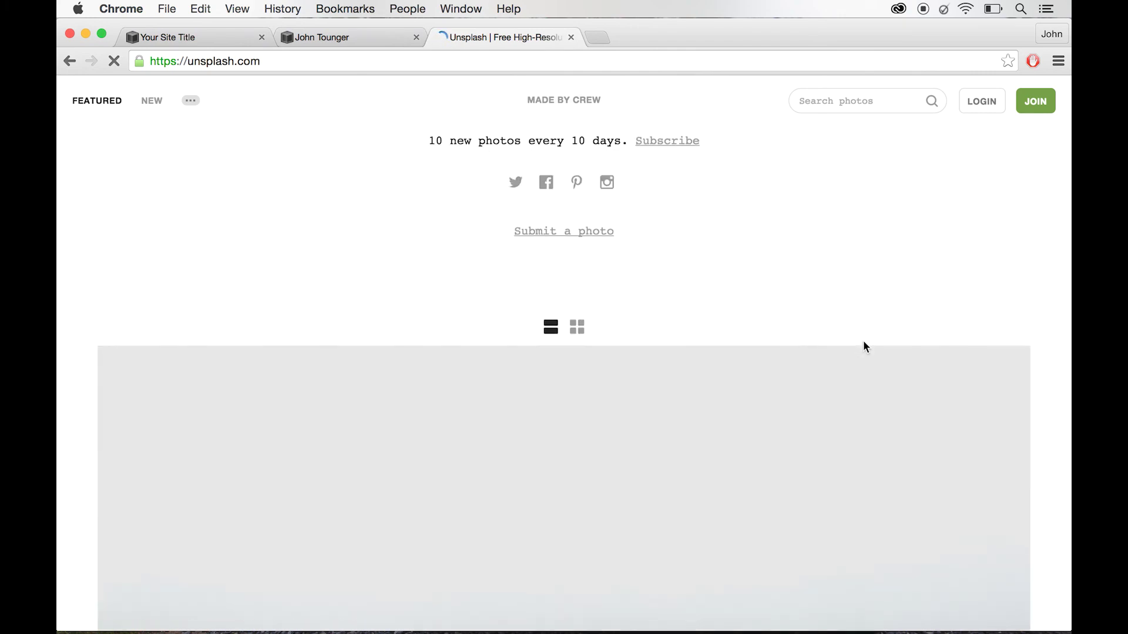
scroll(865, 348, down, 20)
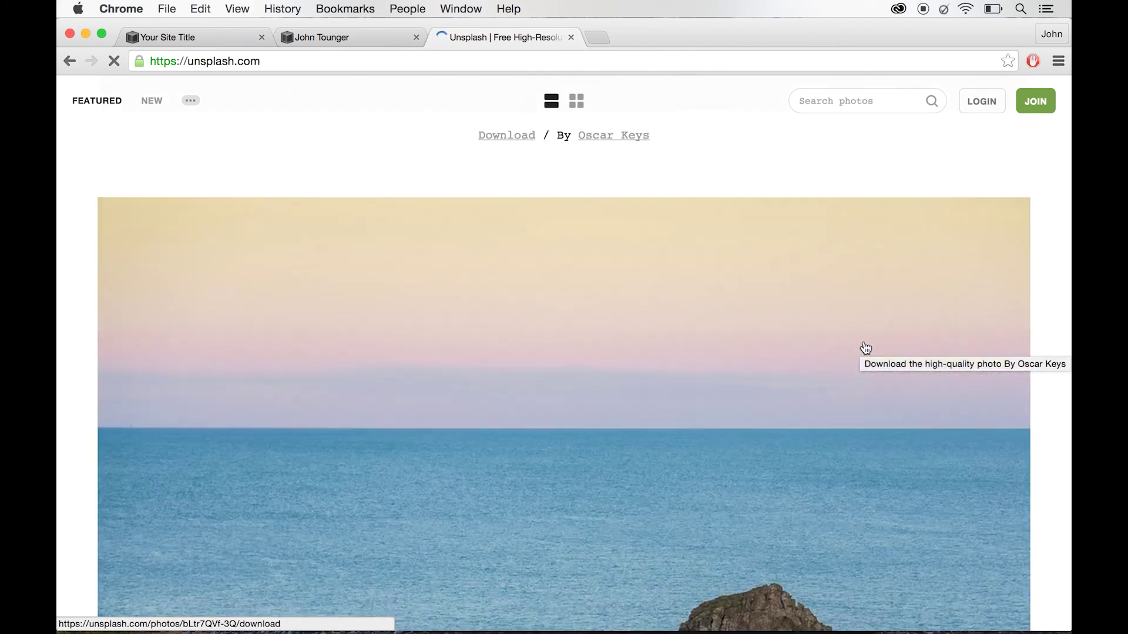
scroll(866, 348, down, 20)
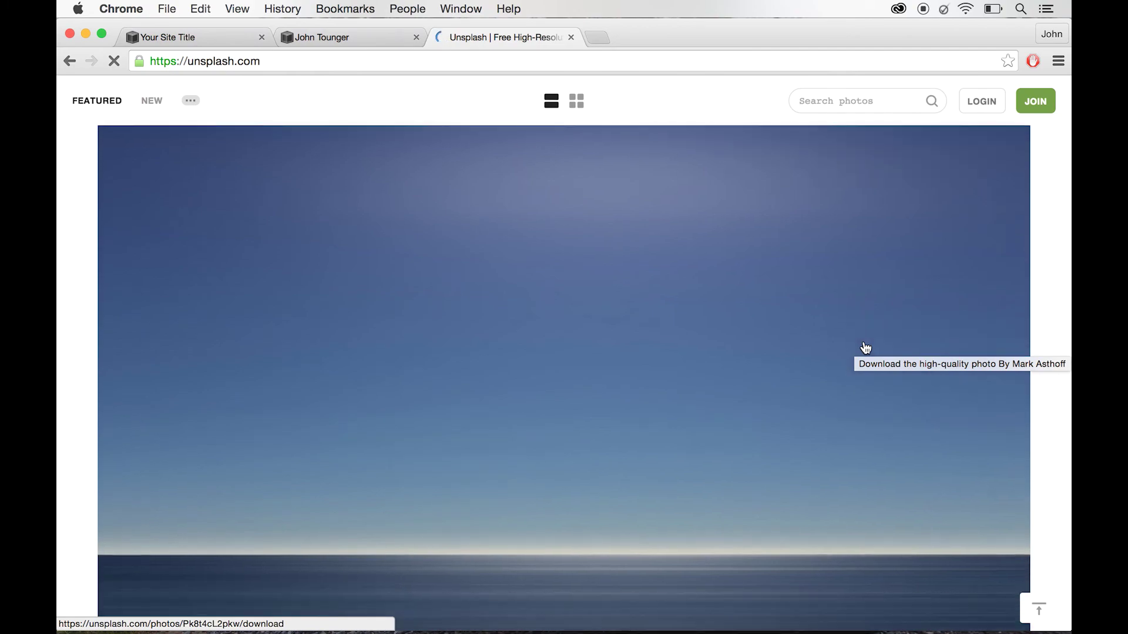
scroll(866, 348, down, 6)
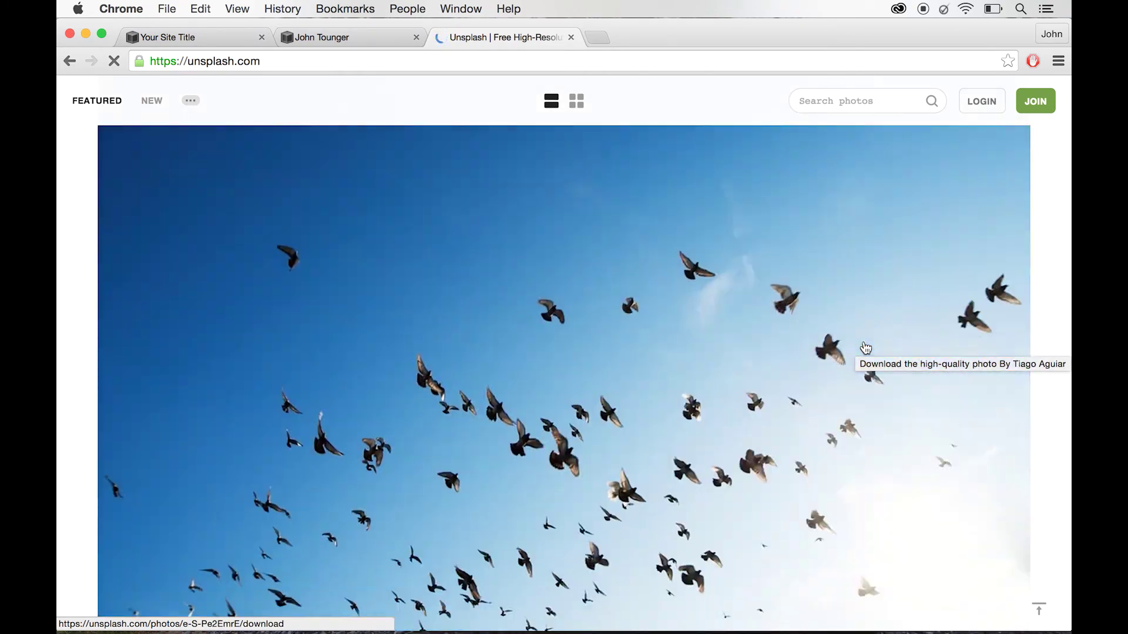
scroll(866, 348, up, 6)
scroll(866, 348, up, 8)
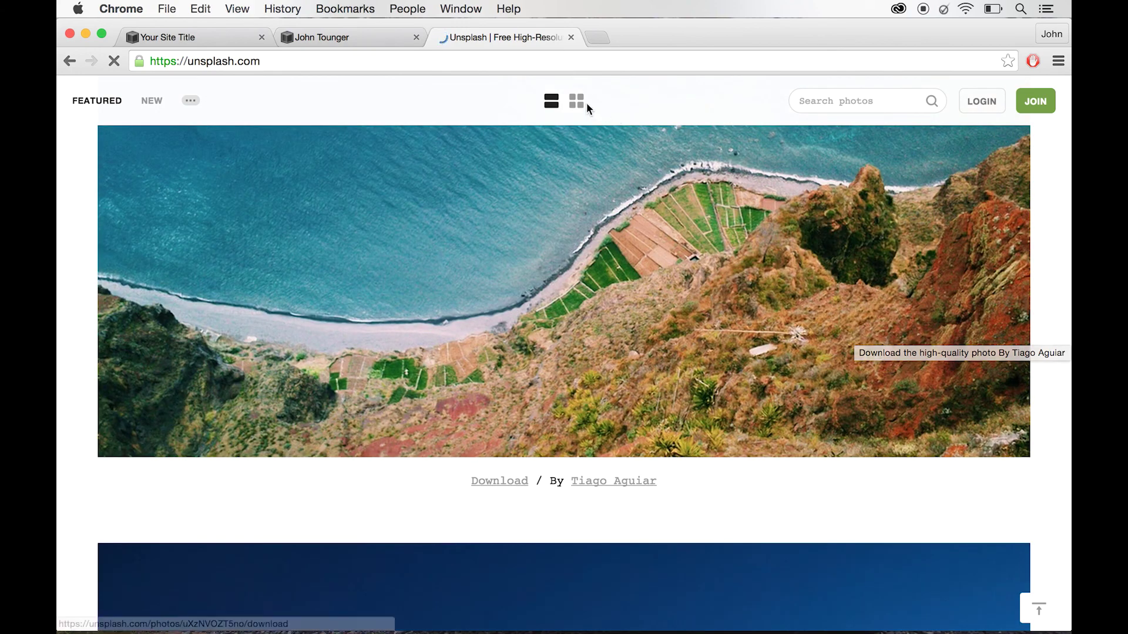
click(583, 102)
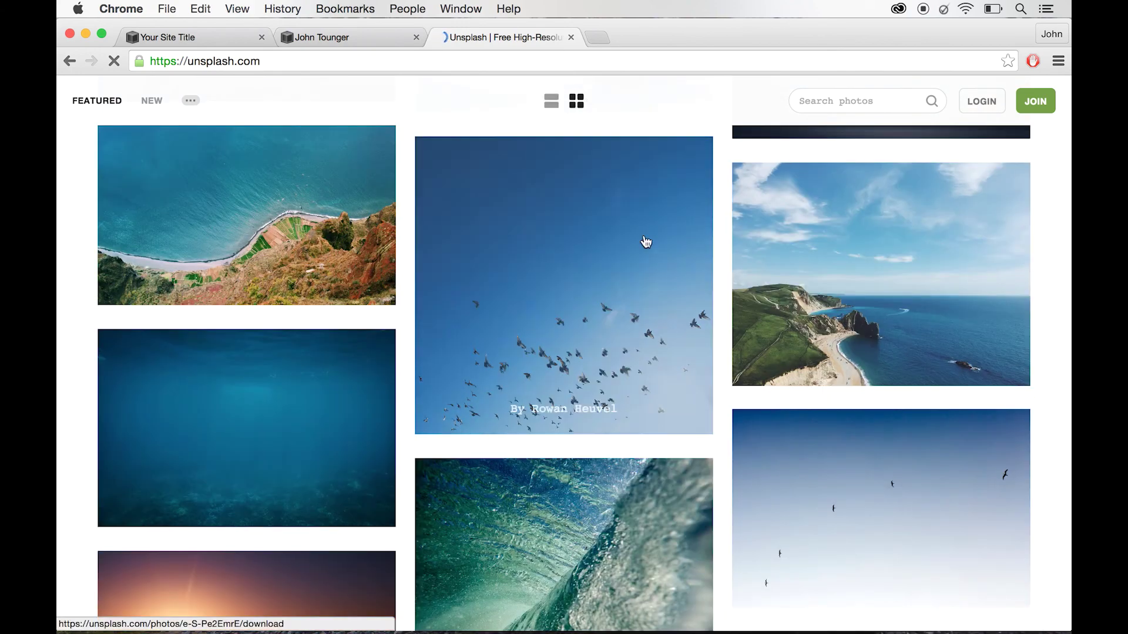
scroll(639, 352, down, 15)
scroll(639, 403, down, 5)
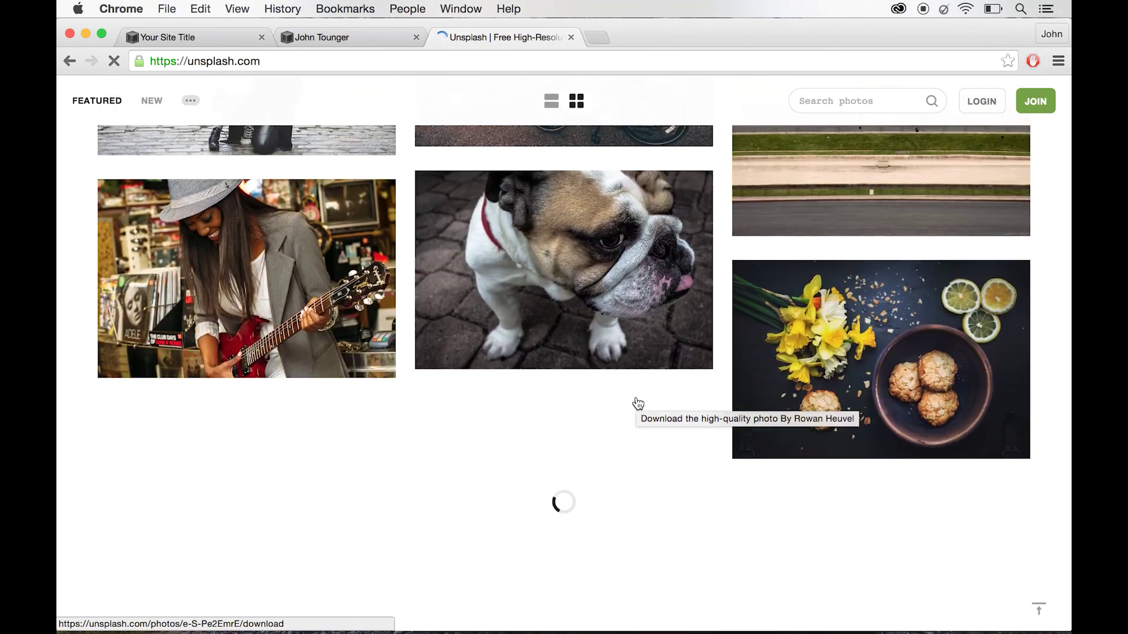
scroll(638, 403, up, 6)
scroll(639, 403, up, 20)
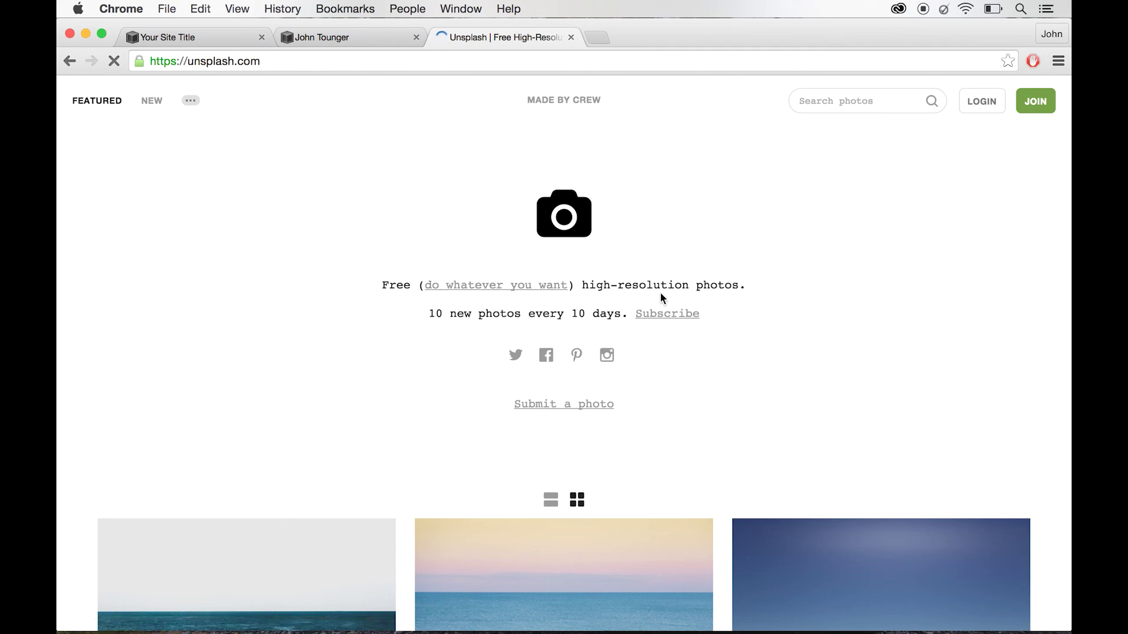
scroll(852, 388, down, 15)
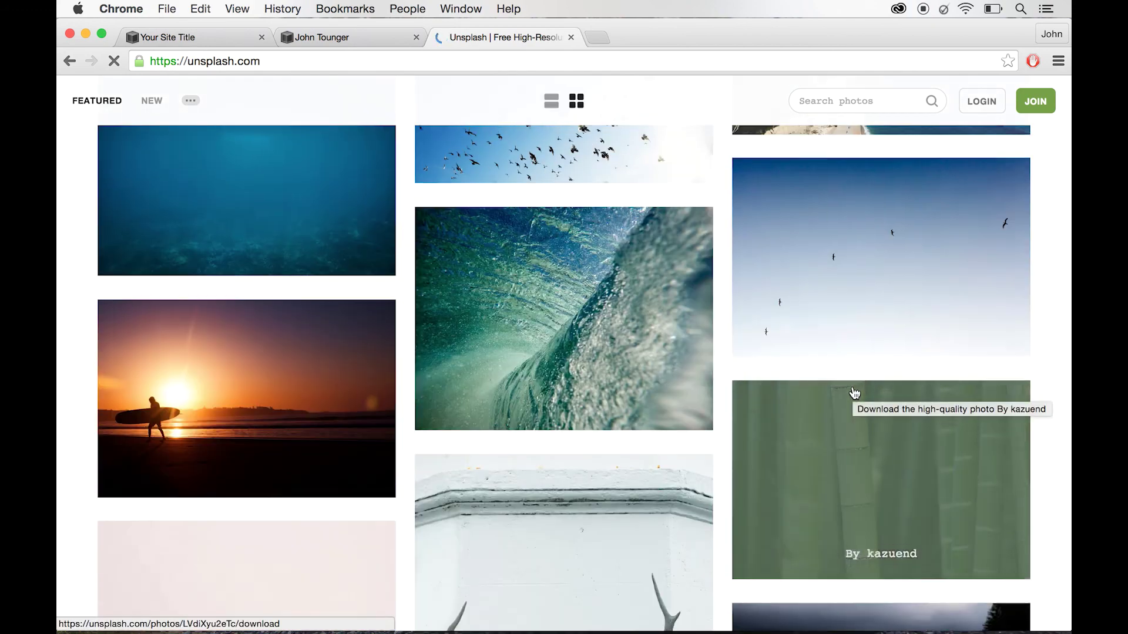
- Search Unsplash for 'marketing' photos, replacing the earlier 'computer' query
scroll(853, 388, up, 15)
click(825, 102)
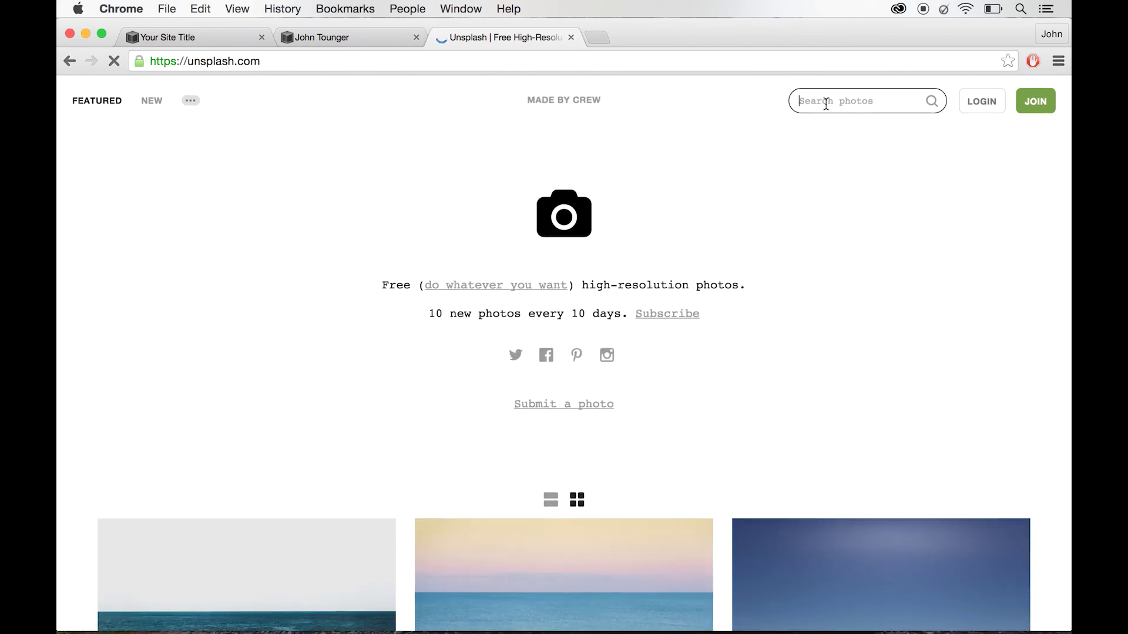
text(computer)
double_click(860, 101)
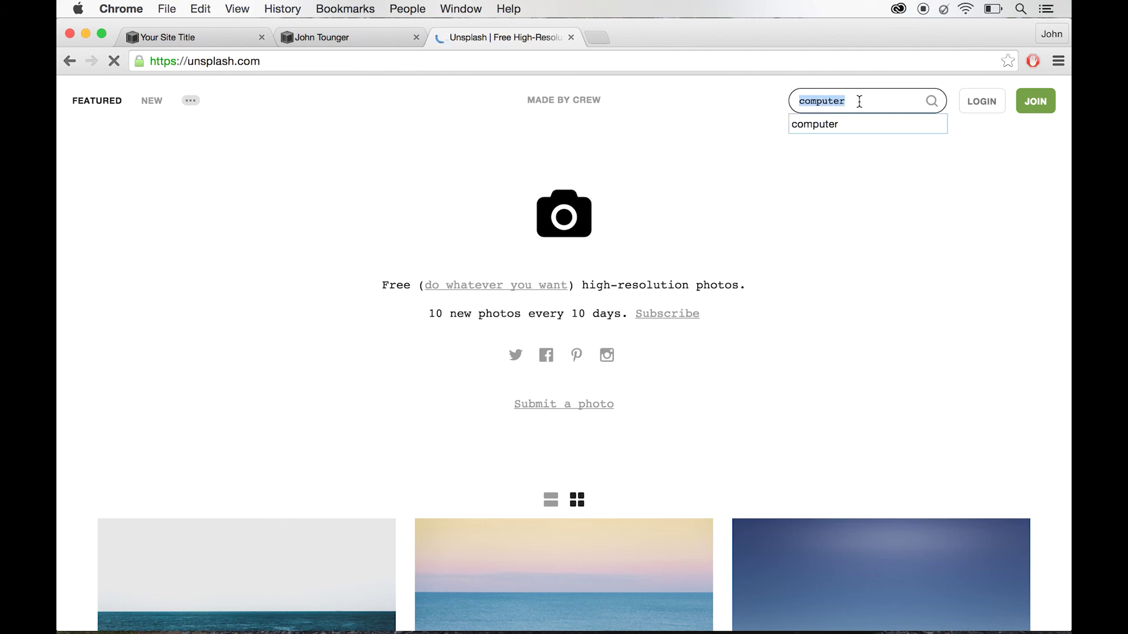
text(marketing)
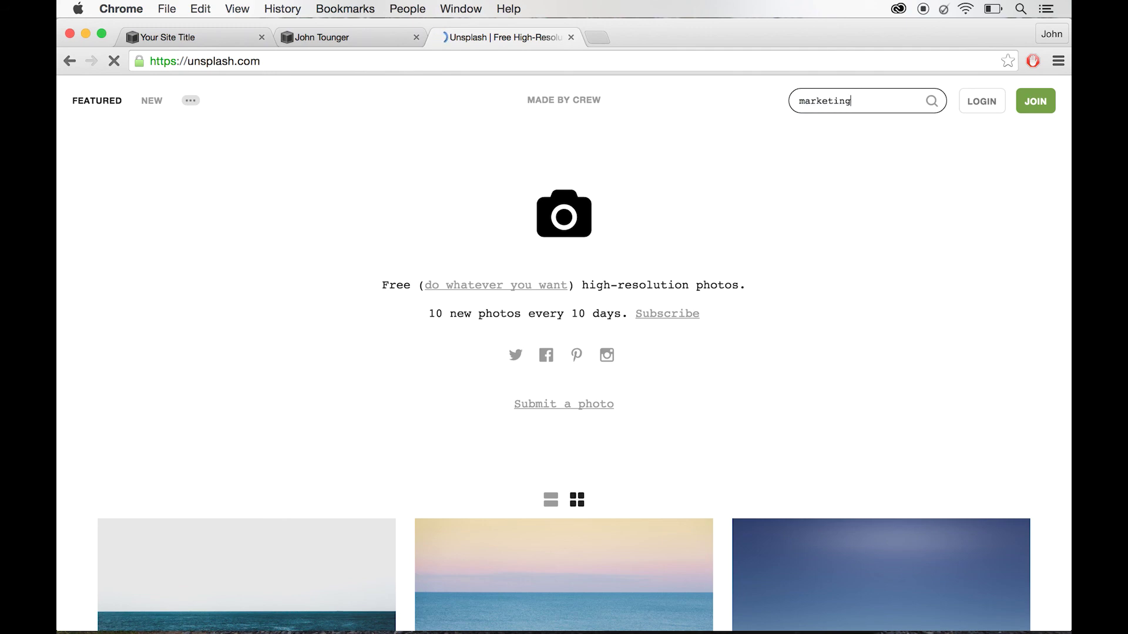
key(Return)
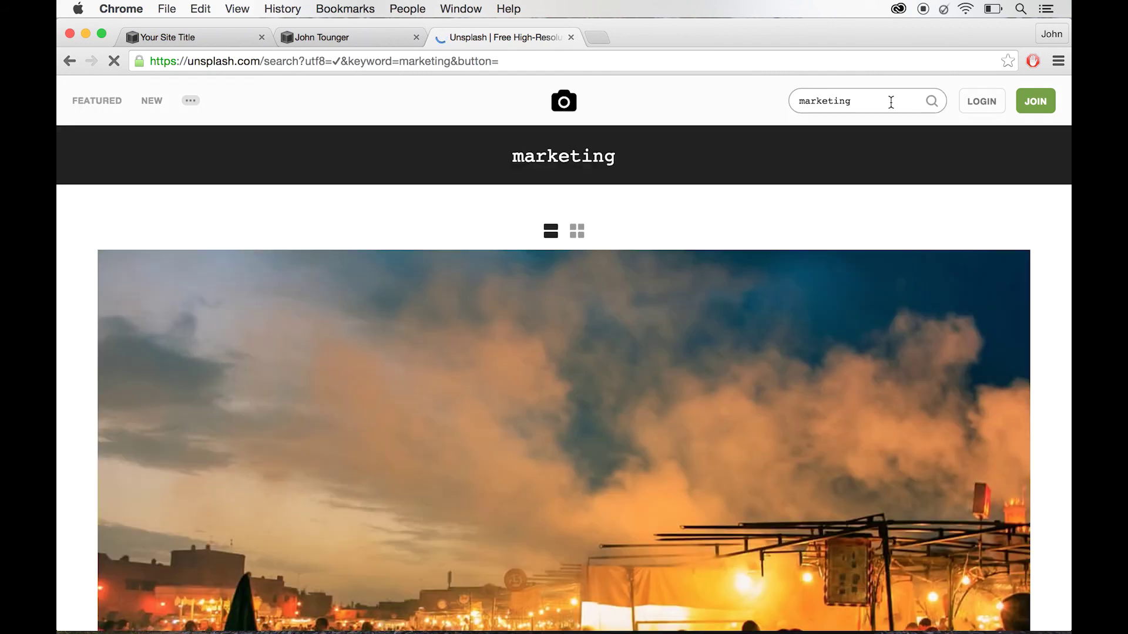
- Show the marketing results as a three-column grid and browse the produce photos
click(579, 232)
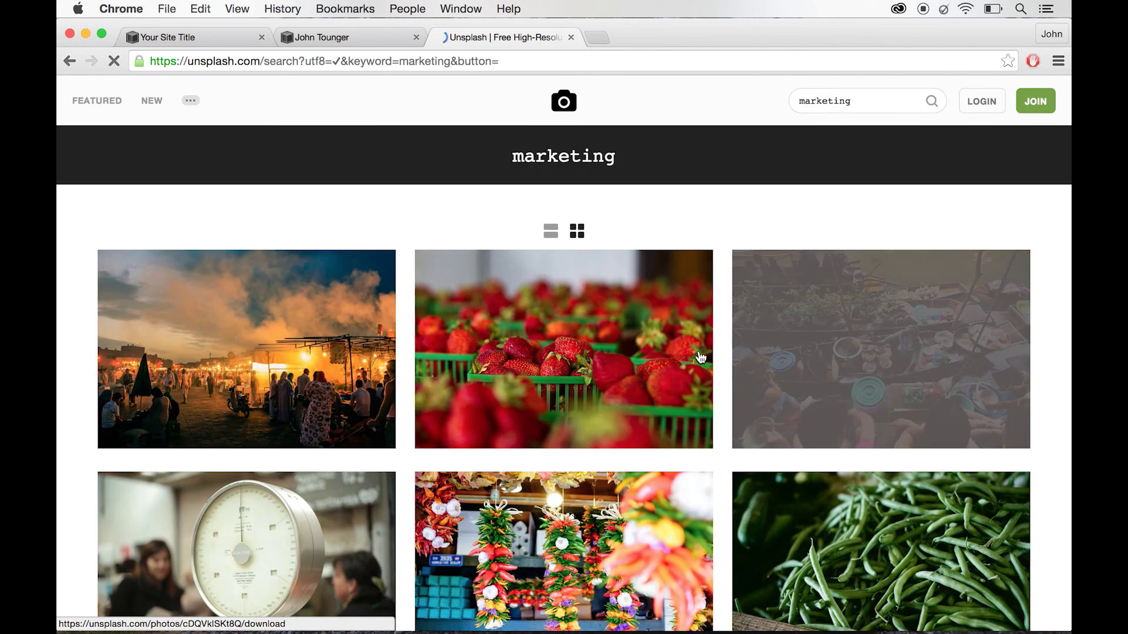
scroll(881, 222, down, 6)
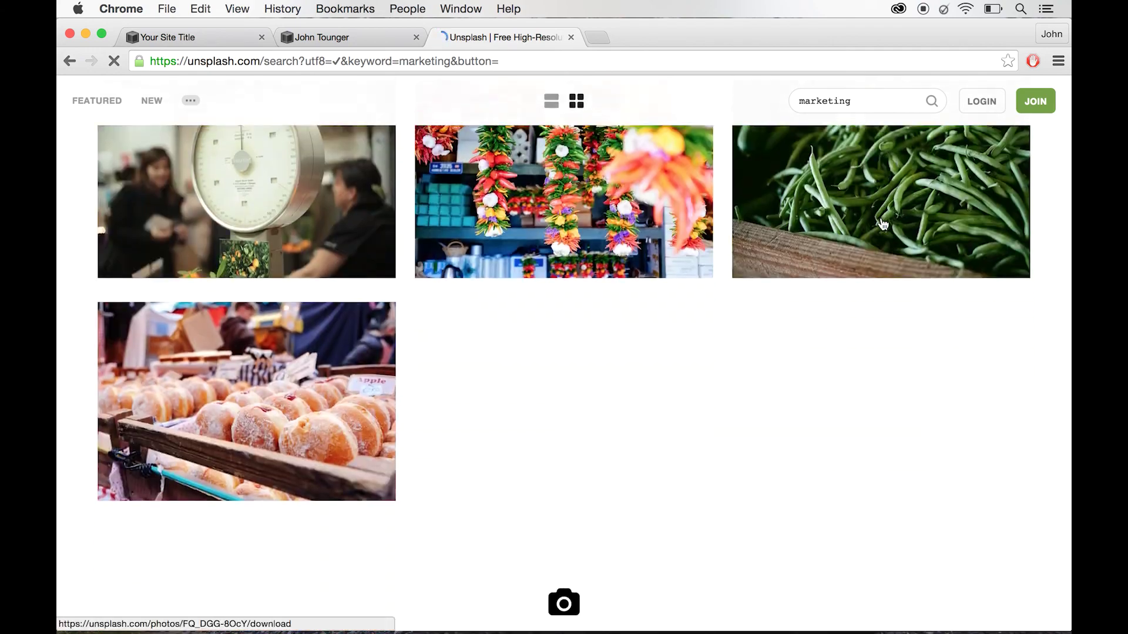
scroll(883, 225, up, 3)
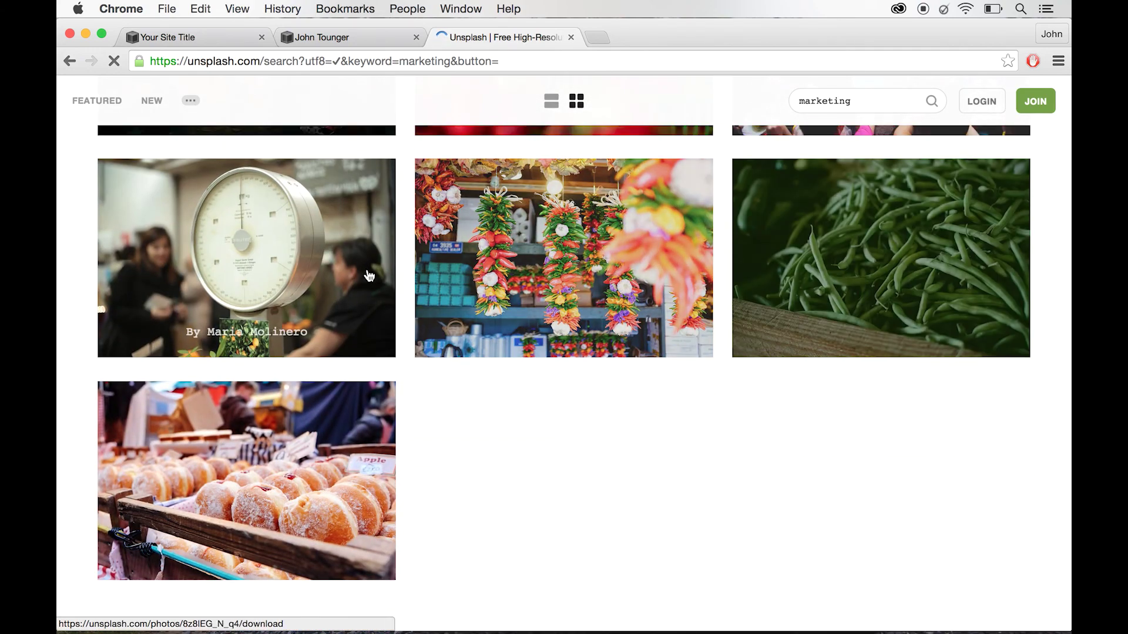
scroll(770, 251, up, 2)
scroll(769, 252, down, 3)
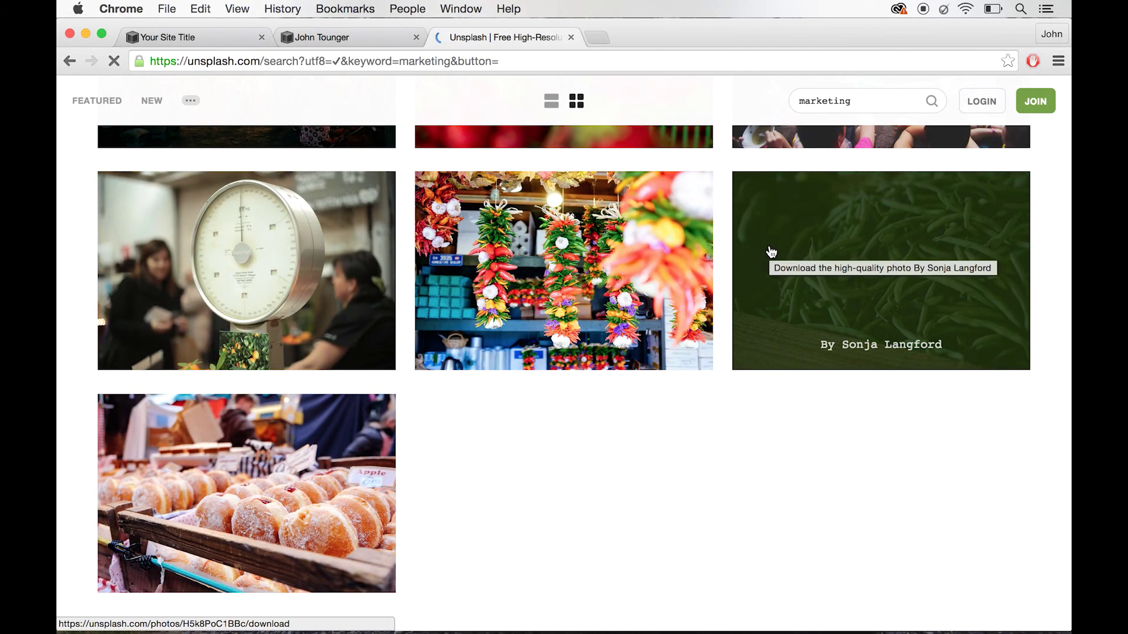
scroll(772, 251, up, 5)
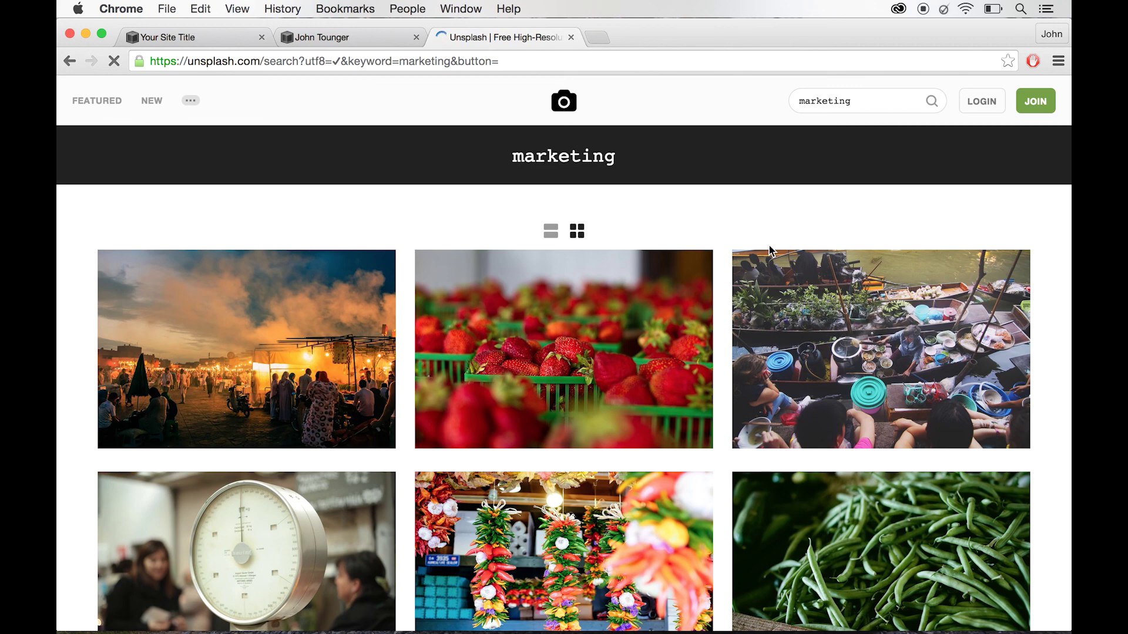
scroll(786, 218, down, 1)
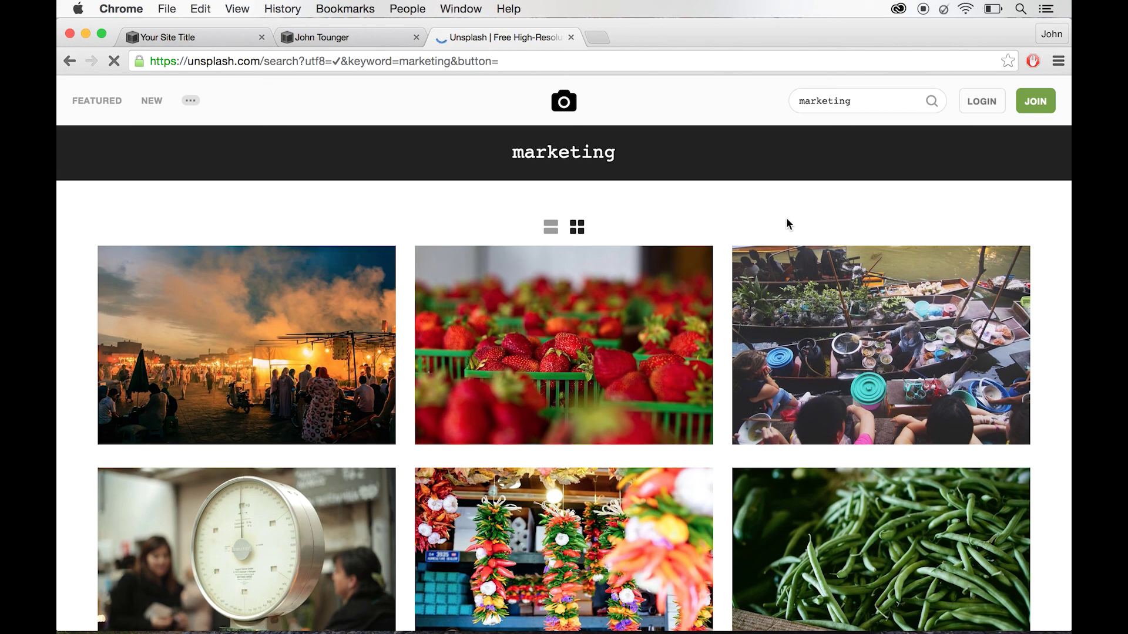
scroll(786, 224, down, 3)
scroll(786, 224, up, 3)
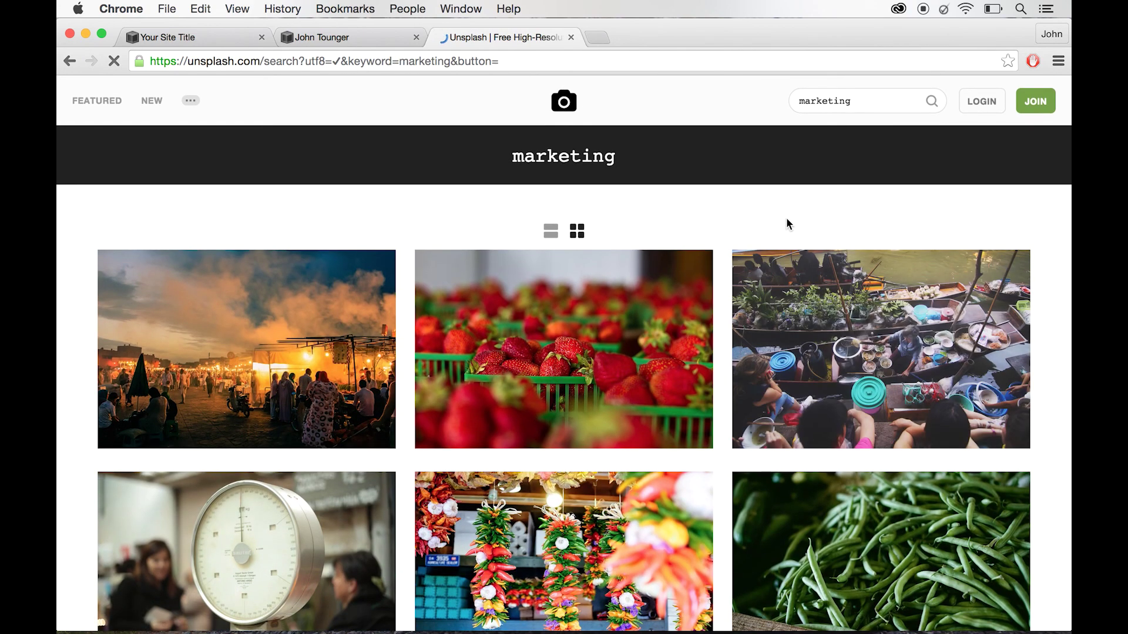